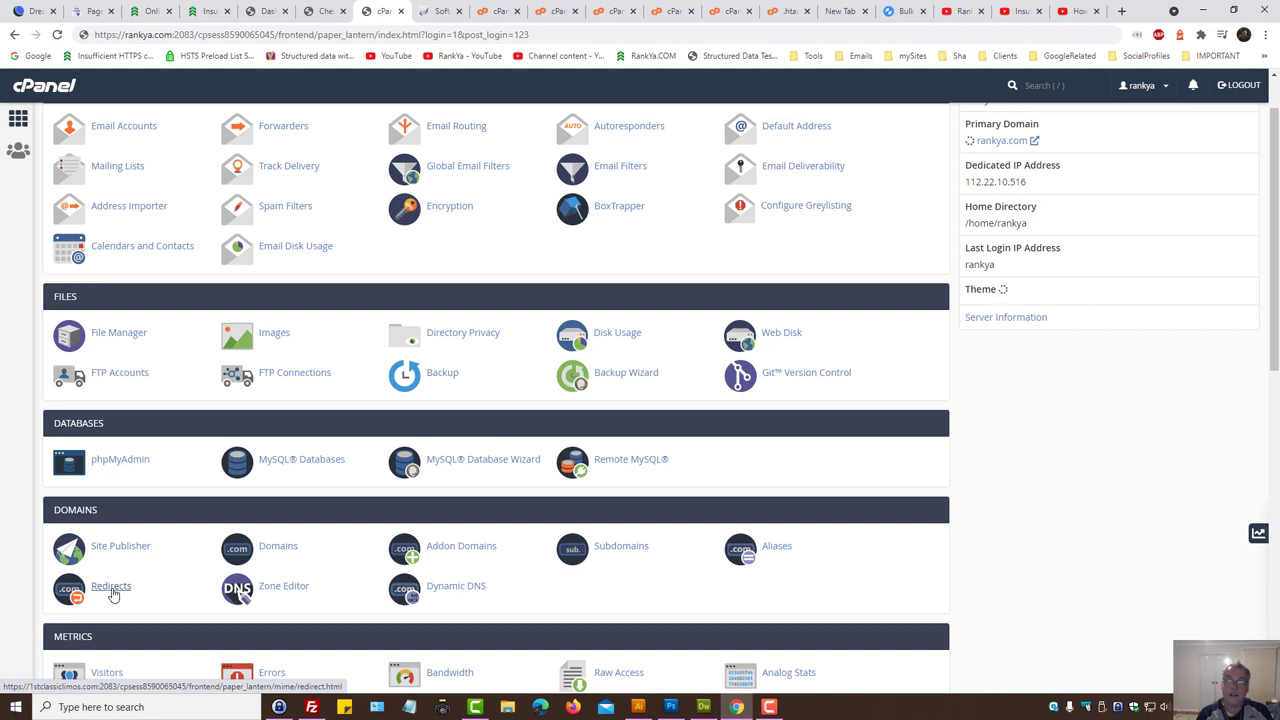
Step: Open the Redirects page of the domain and review the Add Redirect form and the Current Redirects list
{"action": "left_click", "coordinate": [111, 590]}
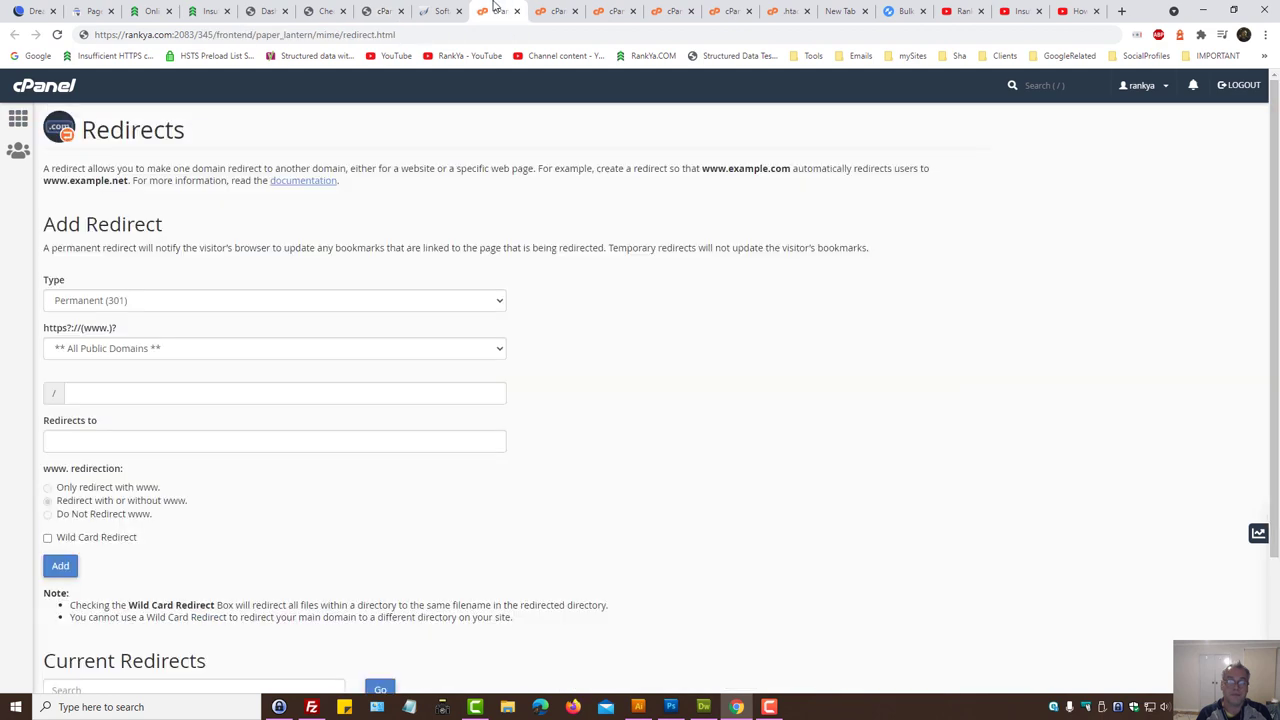
{"action": "scroll", "coordinate": [688, 371], "scroll_direction": "down", "scroll_amount": 1}
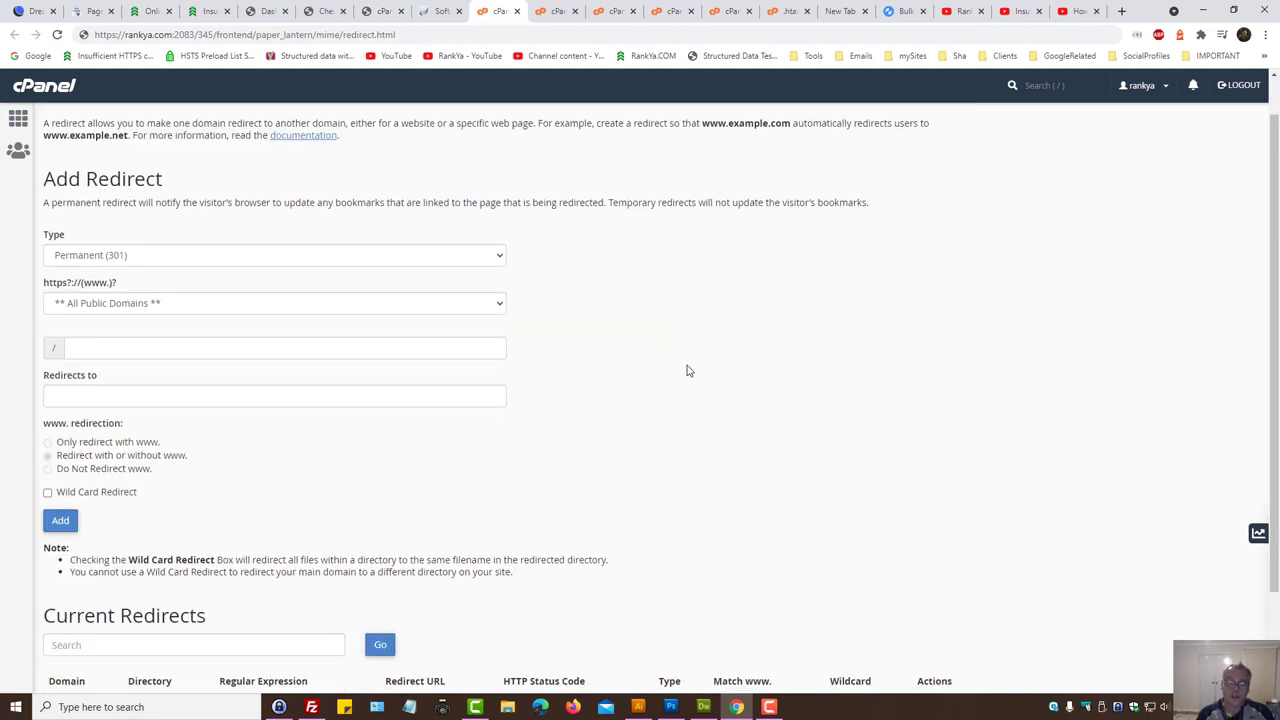
{"action": "scroll", "coordinate": [688, 371], "scroll_direction": "down", "scroll_amount": 1}
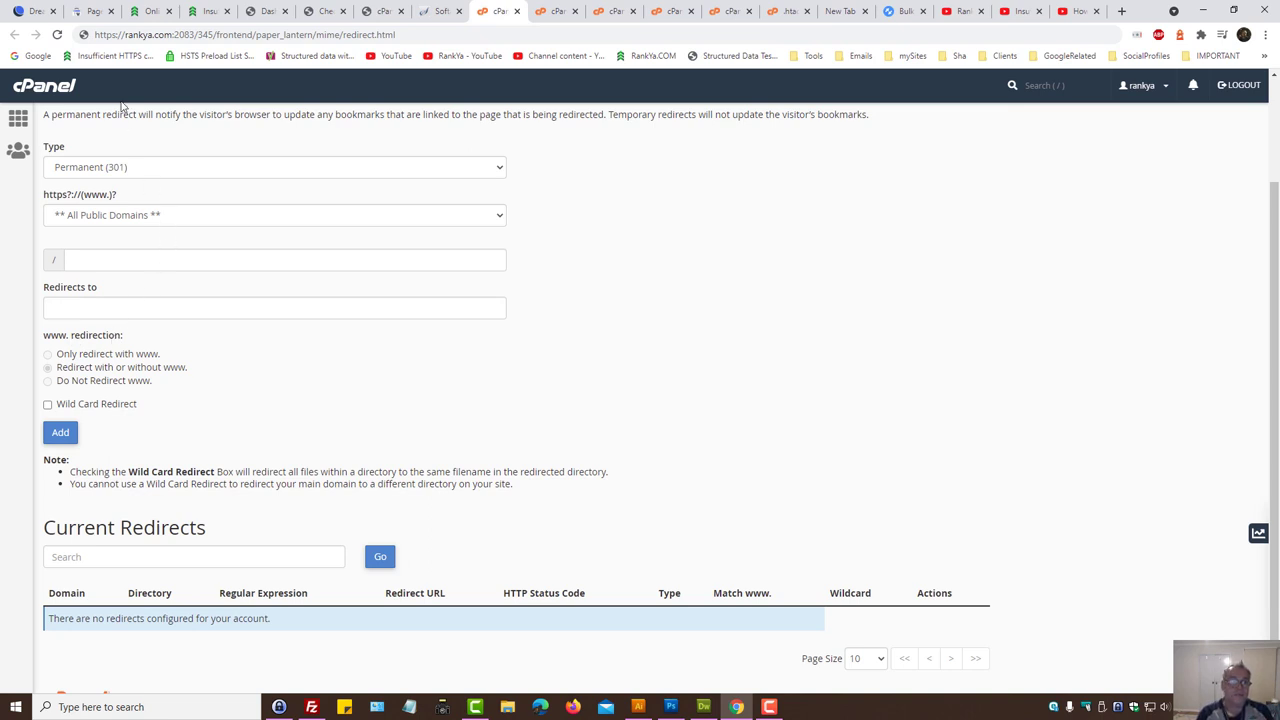
Step: Open the Sitemaps report for rankya.com from Google Search Console in a separate tab and view the details of post-sitemap.xml
{"action": "left_click", "coordinate": [92, 11]}
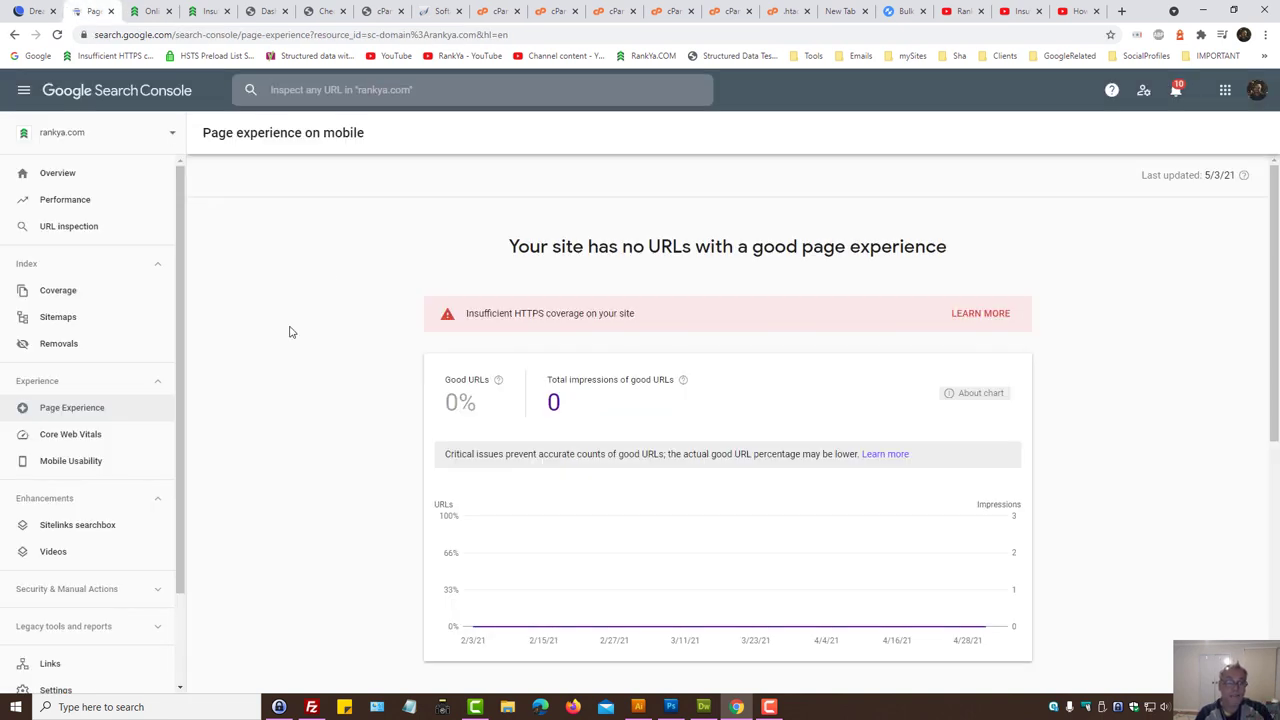
{"action": "middle_click", "coordinate": [51, 329]}
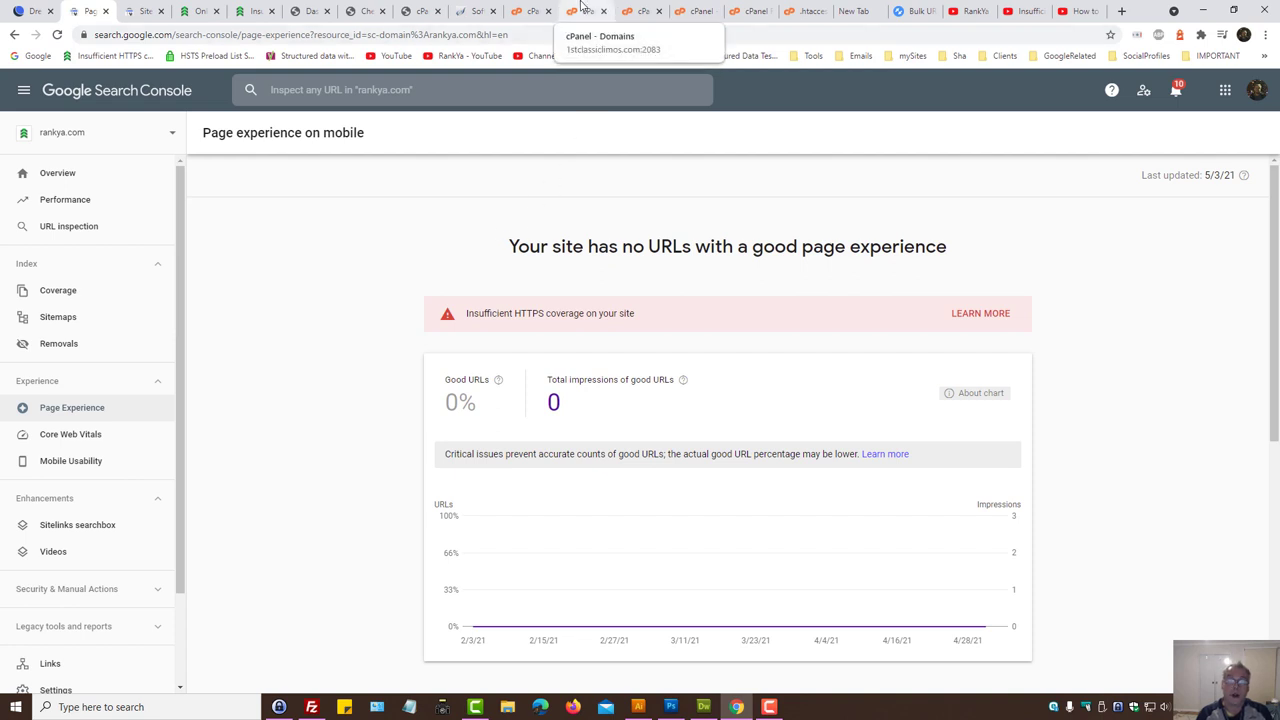
{"action": "left_click", "coordinate": [145, 10]}
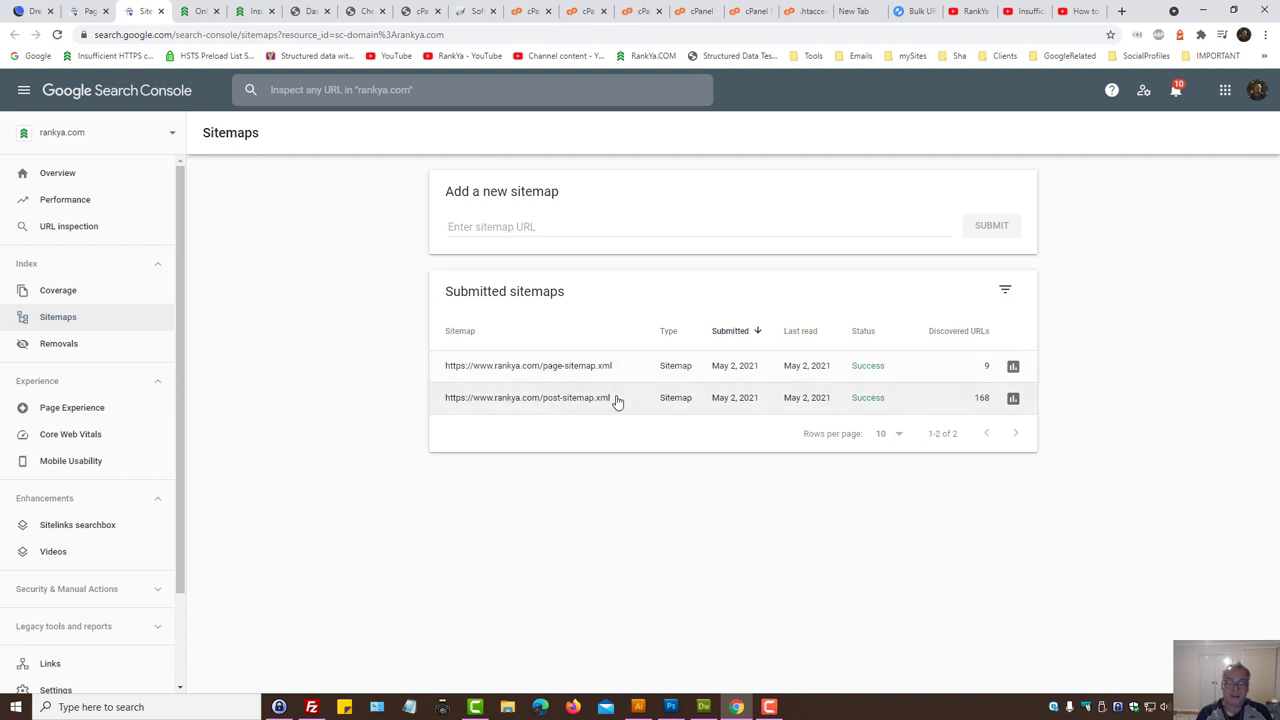
{"action": "left_click_drag", "start_coordinate": [613, 399], "coordinate": [450, 400]}
{"action": "left_click", "coordinate": [450, 400]}
{"action": "right_click", "coordinate": [457, 400]}
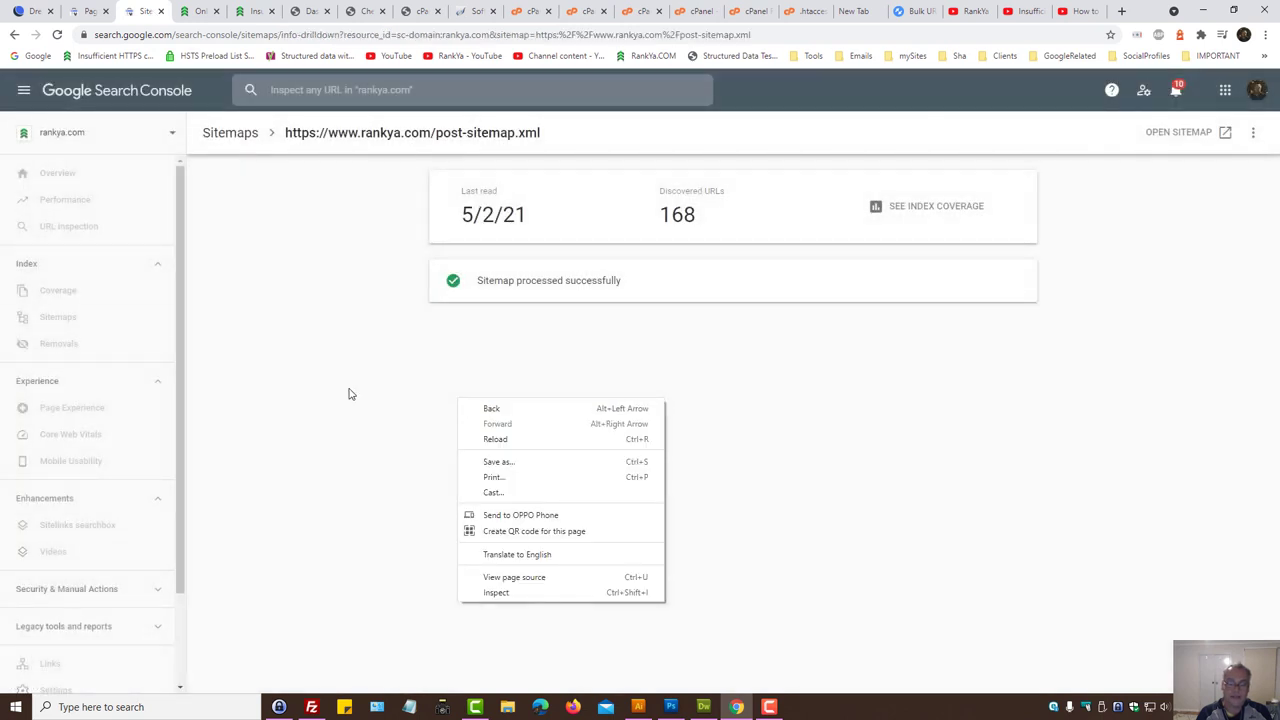
{"action": "left_click", "coordinate": [410, 370]}
Step: Open the sitemap address from the report heading and trim the page address to rankya.com/post-sitemap.xml
{"action": "triple_click", "coordinate": [460, 134]}
{"action": "right_click", "coordinate": [458, 135]}
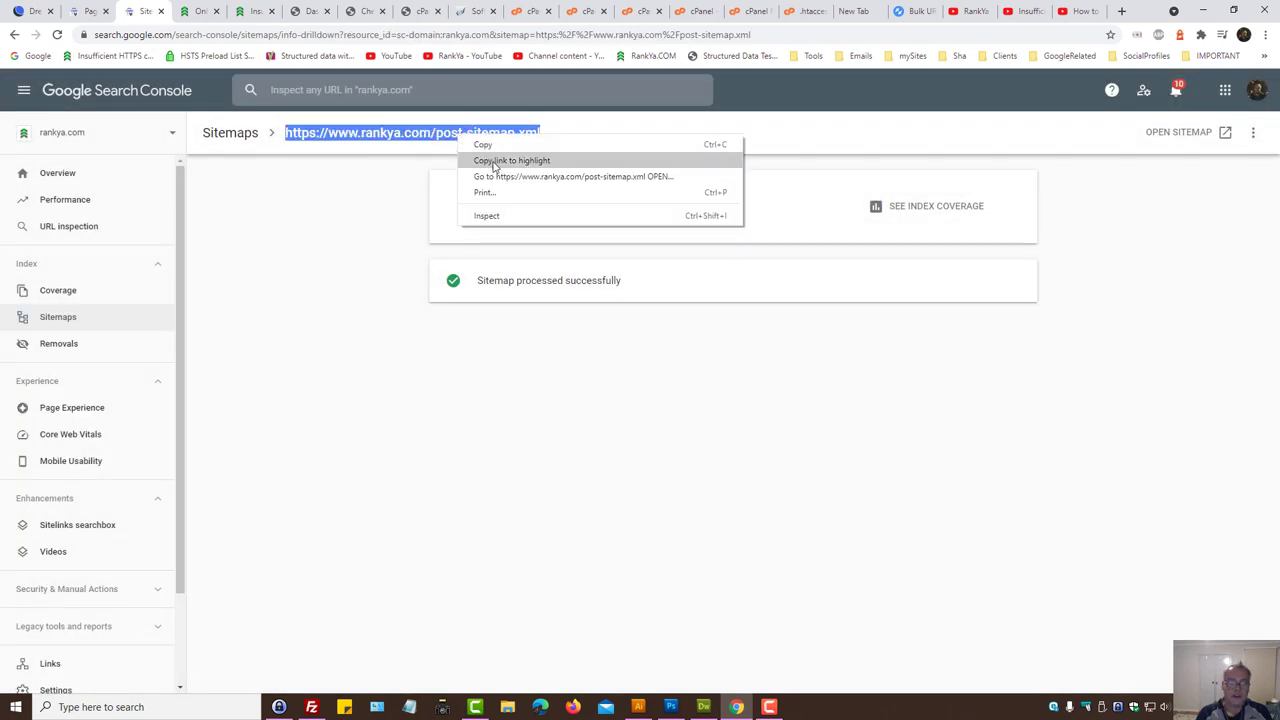
{"action": "left_click", "coordinate": [505, 176]}
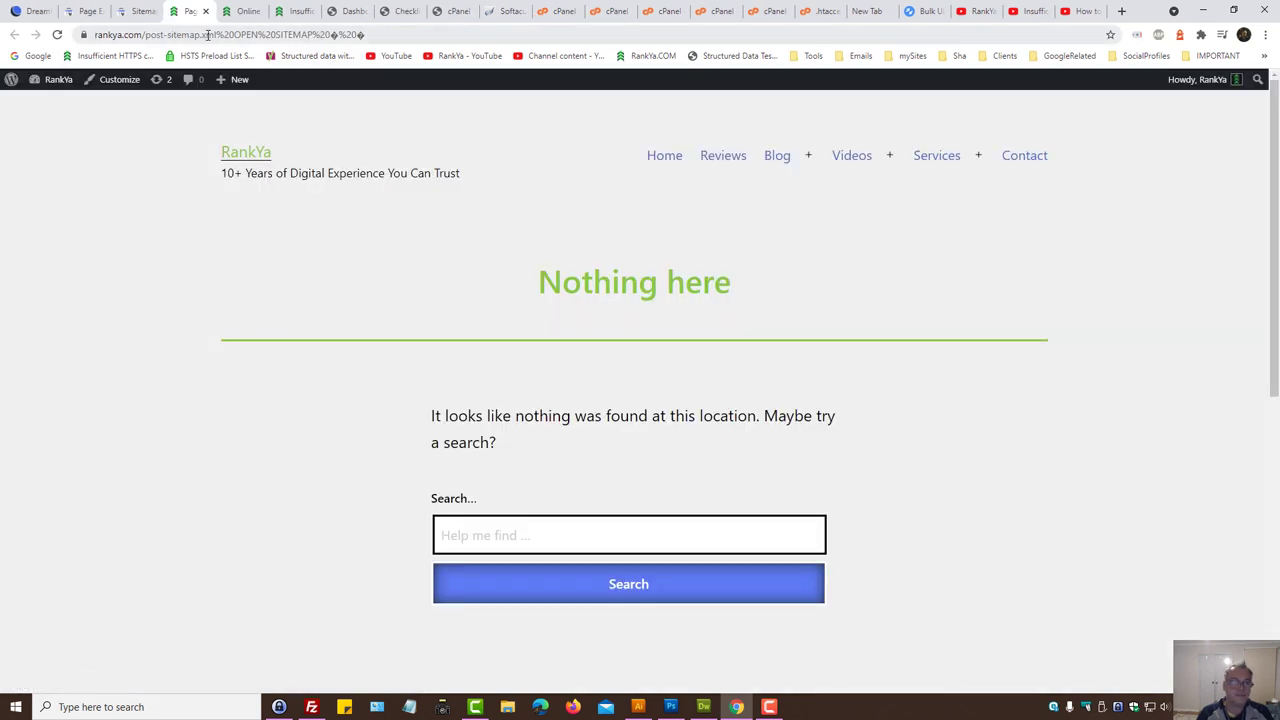
{"action": "left_click_drag", "start_coordinate": [218, 34], "coordinate": [420, 35]}
{"action": "key", "text": "BackSpace"}
{"action": "key", "text": "Return"}
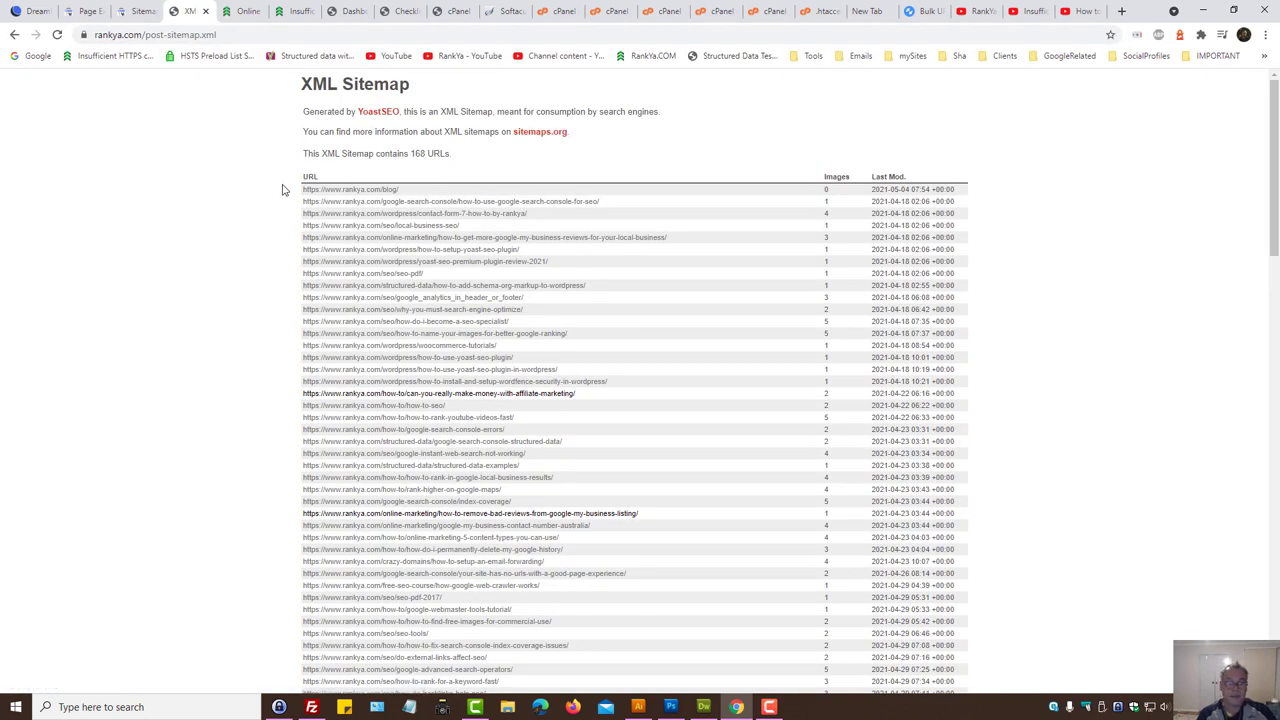
Step: Examine the URLs listed in the XML sitemap to see which protocol and www form they use
{"action": "left_click_drag", "start_coordinate": [283, 176], "coordinate": [314, 240]}
{"action": "left_click", "coordinate": [255, 225]}
{"action": "scroll", "coordinate": [256, 363], "scroll_direction": "down", "scroll_amount": 5}
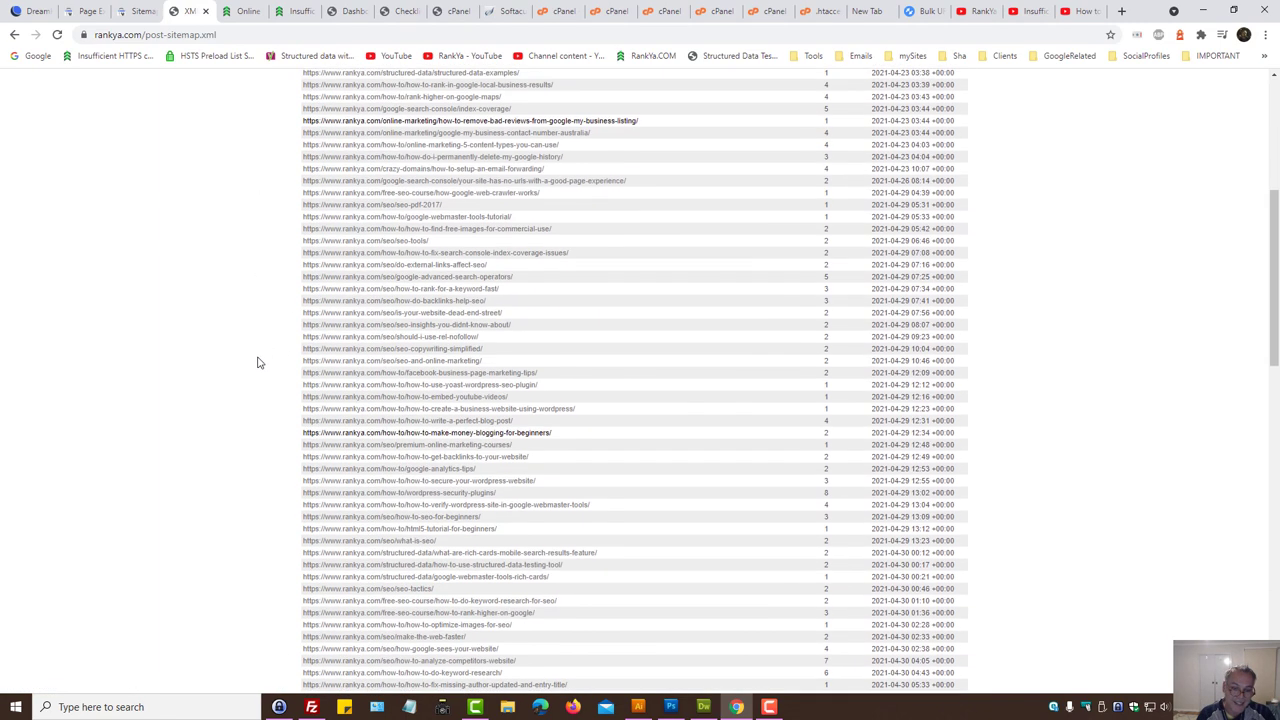
{"action": "scroll", "coordinate": [248, 363], "scroll_direction": "up", "scroll_amount": 6}
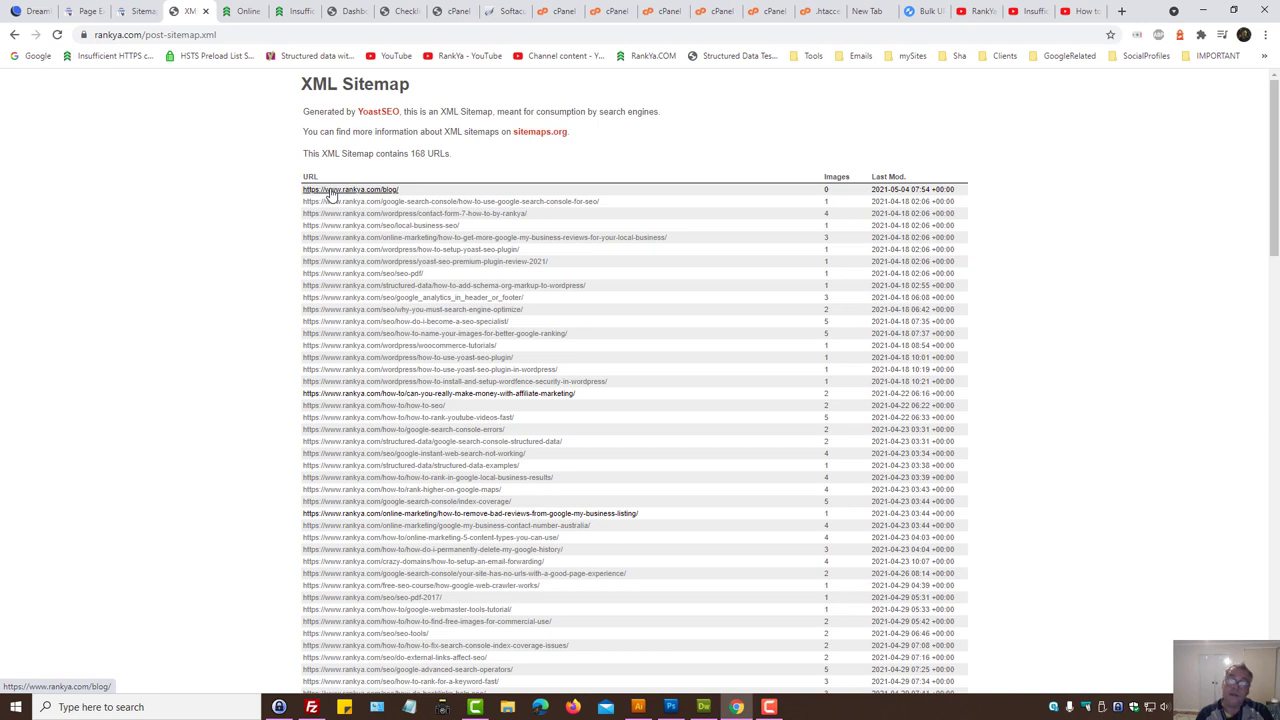
Step: Check the cPanel Redirects form again and look at the Softaculous script installations
{"action": "left_click", "coordinate": [556, 11]}
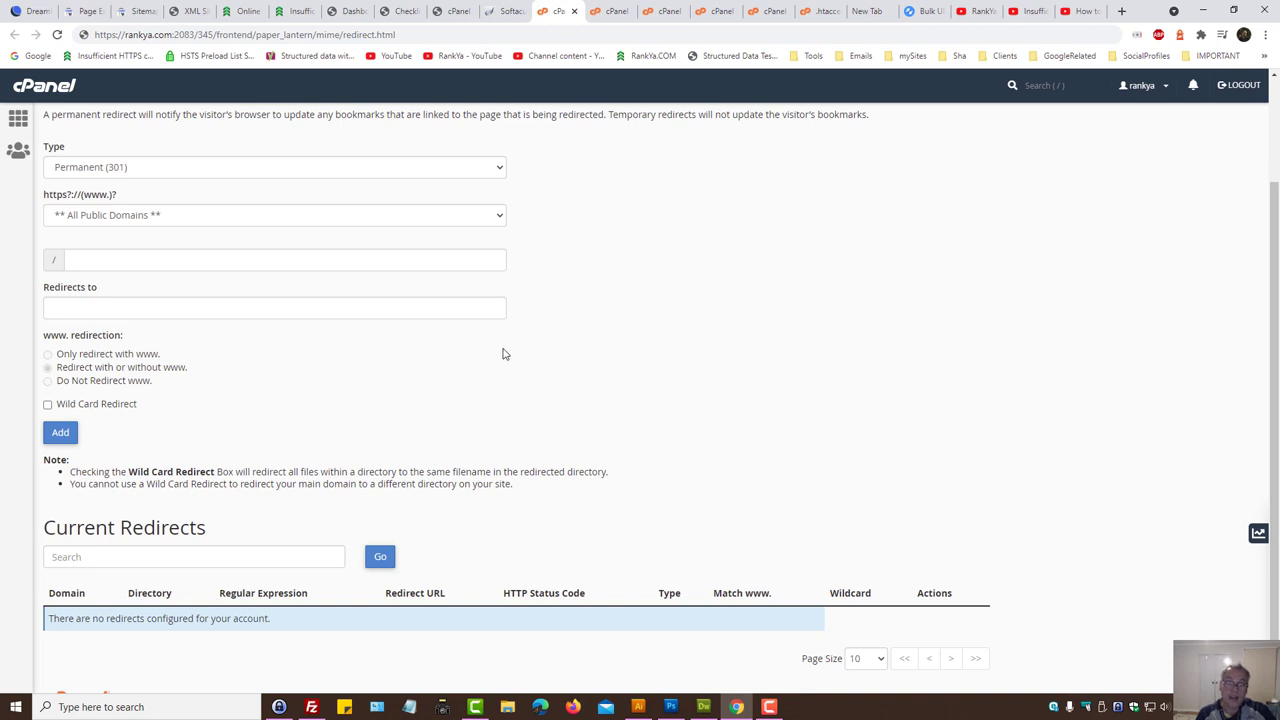
{"action": "scroll", "coordinate": [504, 354], "scroll_direction": "up", "scroll_amount": 2}
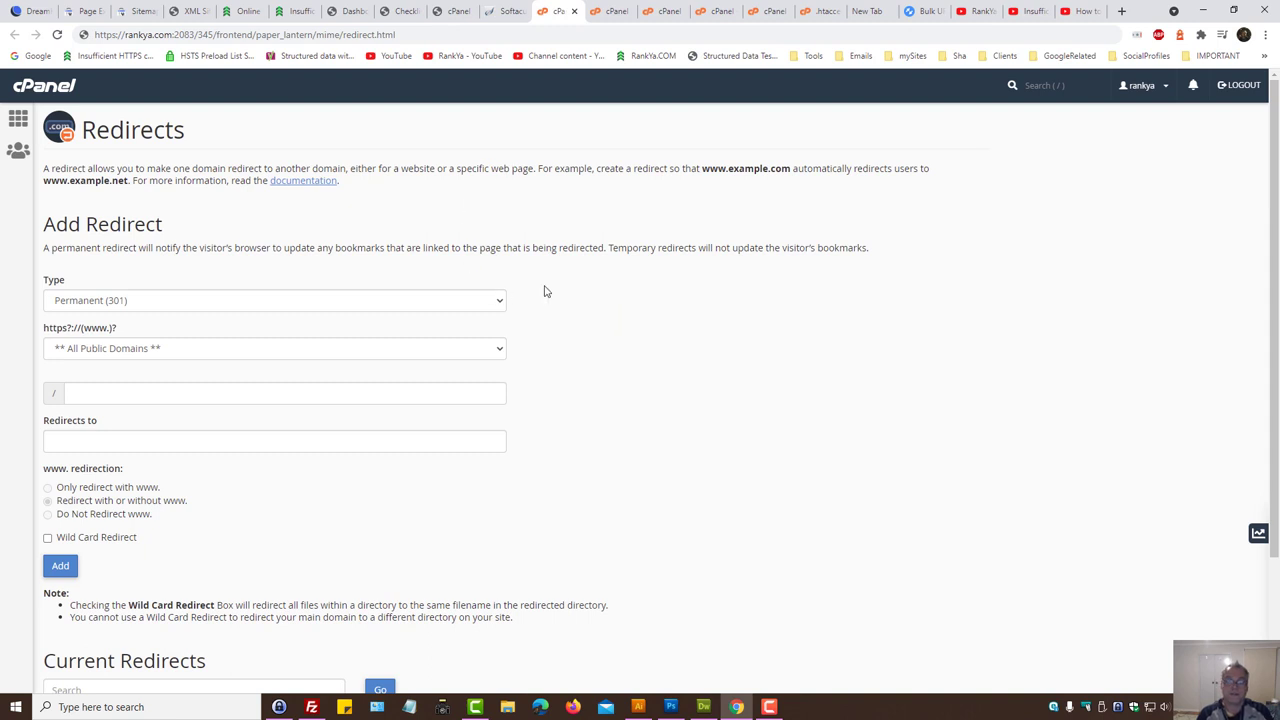
{"action": "left_click", "coordinate": [505, 11]}
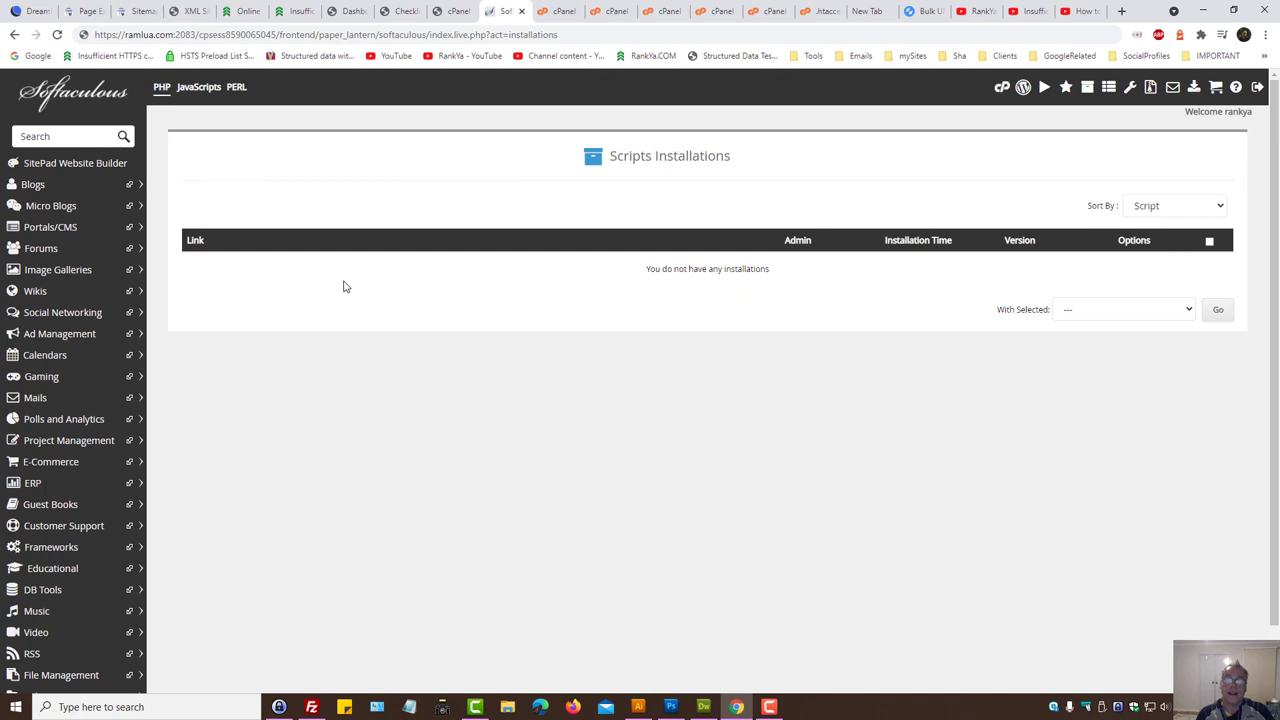
Step: Review the Force HTTPS Redirect settings on the Domains page and locate the Domains section on the cPanel home page
{"action": "left_click", "coordinate": [612, 10]}
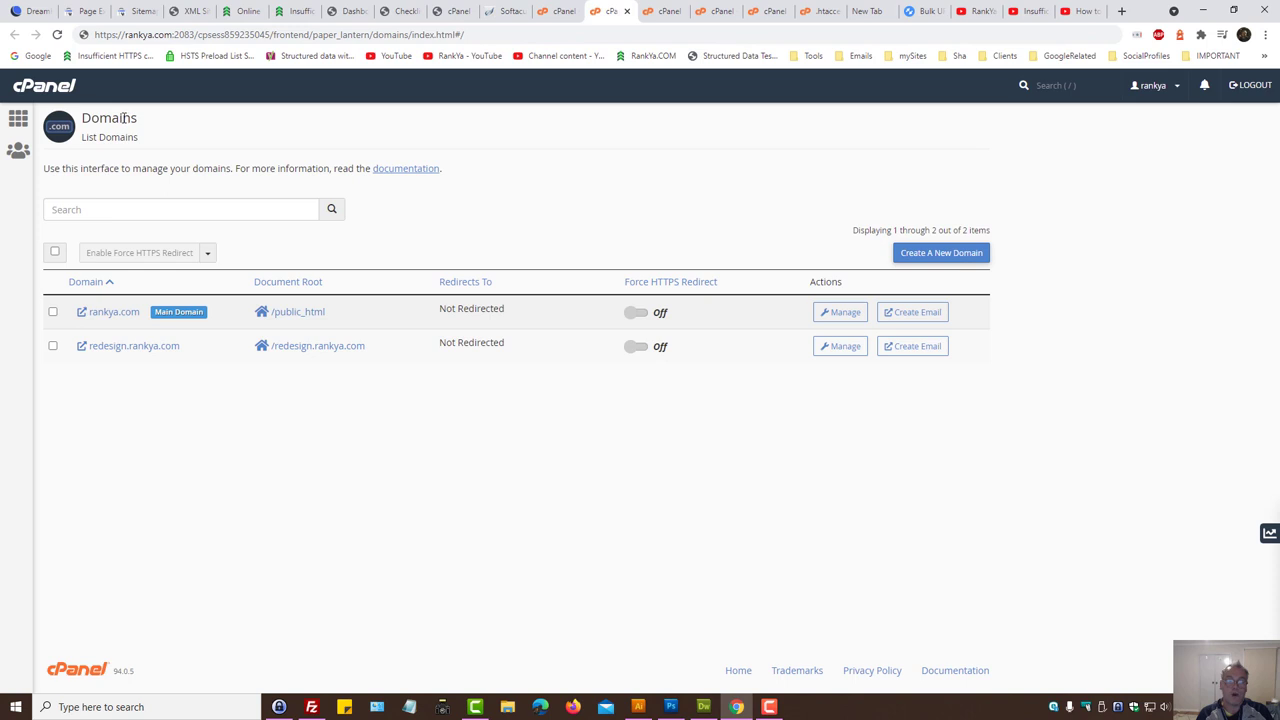
{"action": "left_click", "coordinate": [448, 10]}
{"action": "scroll", "coordinate": [151, 506], "scroll_direction": "down", "scroll_amount": 1}
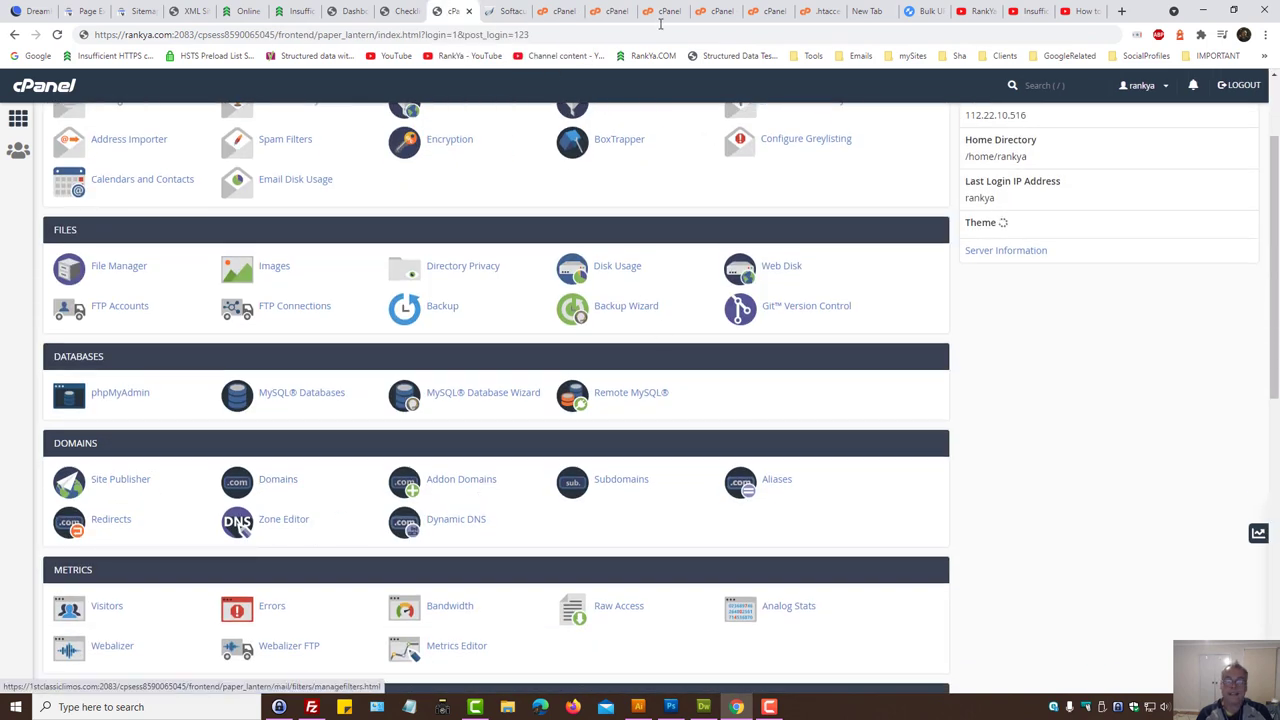
{"action": "left_click", "coordinate": [616, 9]}
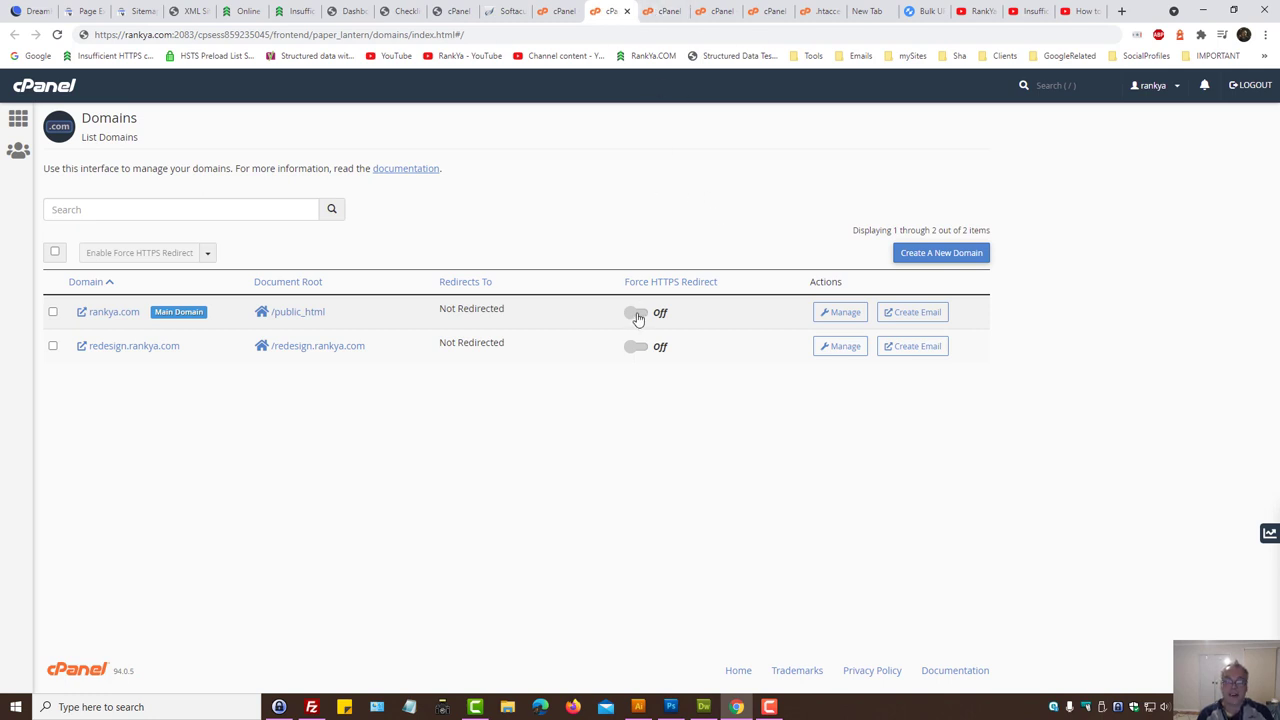
Step: Show the SSL/TLS Manage SSL Hosts page, dismiss the find-in-page search, and read the introduction
{"action": "left_click", "coordinate": [659, 11]}
{"action": "scroll", "coordinate": [872, 324], "scroll_direction": "up", "scroll_amount": 3}
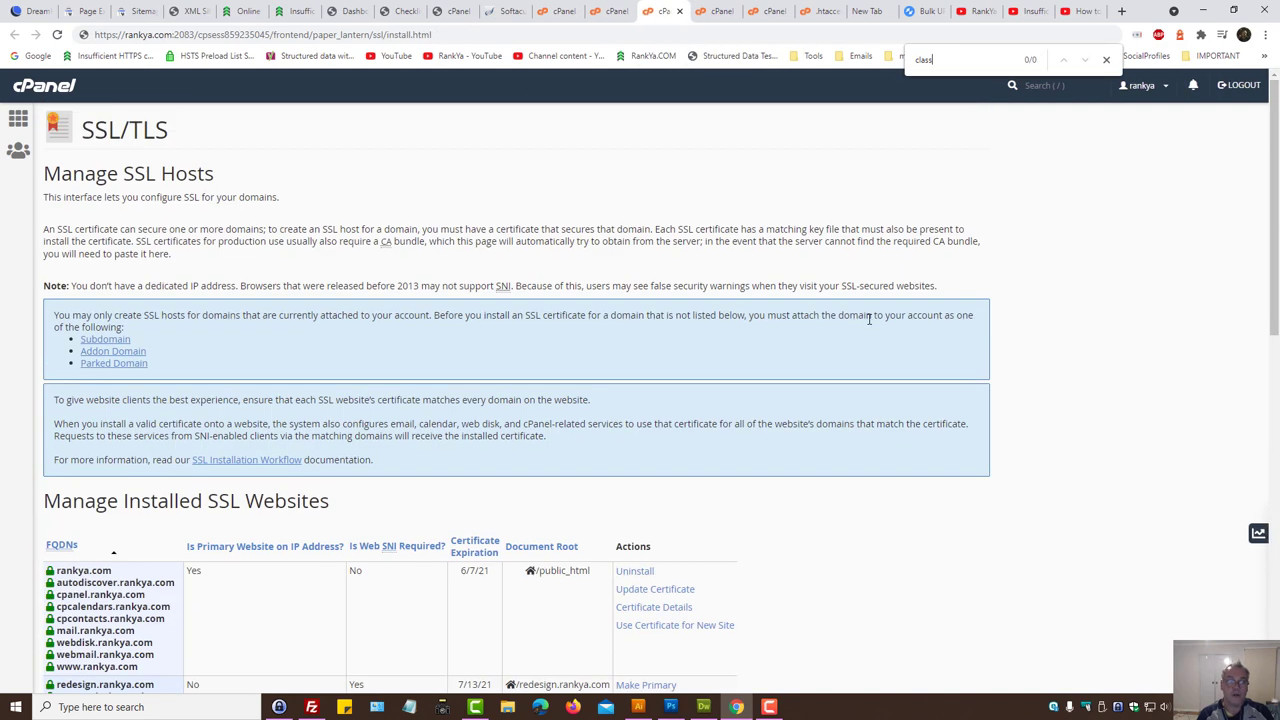
{"action": "left_click", "coordinate": [1105, 61]}
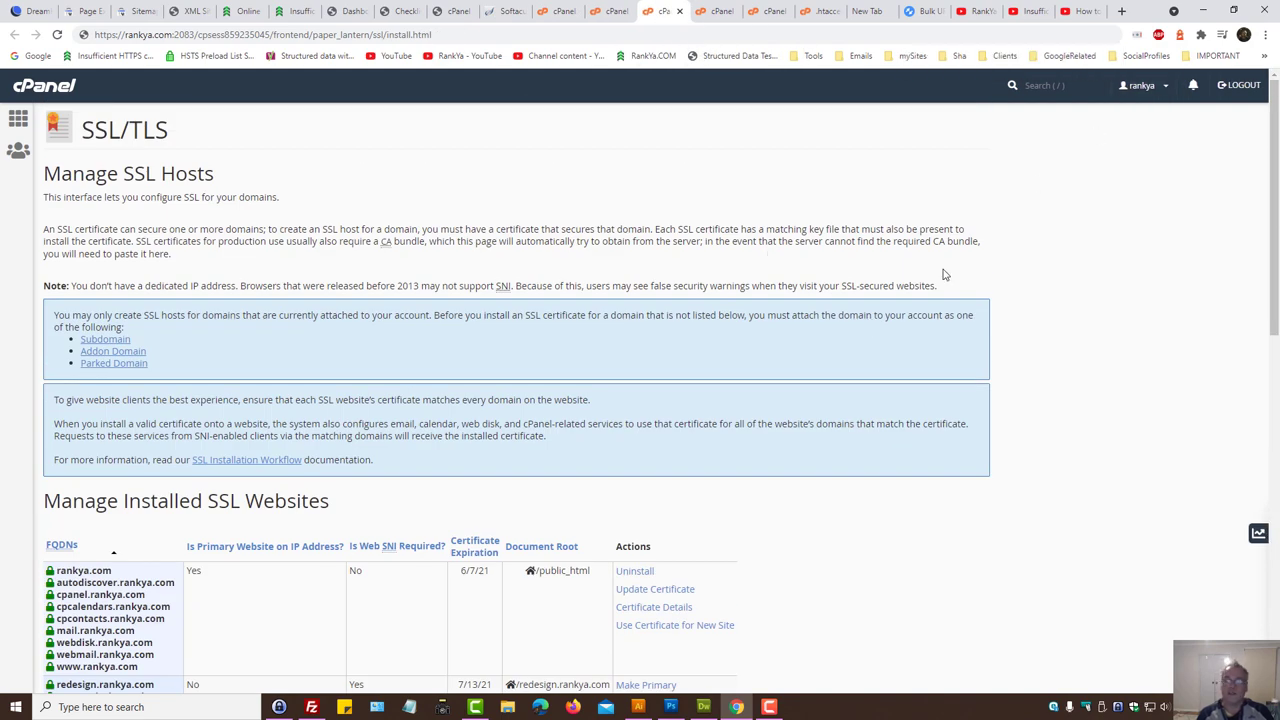
{"action": "left_click_drag", "start_coordinate": [124, 122], "coordinate": [291, 151]}
{"action": "left_click", "coordinate": [298, 155]}
{"action": "scroll", "coordinate": [453, 280], "scroll_direction": "down", "scroll_amount": 1}
{"action": "scroll", "coordinate": [453, 287], "scroll_direction": "up", "scroll_amount": 1}
Step: Look over the cPanel home page, return to the SSL/TLS page, and examine the installed SSL websites
{"action": "left_click", "coordinate": [452, 11]}
{"action": "scroll", "coordinate": [541, 396], "scroll_direction": "down", "scroll_amount": 1}
{"action": "scroll", "coordinate": [541, 396], "scroll_direction": "up", "scroll_amount": 2}
{"action": "left_click", "coordinate": [662, 11]}
{"action": "left_click_drag", "start_coordinate": [103, 133], "coordinate": [186, 134]}
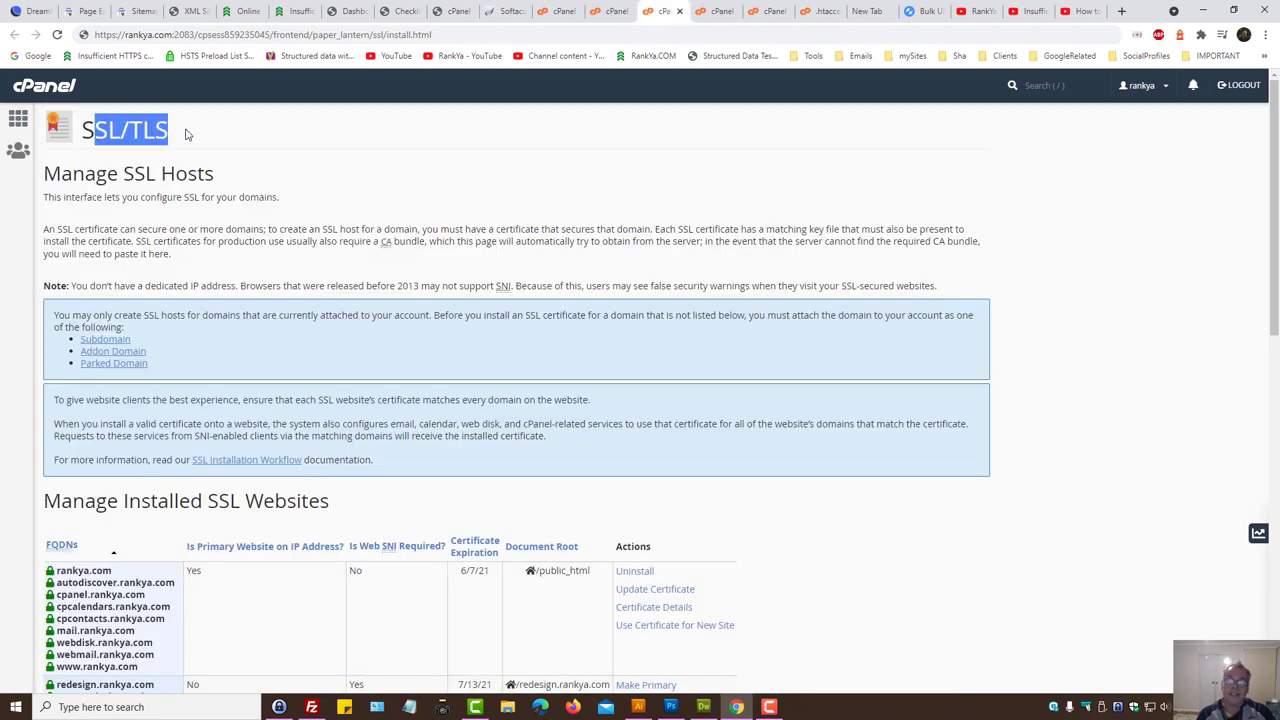
{"action": "left_click", "coordinate": [463, 265]}
{"action": "scroll", "coordinate": [463, 265], "scroll_direction": "down", "scroll_amount": 2}
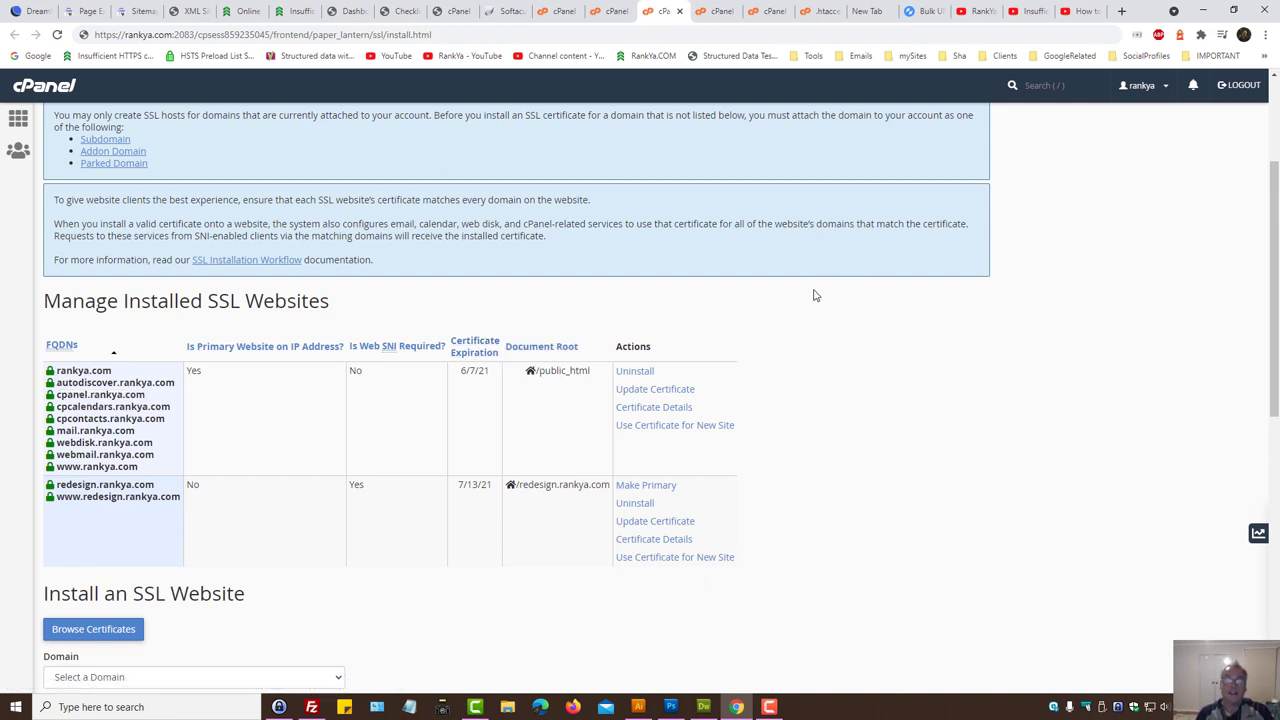
Step: Examine each domain's certificate on the SSL/TLS Status page and compare it with the Search Console Page Experience report
{"action": "left_click", "coordinate": [711, 12]}
{"action": "left_click", "coordinate": [1106, 59]}
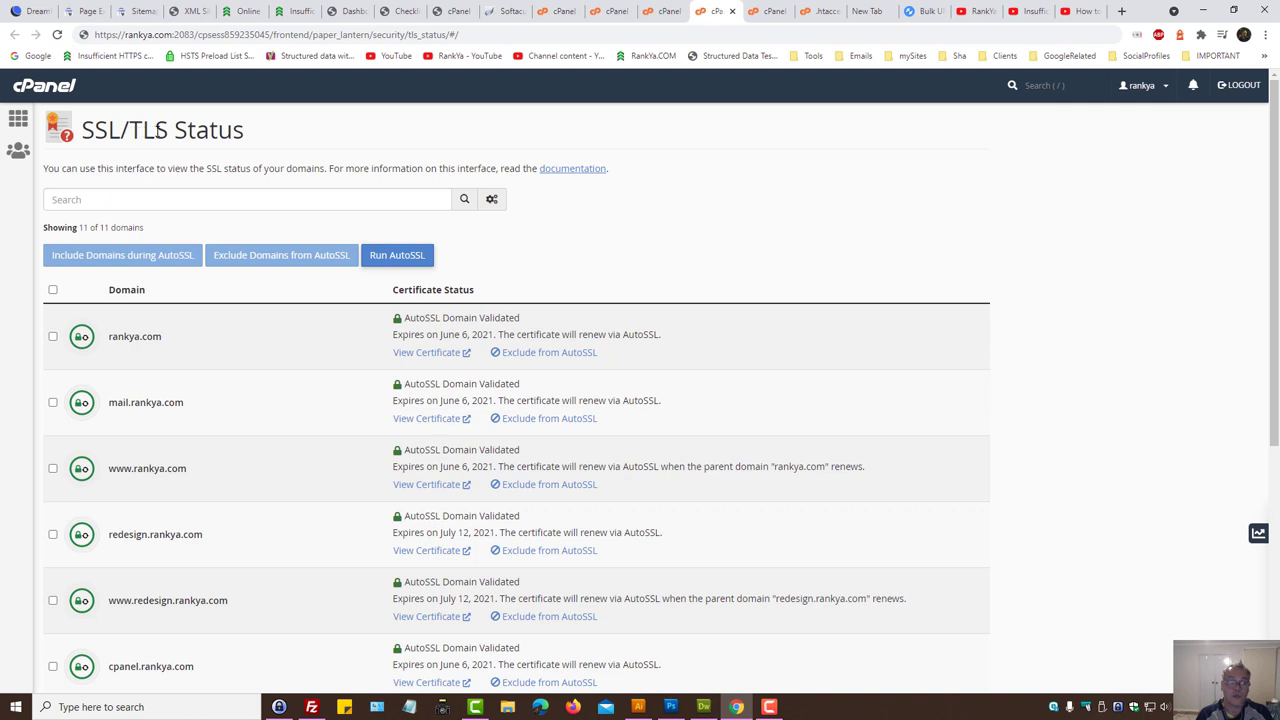
{"action": "left_click_drag", "start_coordinate": [166, 130], "coordinate": [262, 142]}
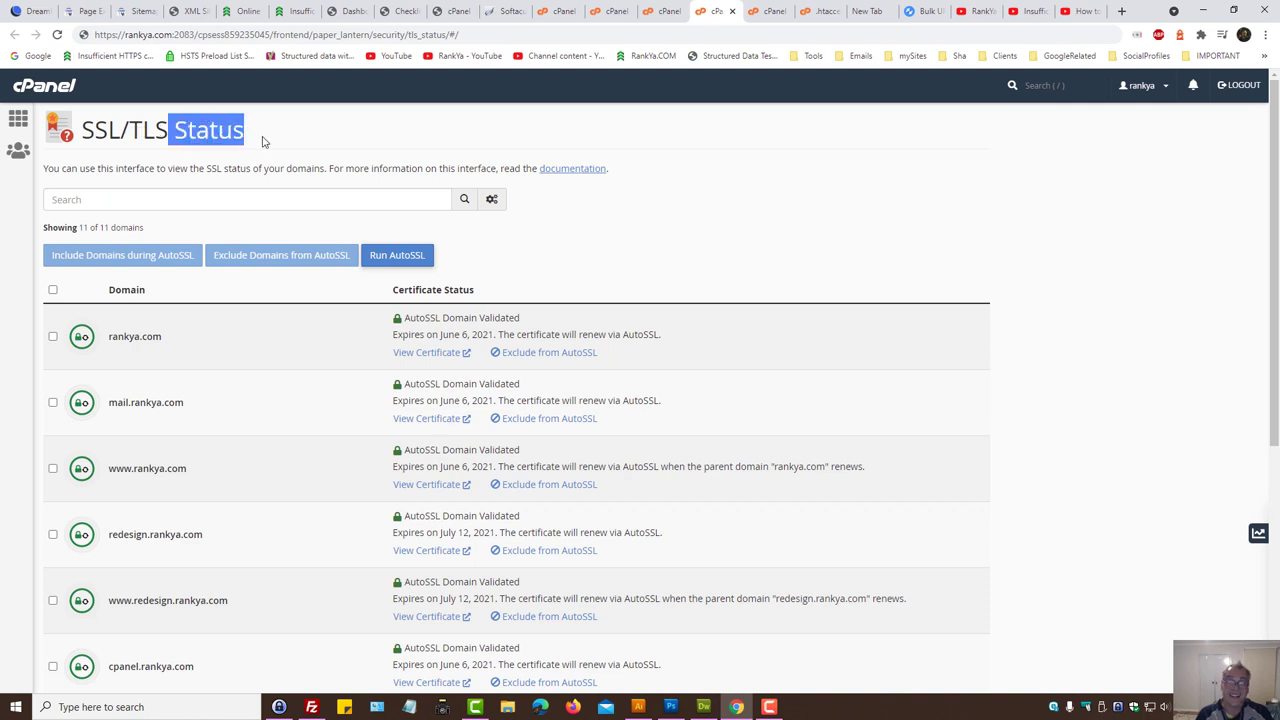
{"action": "left_click", "coordinate": [726, 178]}
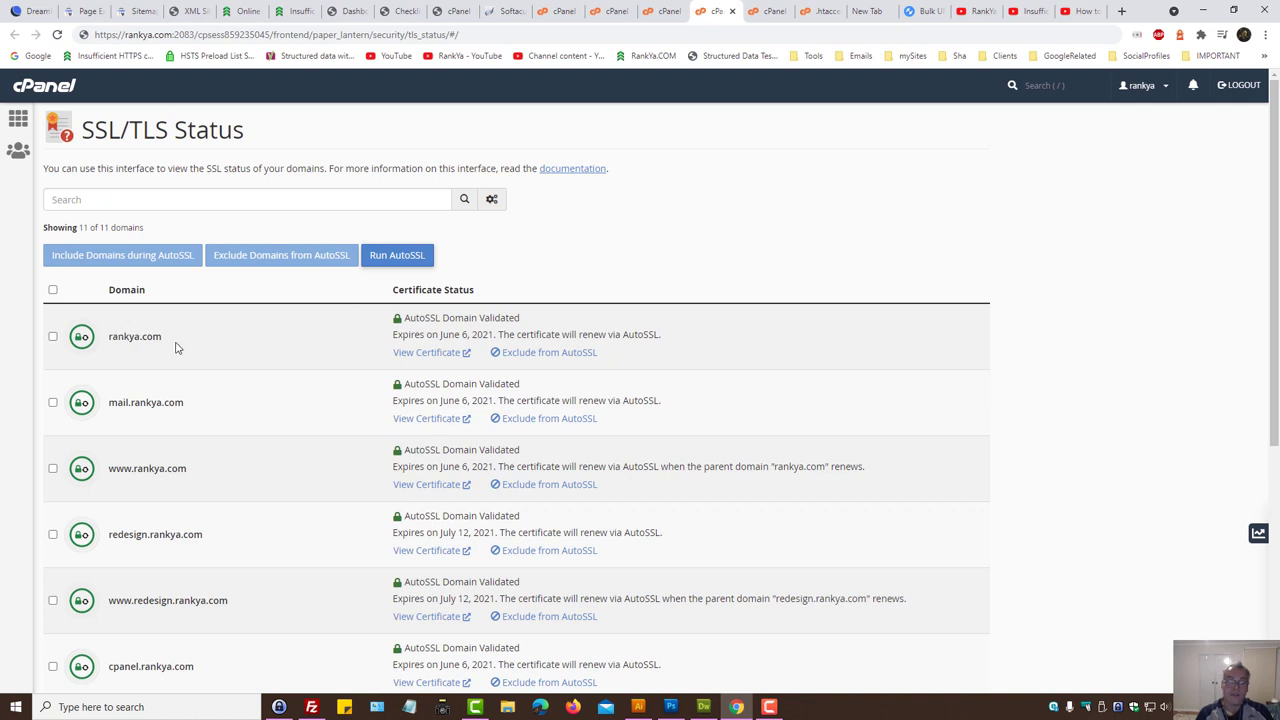
{"action": "scroll", "coordinate": [190, 346], "scroll_direction": "down", "scroll_amount": 2}
{"action": "scroll", "coordinate": [277, 330], "scroll_direction": "up", "scroll_amount": 2}
{"action": "left_click", "coordinate": [88, 10]}
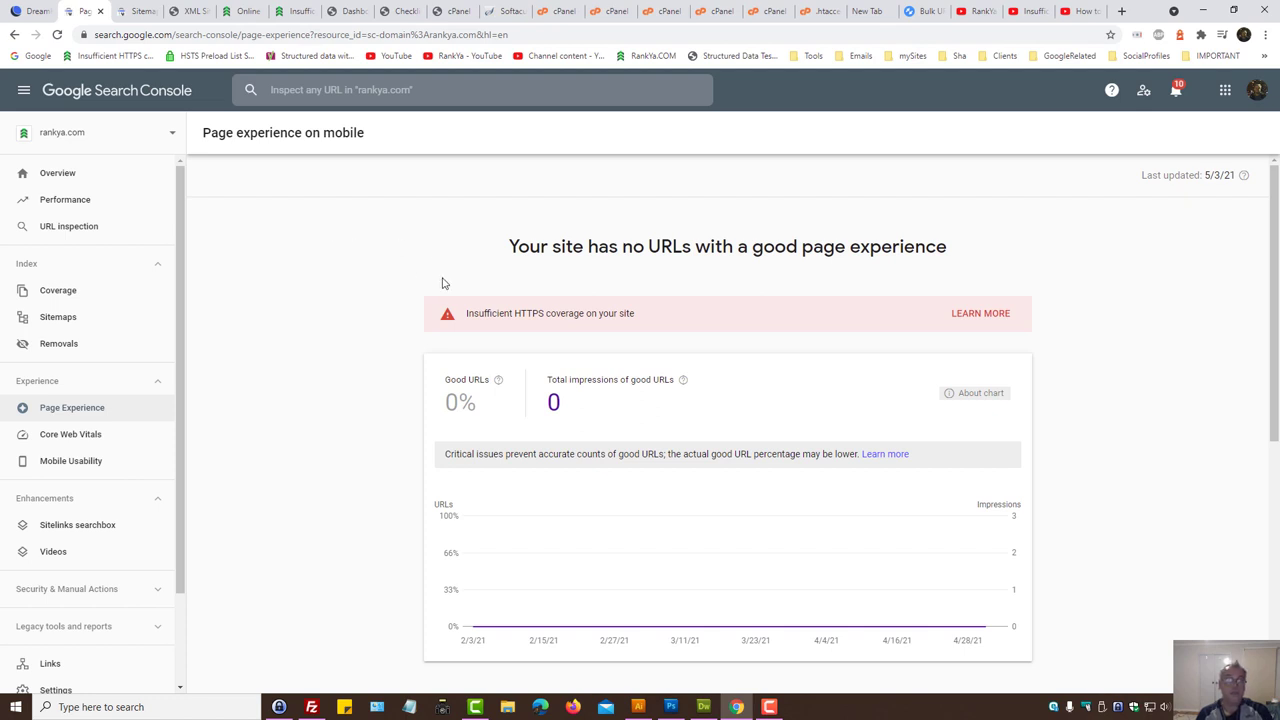
{"action": "left_click", "coordinate": [714, 8]}
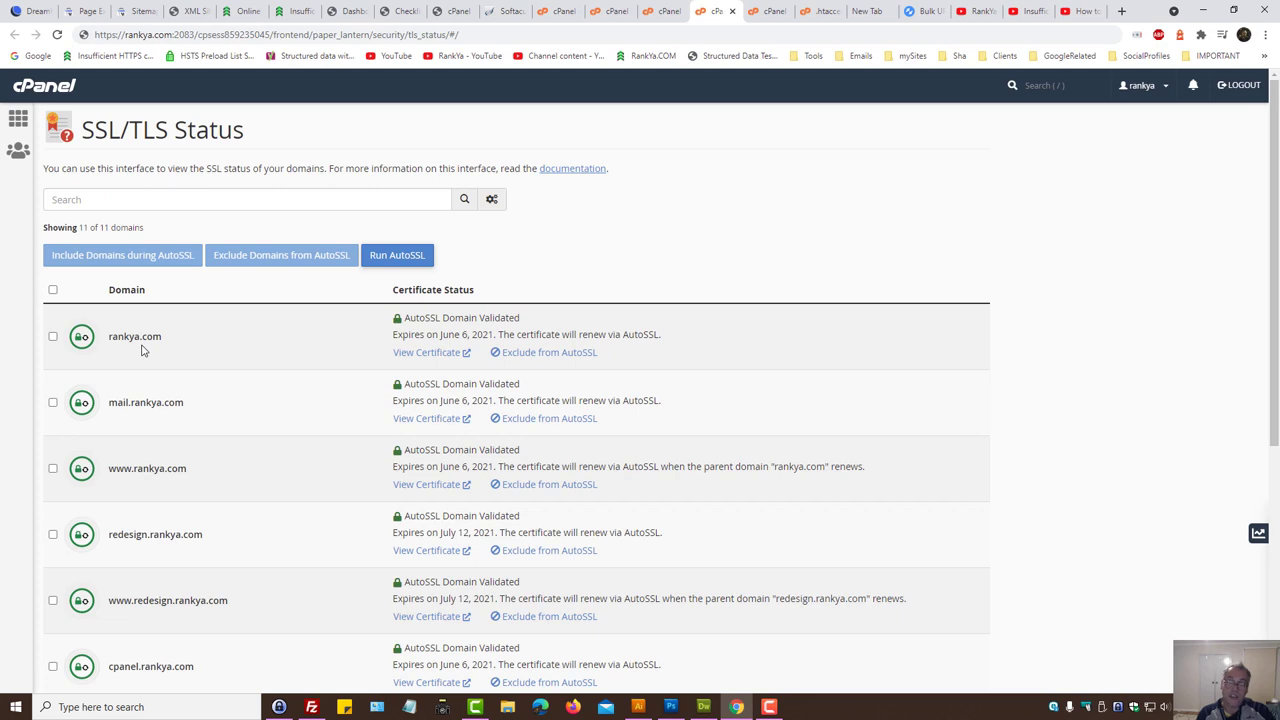
Step: View the .htaccess file in public_html and compare its HTTPS rewrite rules with the Page Experience report
{"action": "left_click", "coordinate": [771, 8]}
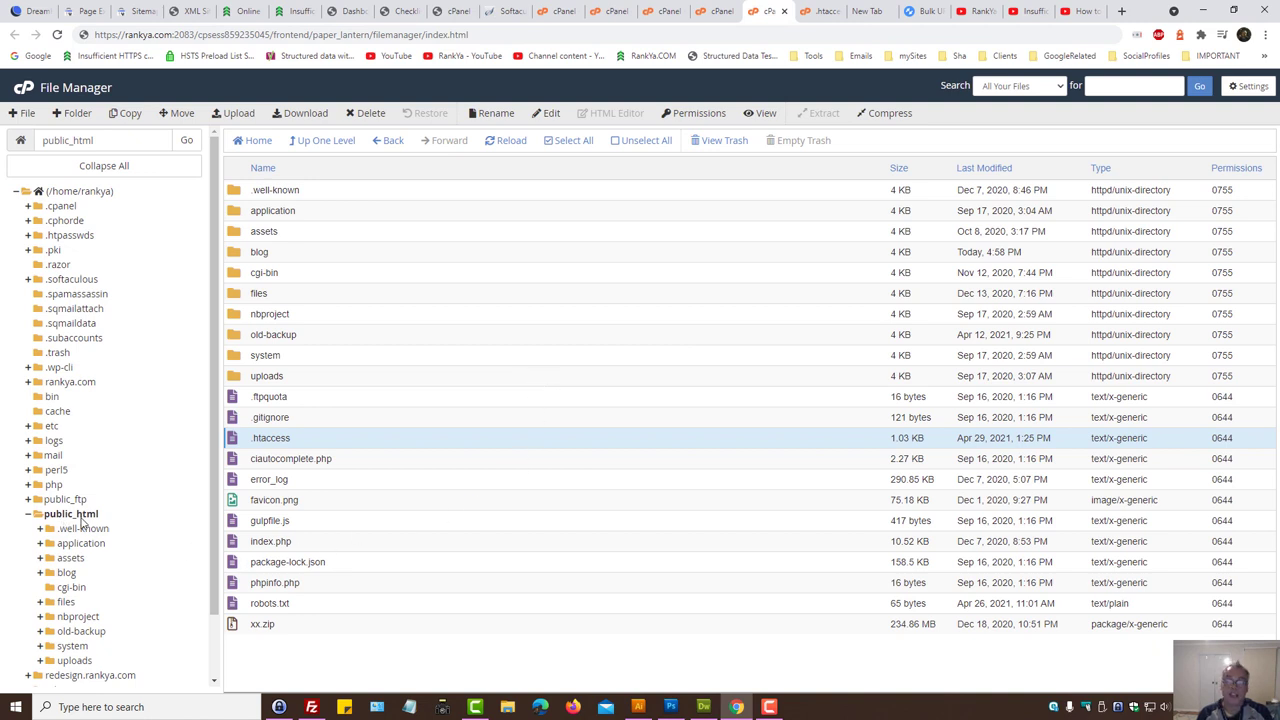
{"action": "right_click", "coordinate": [232, 440]}
{"action": "left_click", "coordinate": [490, 642]}
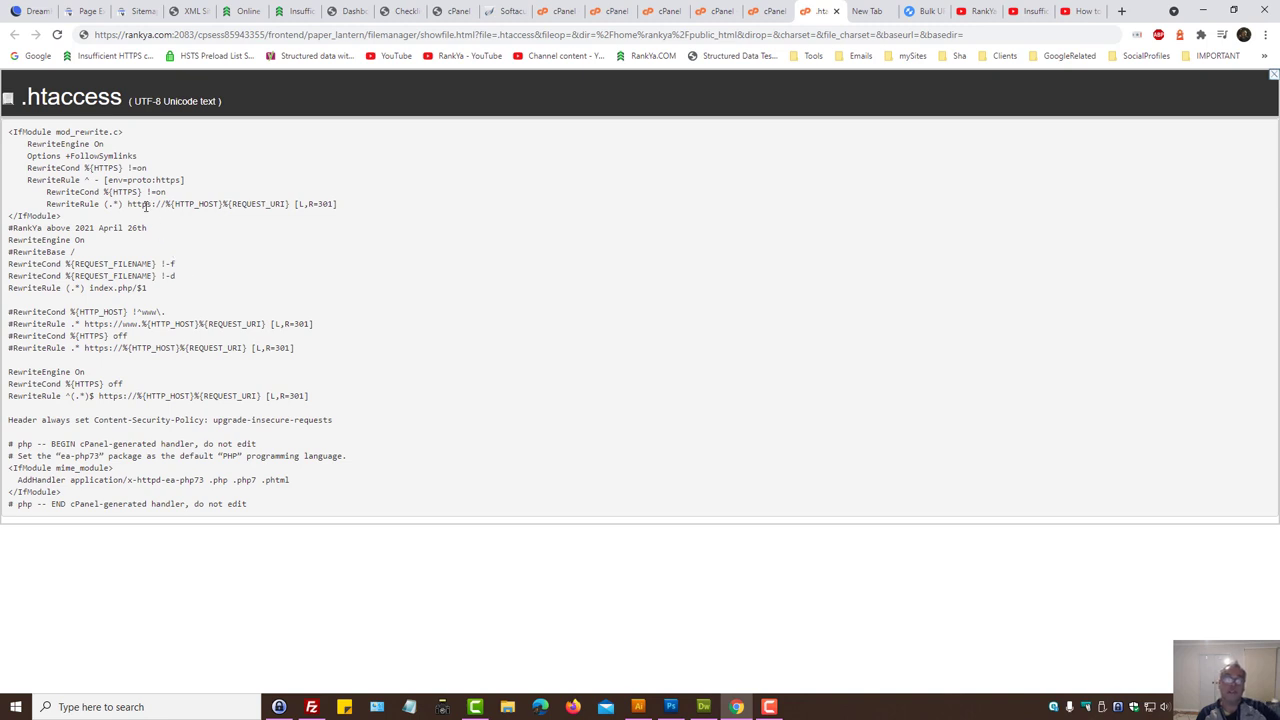
{"action": "left_click", "coordinate": [85, 11]}
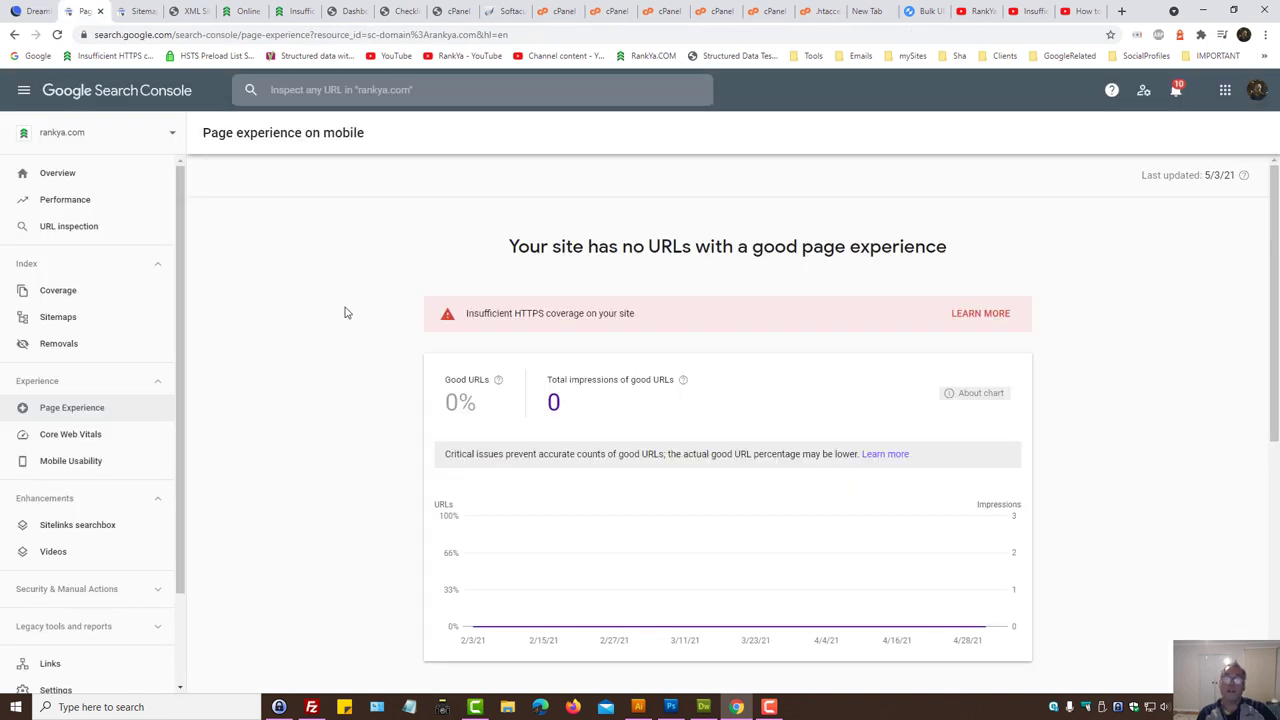
{"action": "left_click", "coordinate": [817, 11]}
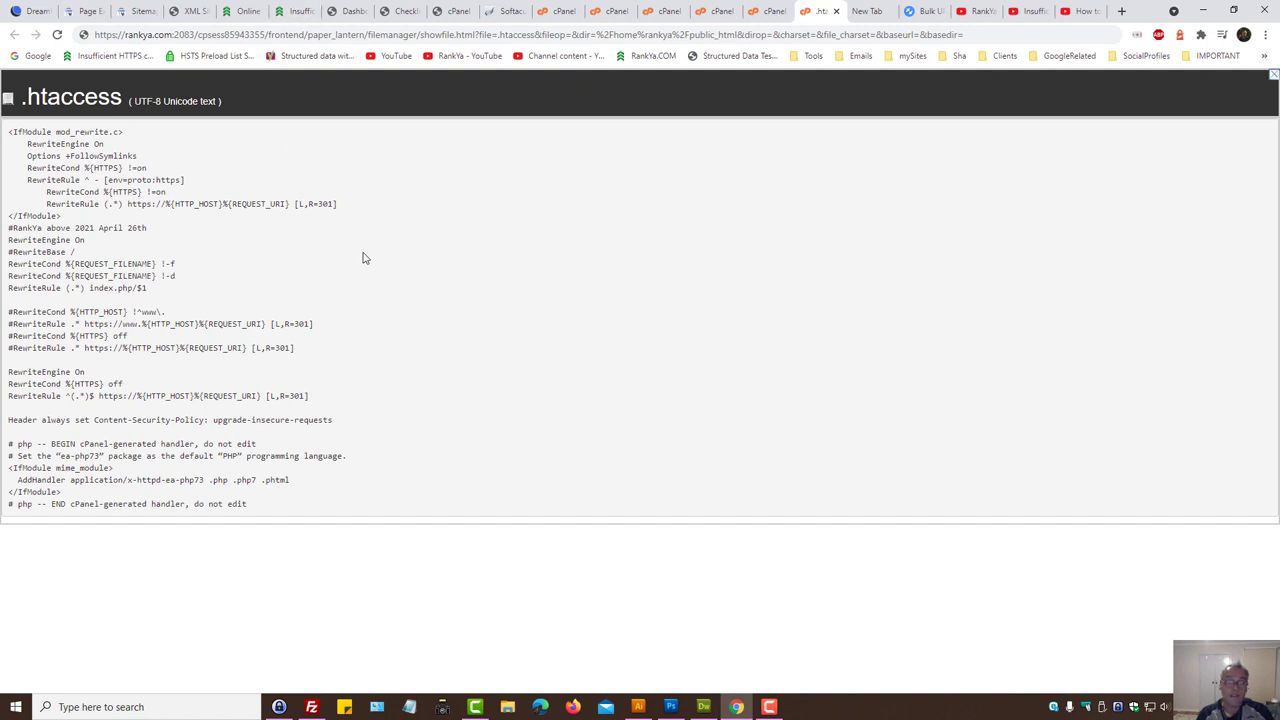
{"action": "left_click", "coordinate": [765, 11]}
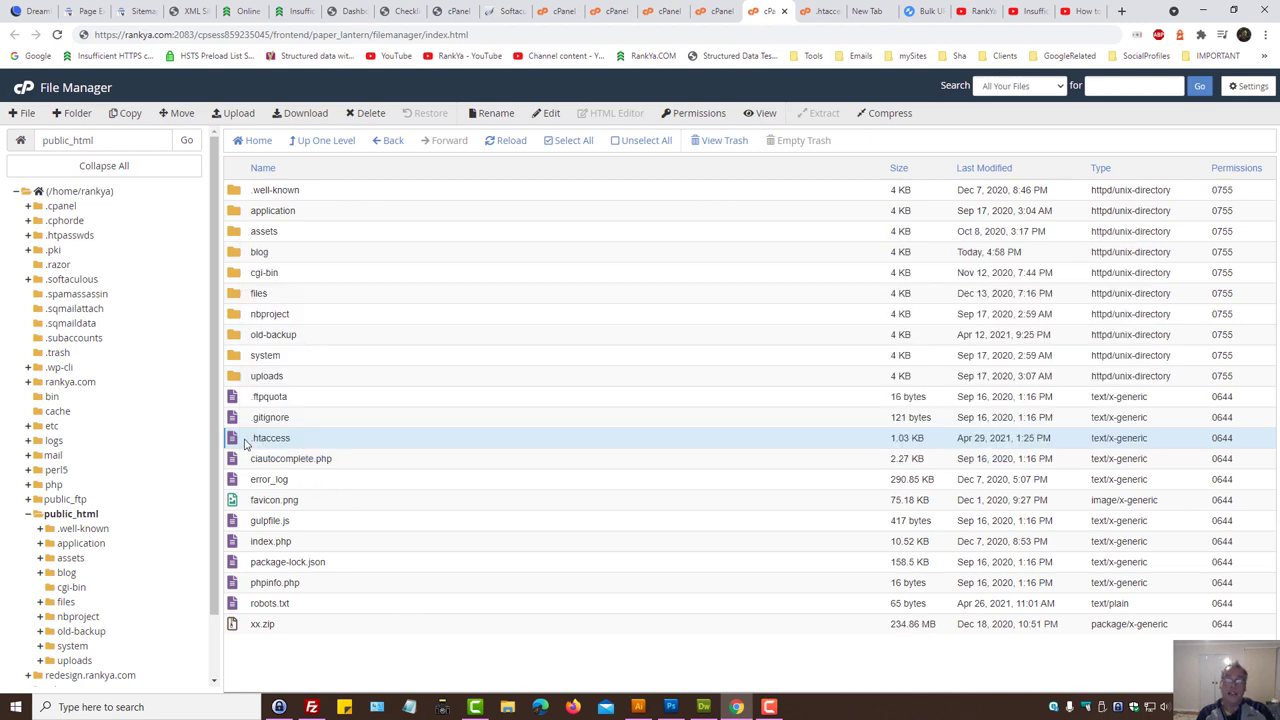
Step: Show the "Insufficient HTTPS Coverage on Your Site" article with the developer tools open, and switch to the YouTube video of that title
{"action": "left_click", "coordinate": [295, 10]}
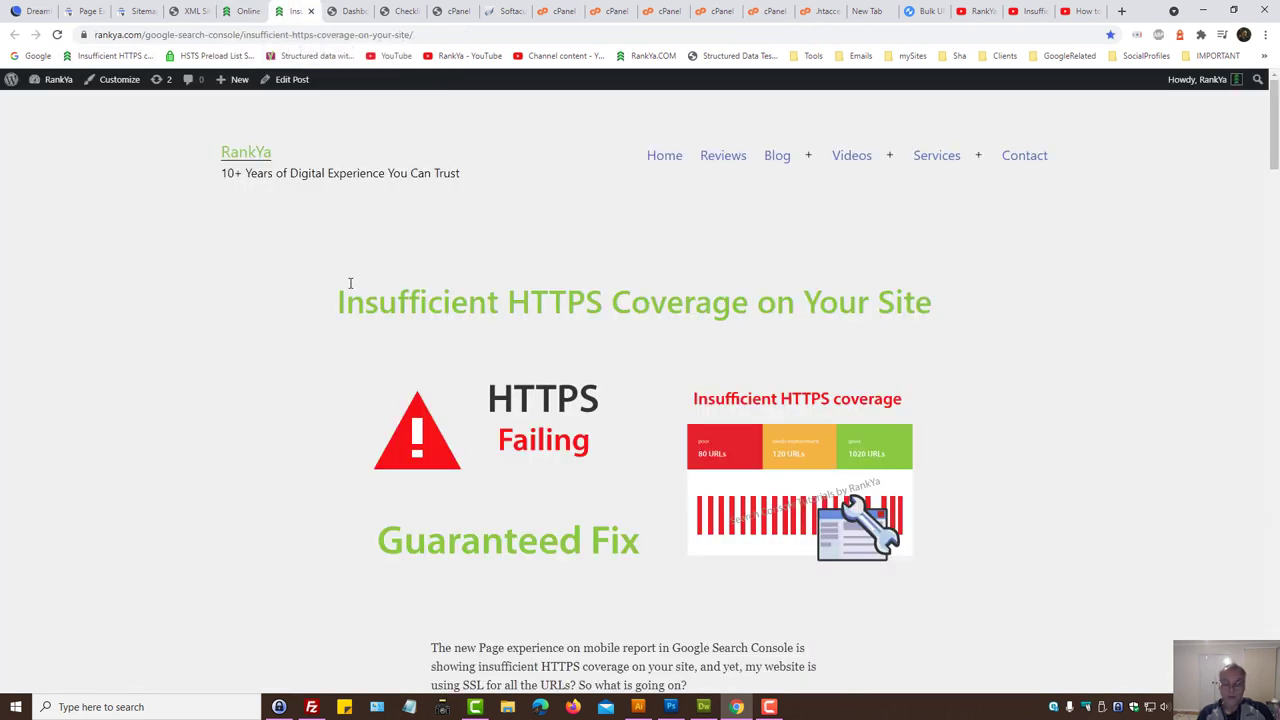
{"action": "key", "text": "ctrl+shift+i"}
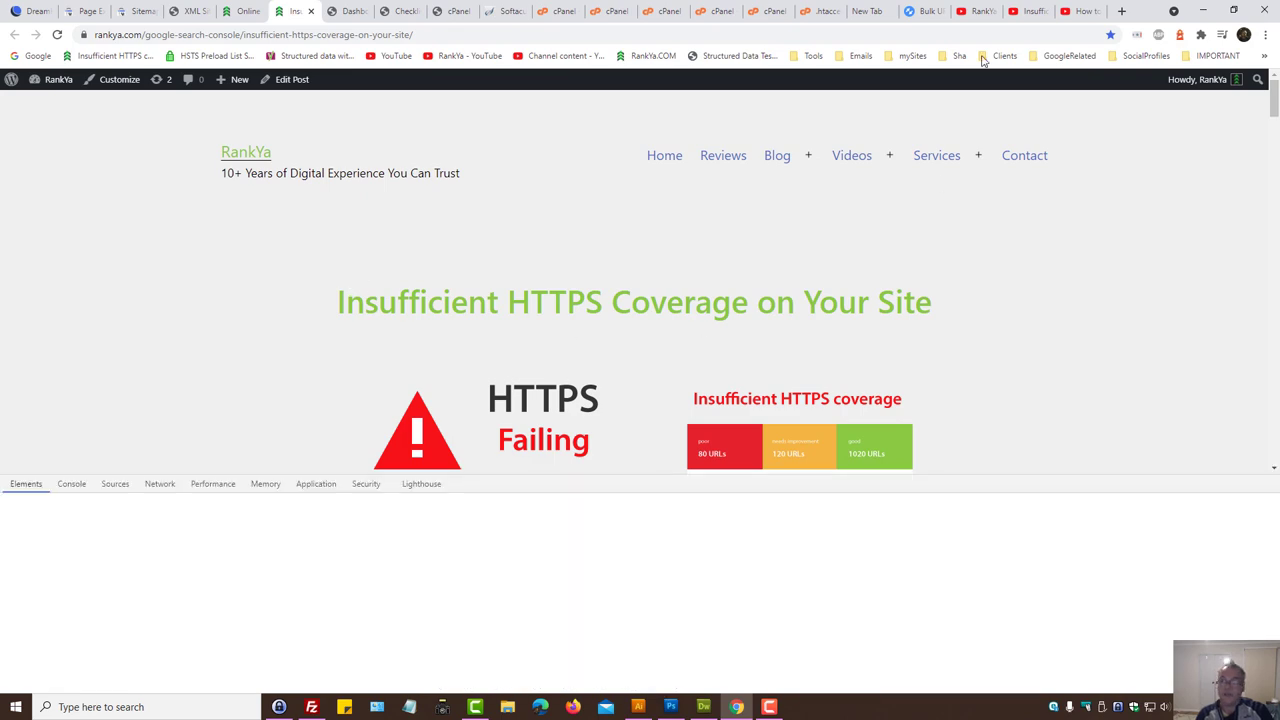
{"action": "left_click", "coordinate": [1028, 11]}
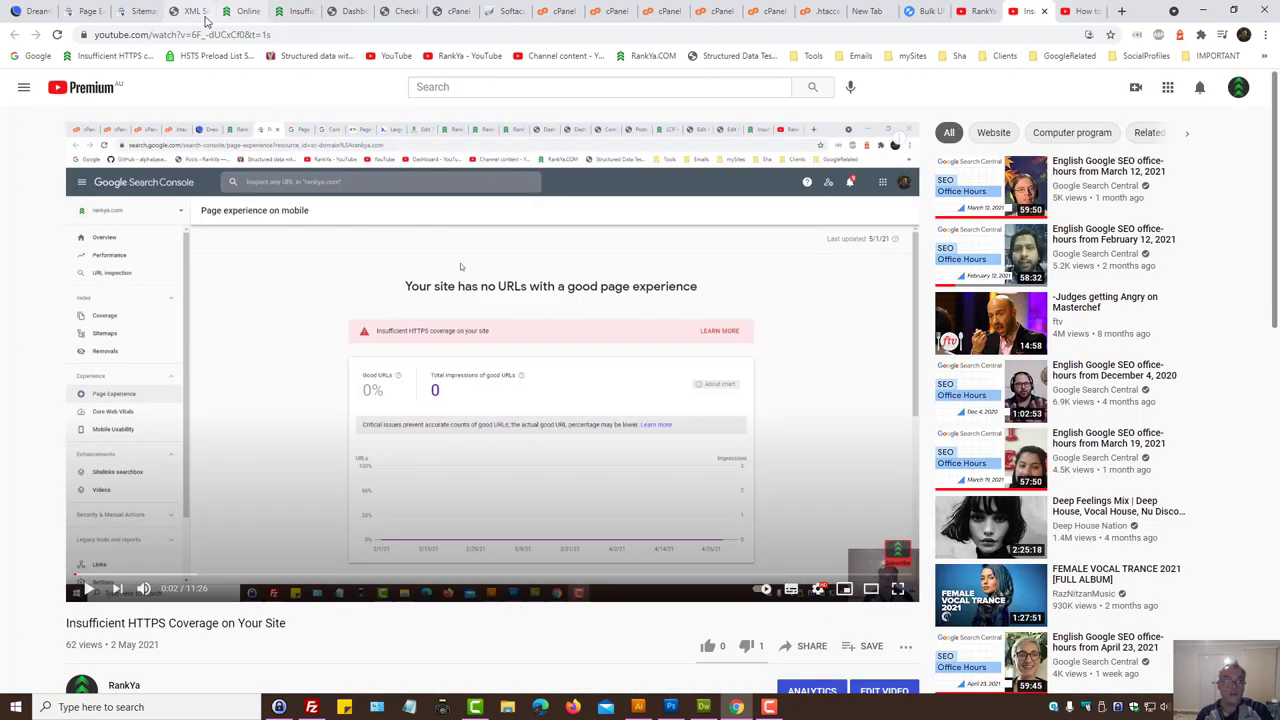
Step: Reload the "Insufficient HTTPS Coverage on Your Site" article with network recording and examine the page request's headers, URL and status code
{"action": "left_click", "coordinate": [296, 11]}
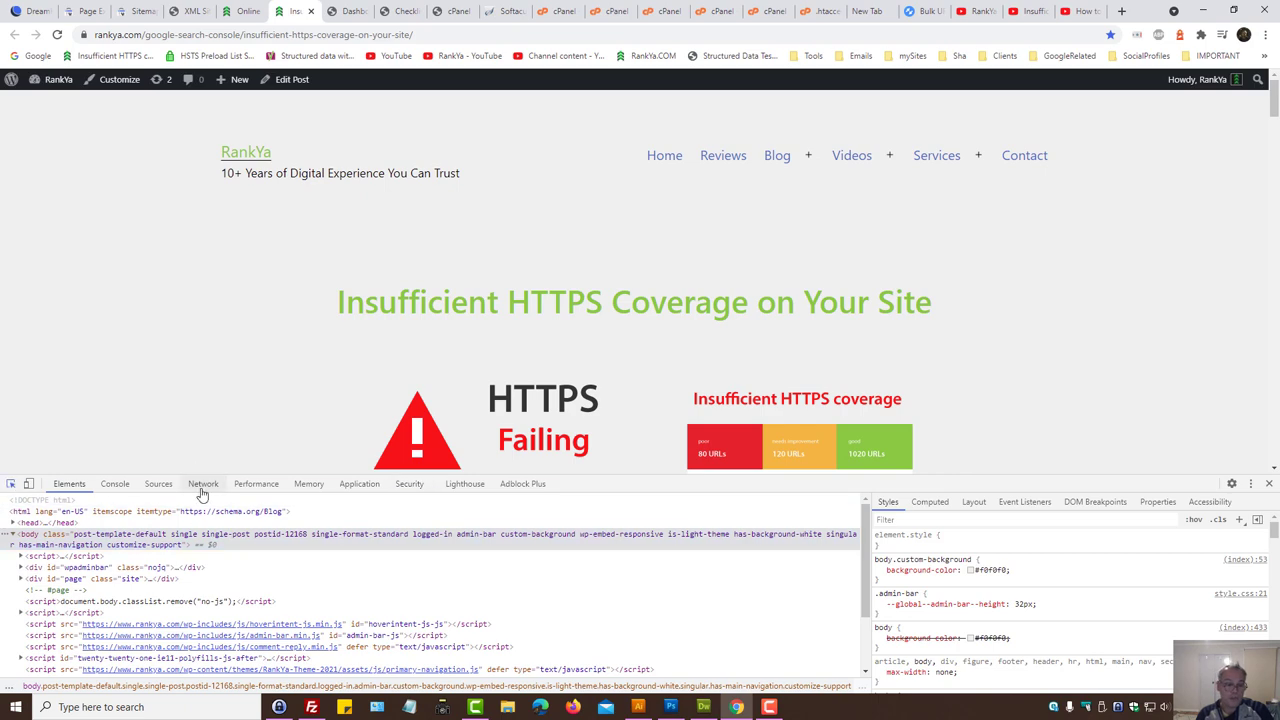
{"action": "left_click", "coordinate": [203, 484]}
{"action": "left_click", "coordinate": [57, 35]}
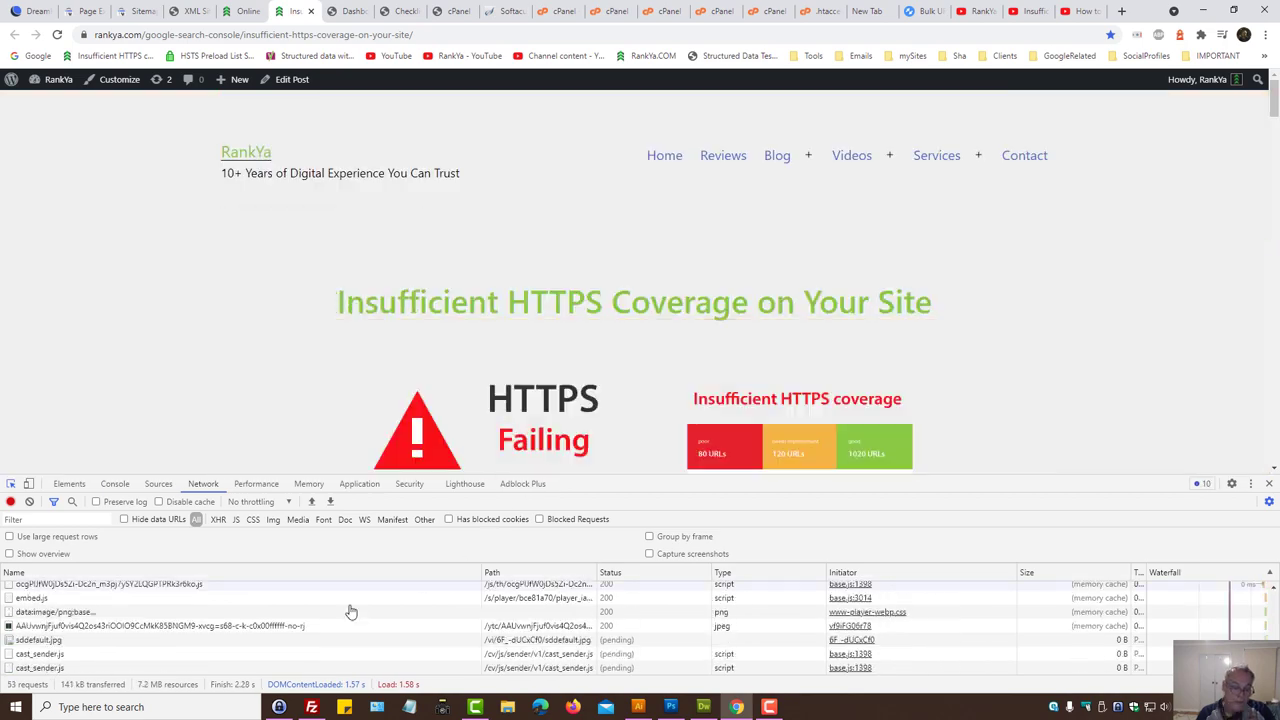
{"action": "left_click", "coordinate": [72, 592]}
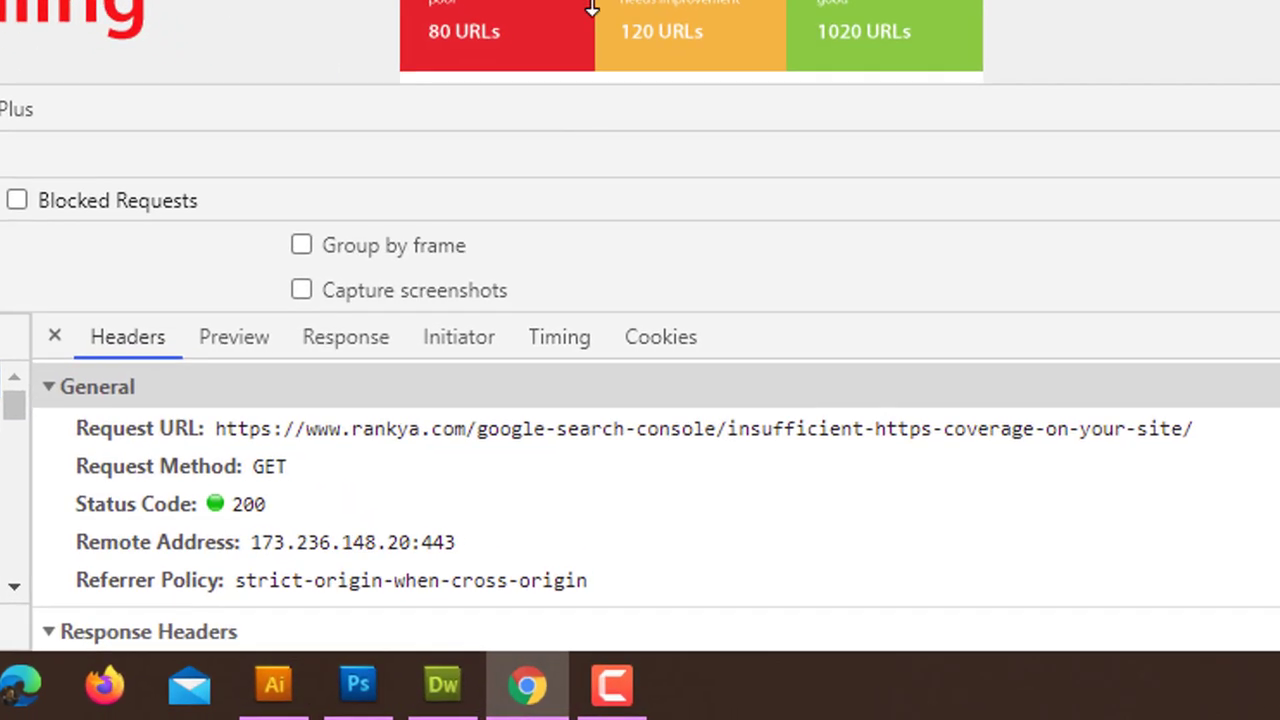
{"action": "scroll", "coordinate": [850, 640], "scroll_direction": "down", "scroll_amount": 3}
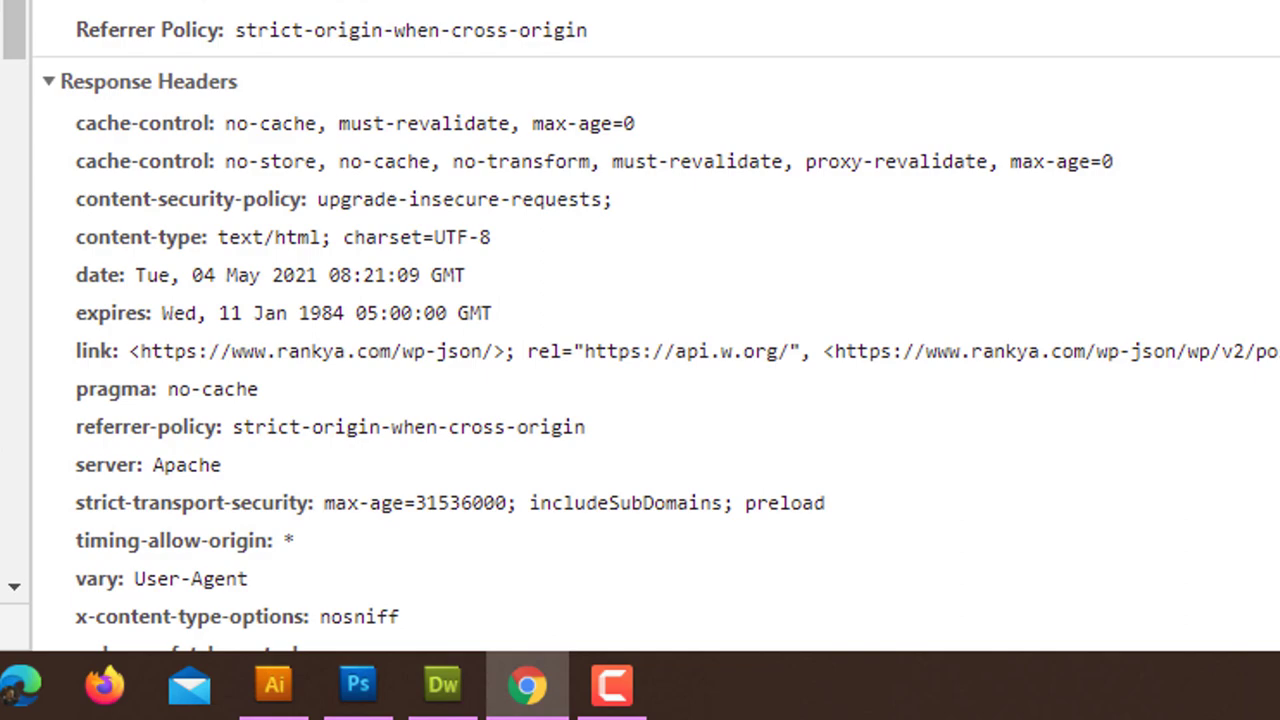
{"action": "left_click_drag", "start_coordinate": [443, 57], "coordinate": [690, 118]}
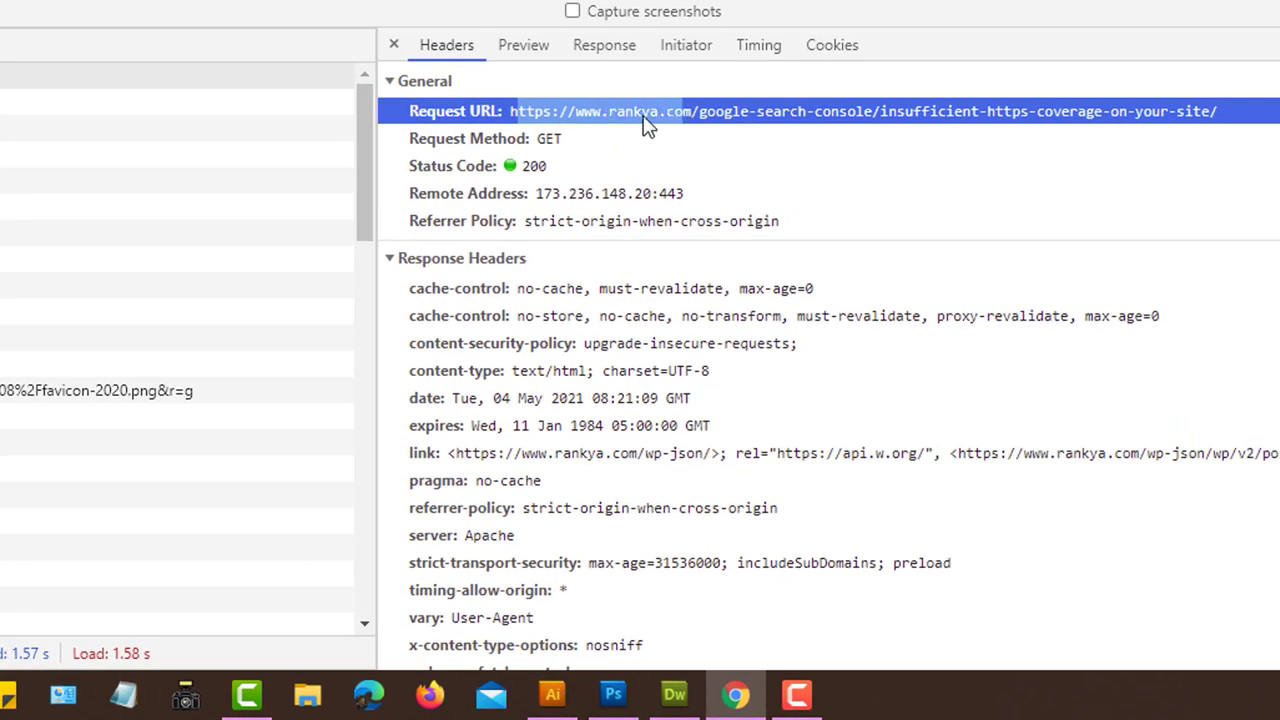
{"action": "left_click", "coordinate": [563, 168]}
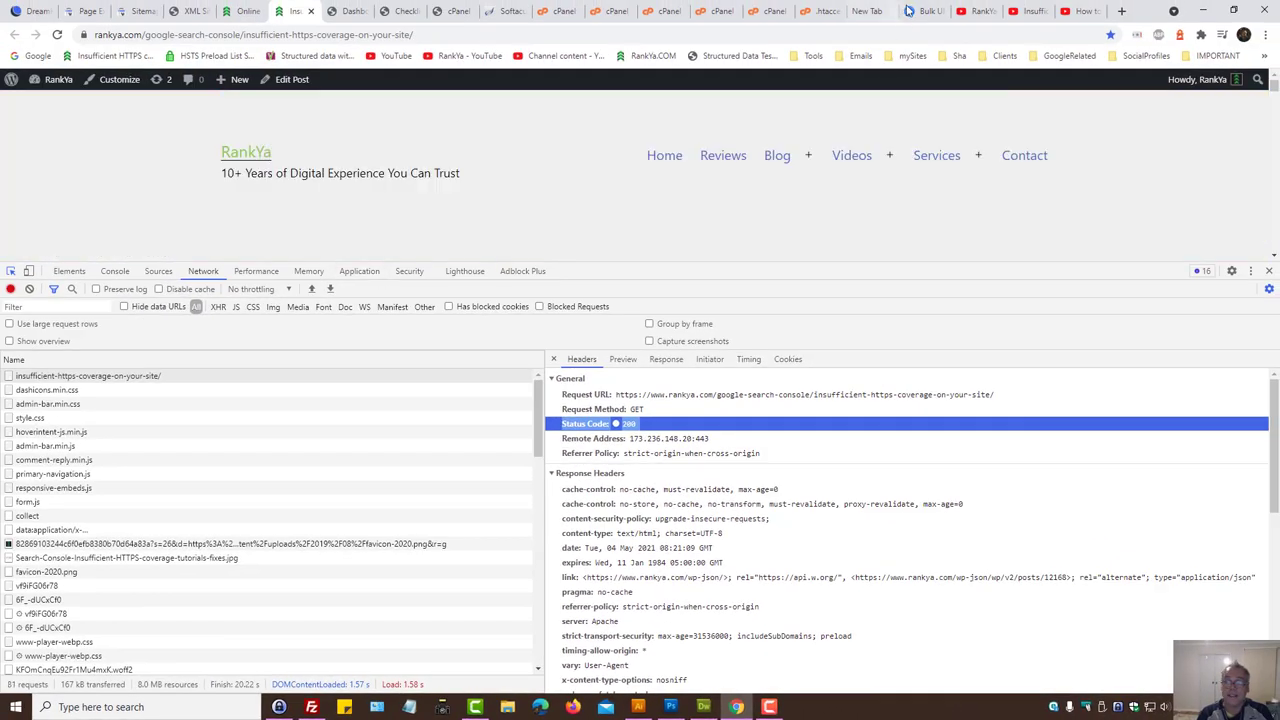
{"action": "left_click", "coordinate": [920, 10]}
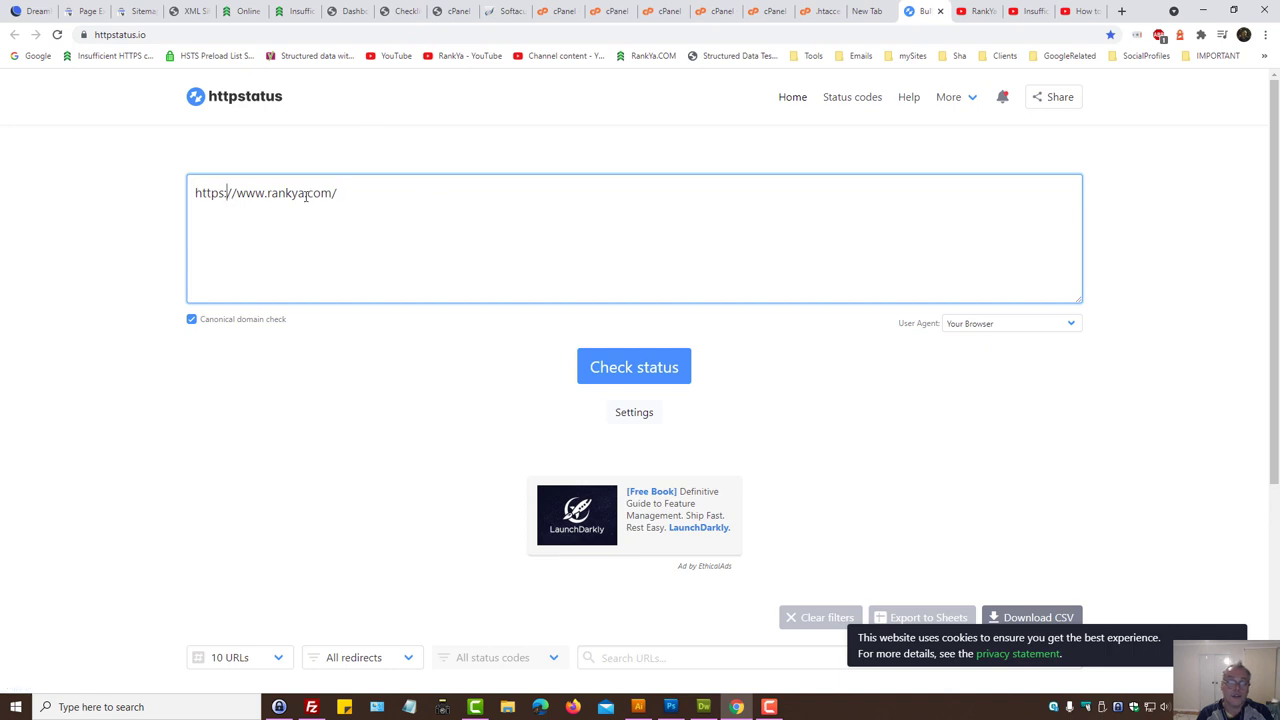
{"action": "triple_click", "coordinate": [205, 192]}
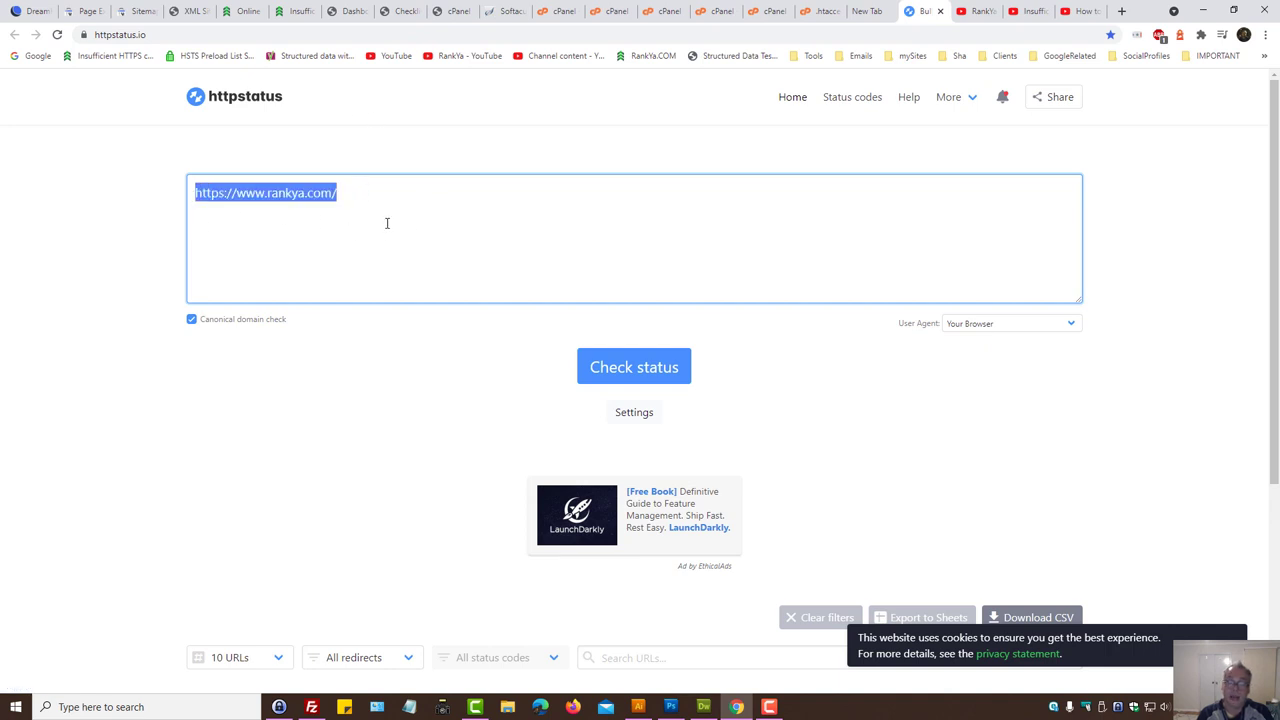
{"action": "left_click", "coordinate": [193, 321]}
{"action": "left_click", "coordinate": [193, 320]}
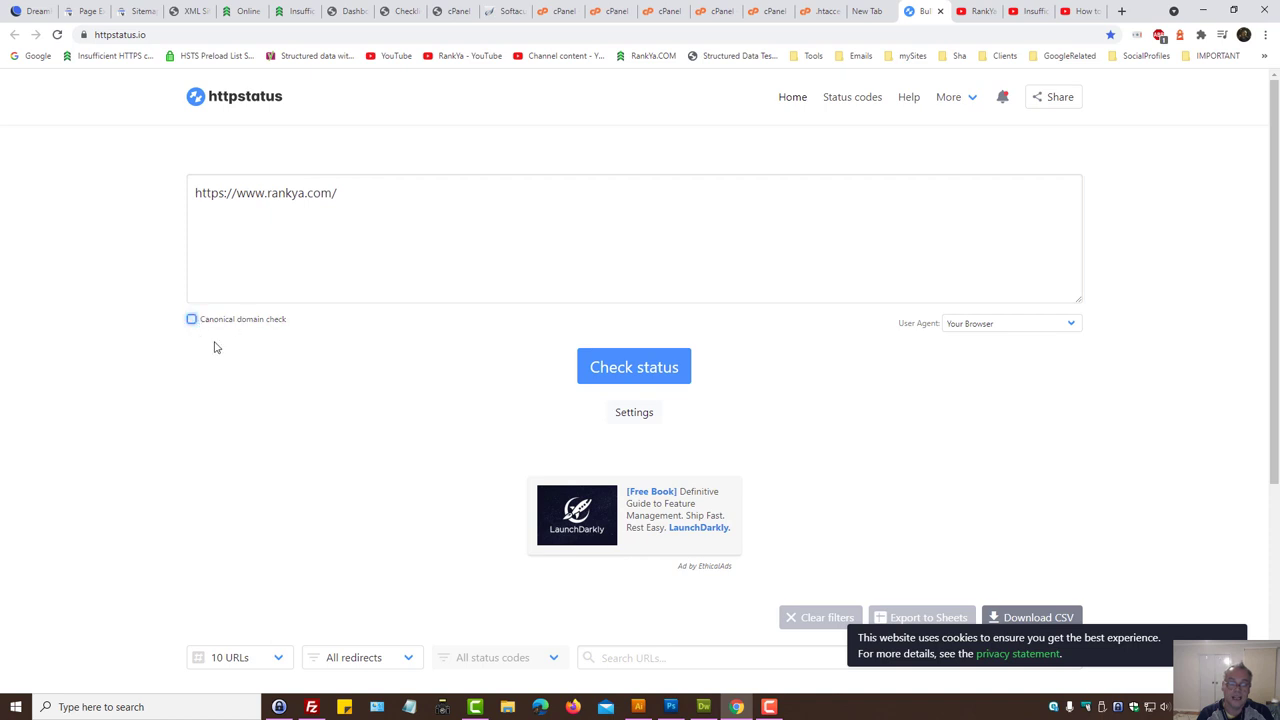
{"action": "left_click", "coordinate": [652, 379]}
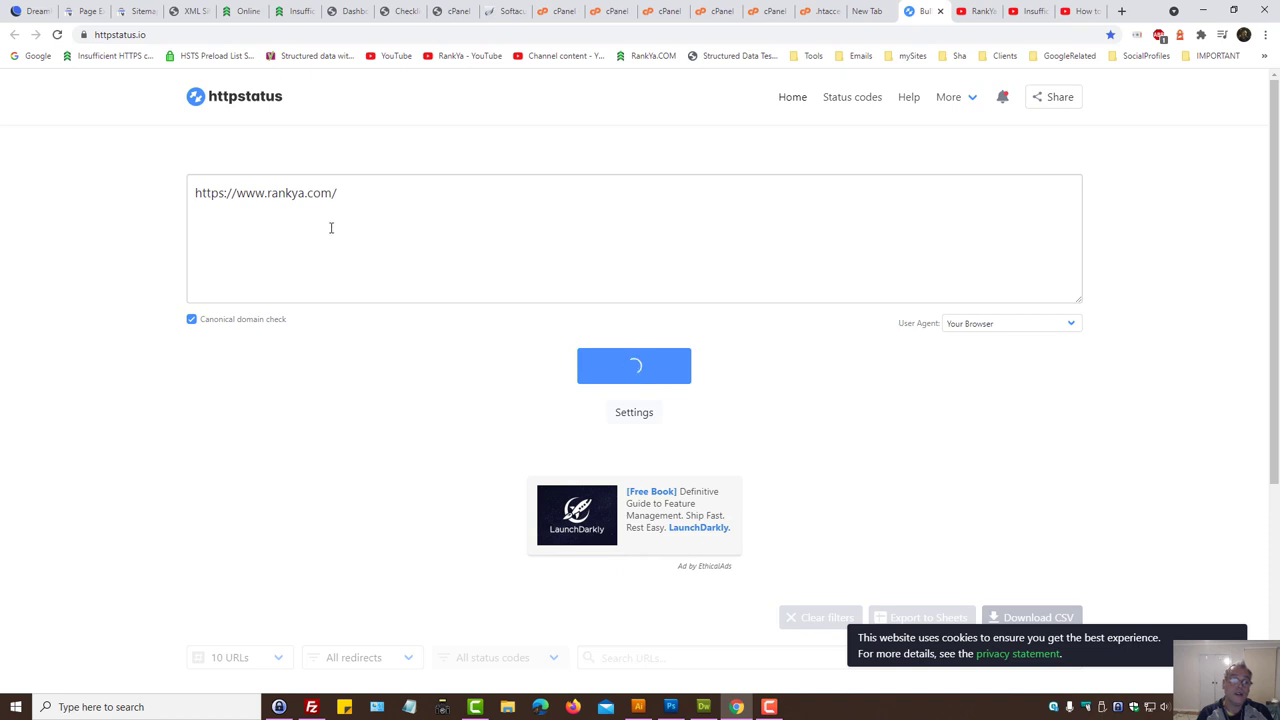
Step: Examine the status codes and redirects for each http, https, www and non-www variant against the submitted URL
{"action": "scroll", "coordinate": [331, 228], "scroll_direction": "down", "scroll_amount": 3}
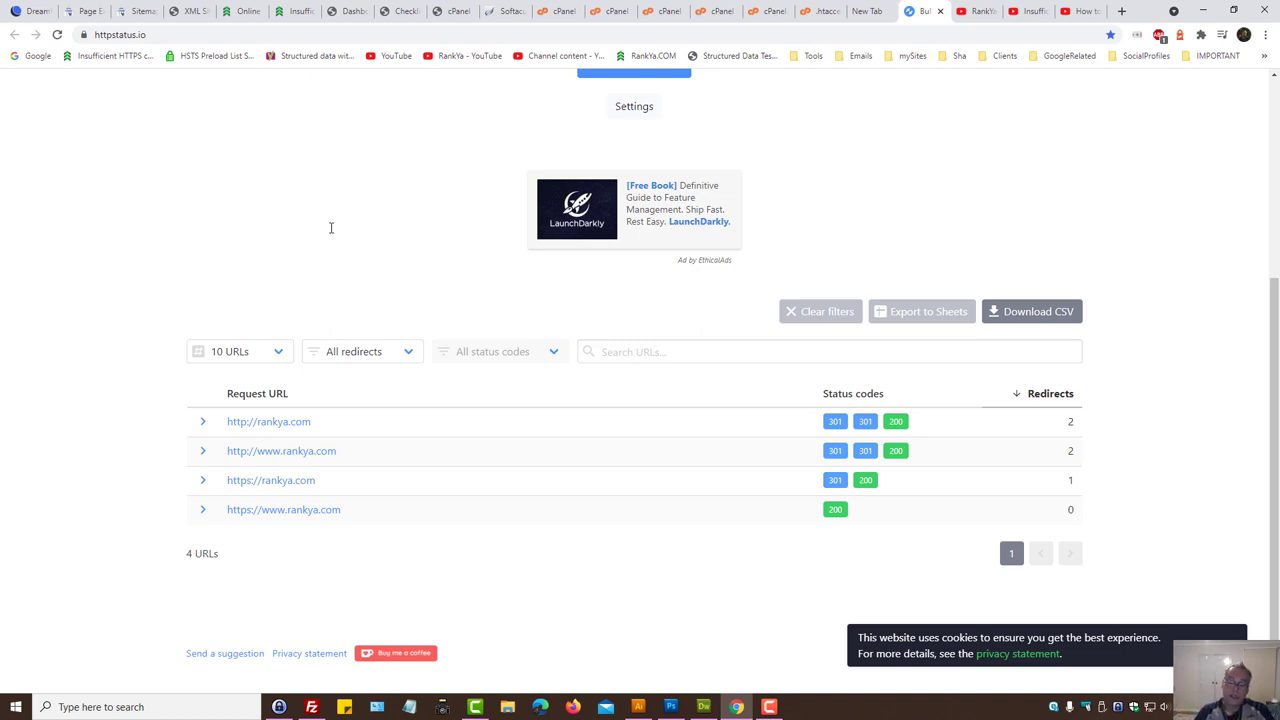
{"action": "scroll", "coordinate": [430, 291], "scroll_direction": "up", "scroll_amount": 3}
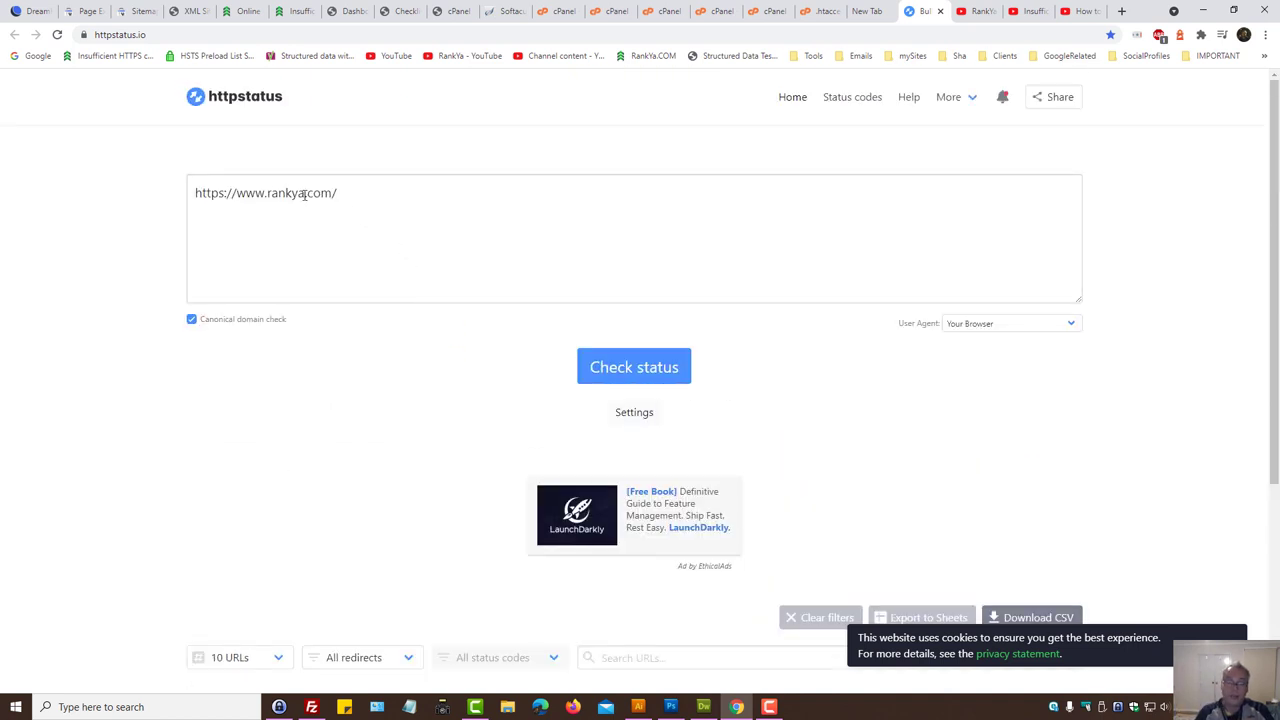
{"action": "left_click_drag", "start_coordinate": [351, 192], "coordinate": [134, 191]}
{"action": "triple_click", "coordinate": [259, 203]}
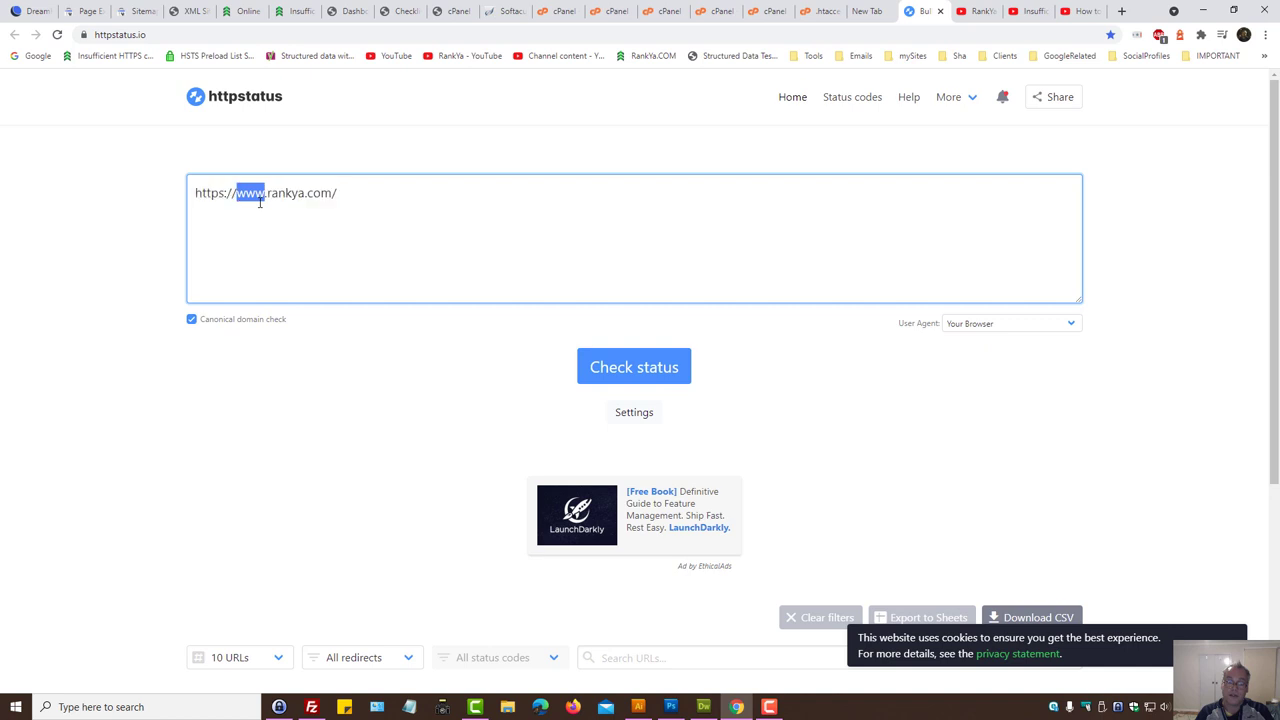
{"action": "scroll", "coordinate": [169, 297], "scroll_direction": "down", "scroll_amount": 3}
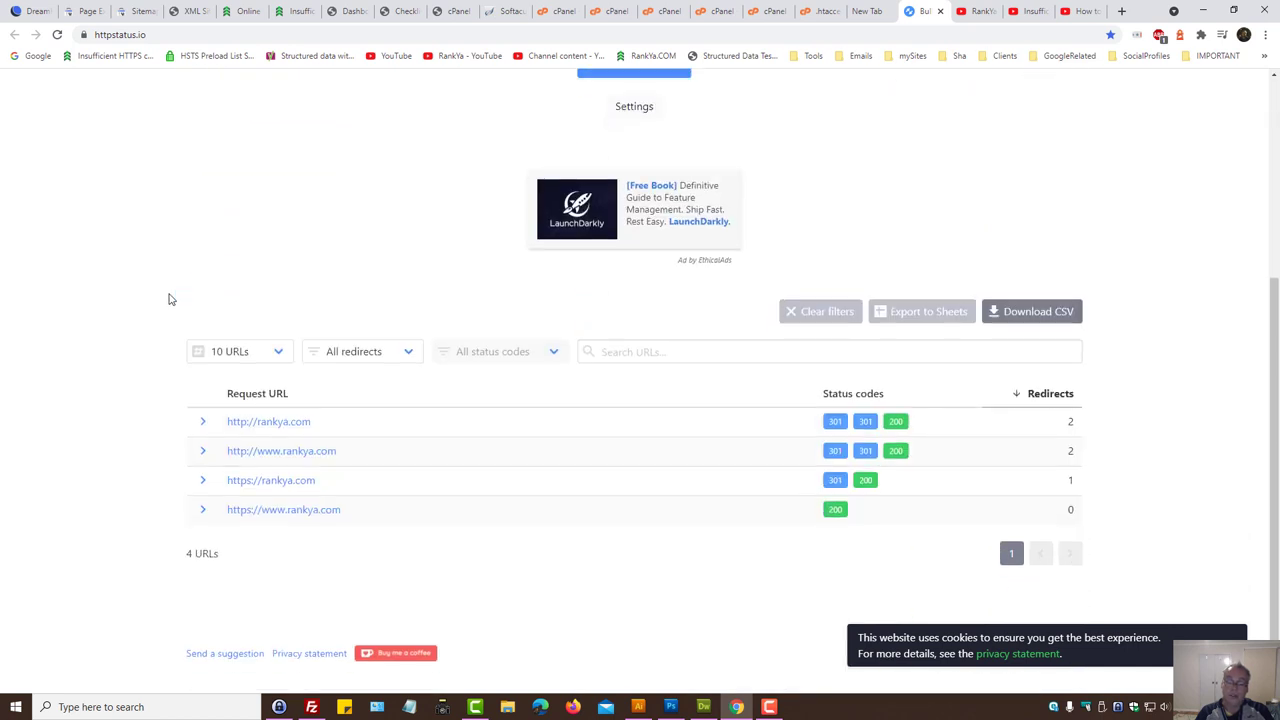
{"action": "mouse_move", "coordinate": [835, 410]}
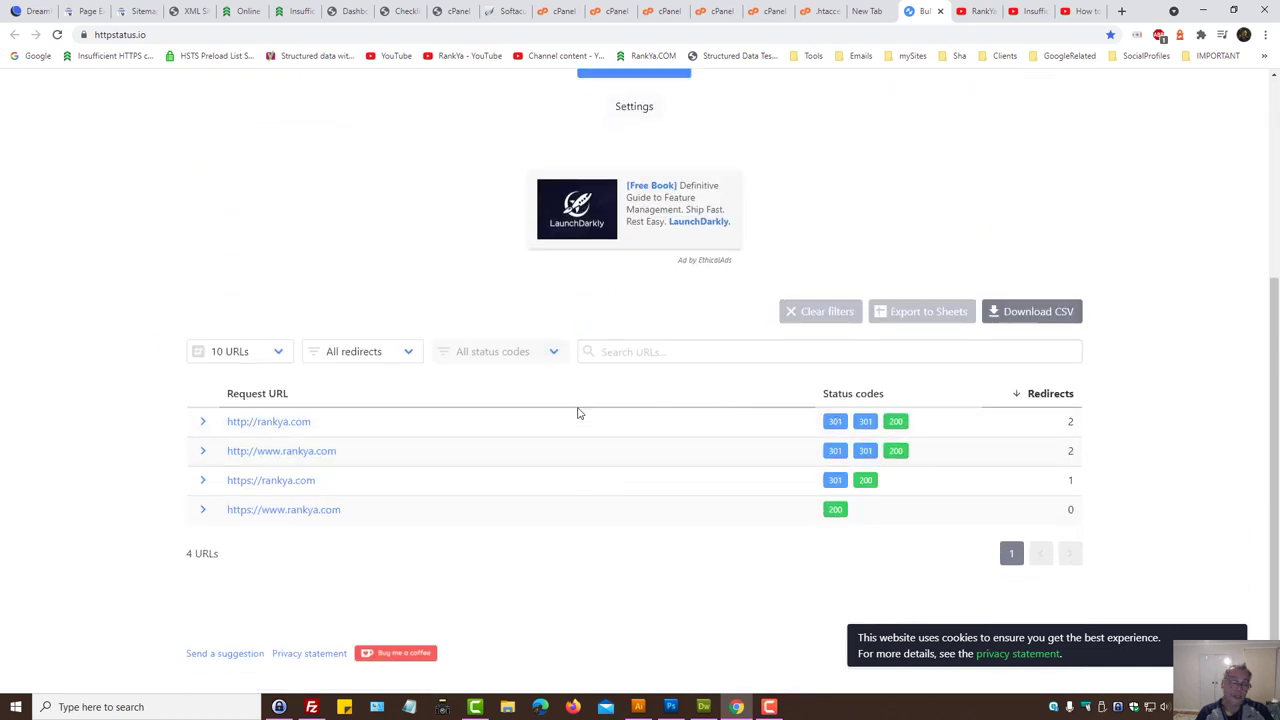
{"action": "scroll", "coordinate": [401, 287], "scroll_direction": "up", "scroll_amount": 3}
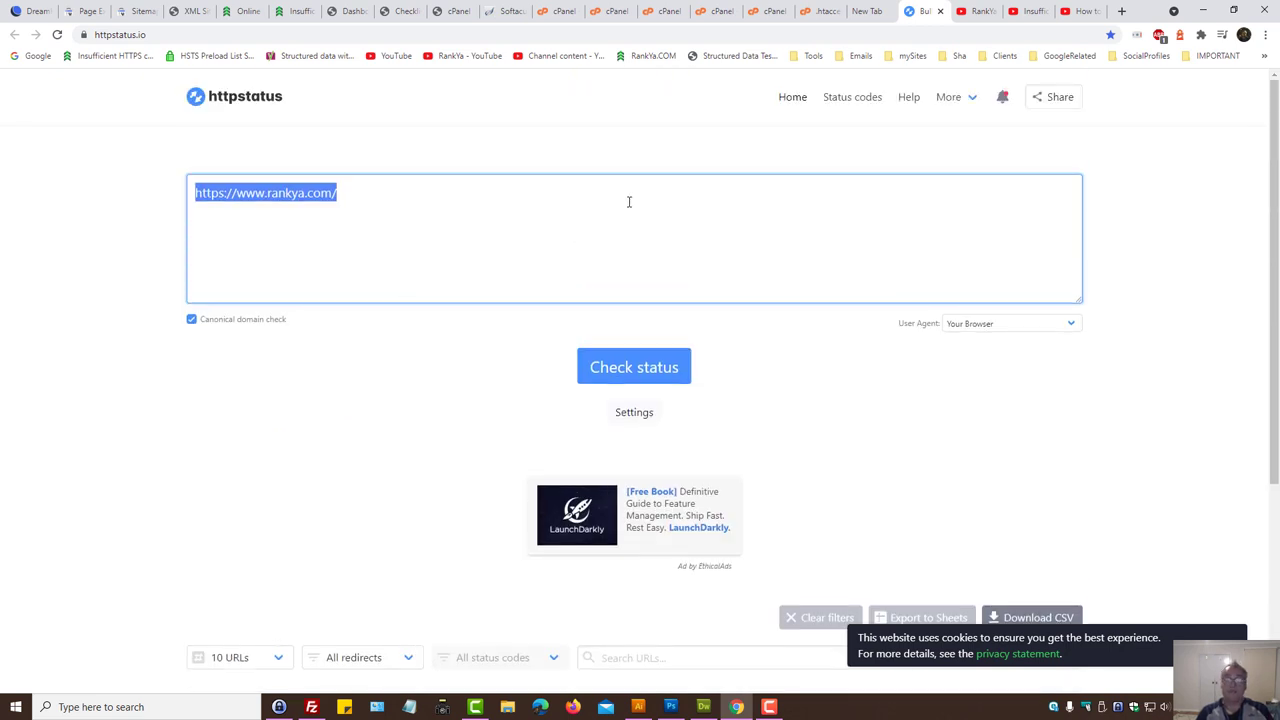
Step: Look over the cPanel home page, the .htaccess rules and the Redirects page, then return to httpstatus.io
{"action": "left_click", "coordinate": [450, 11]}
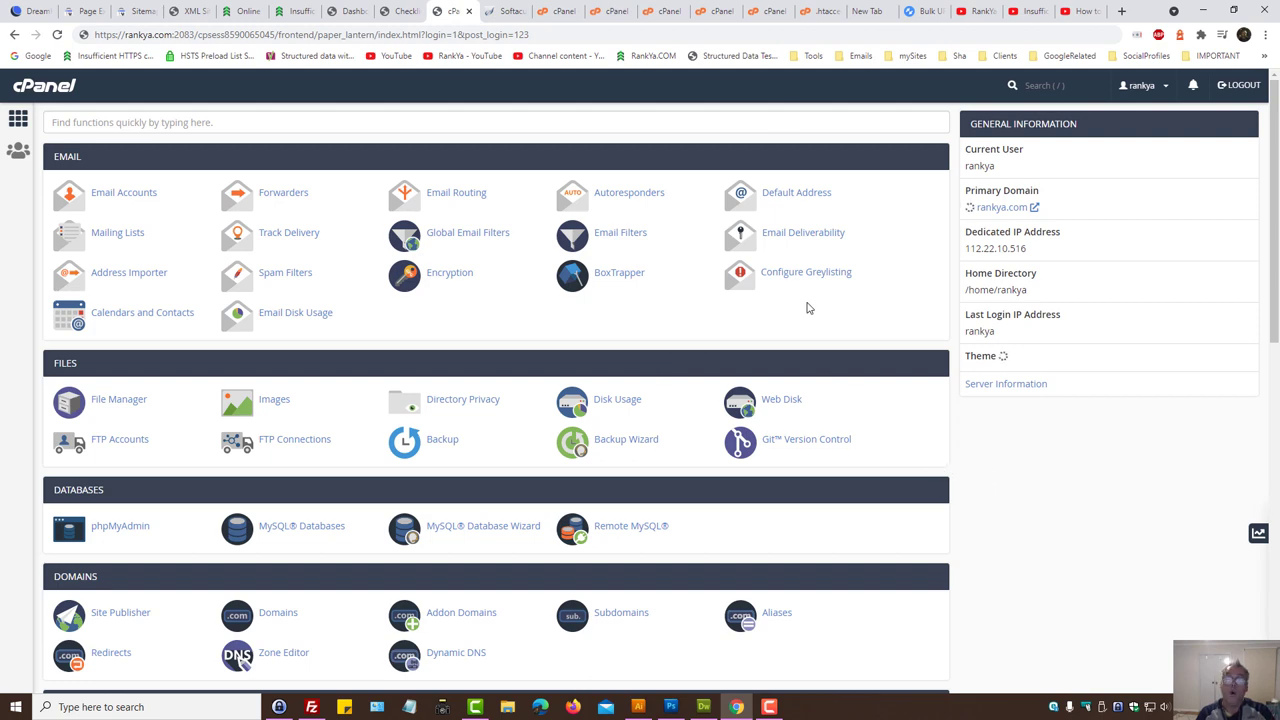
{"action": "left_click", "coordinate": [812, 11]}
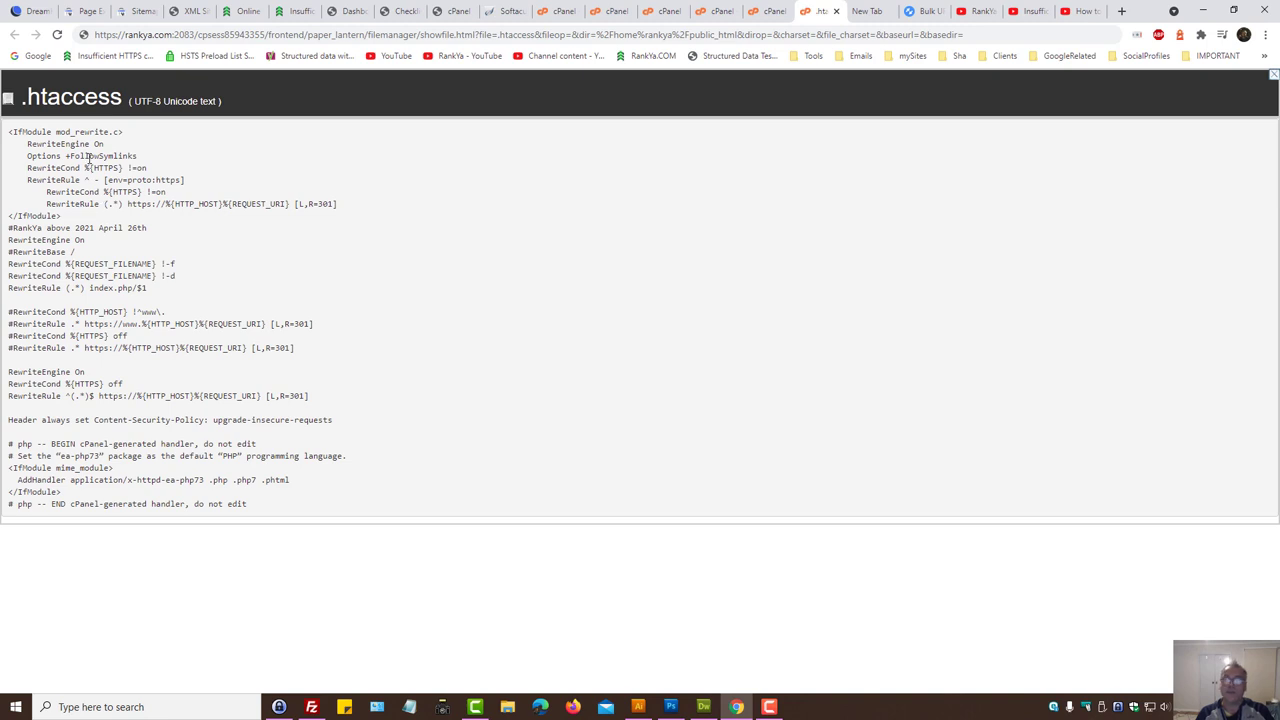
{"action": "left_click", "coordinate": [556, 10]}
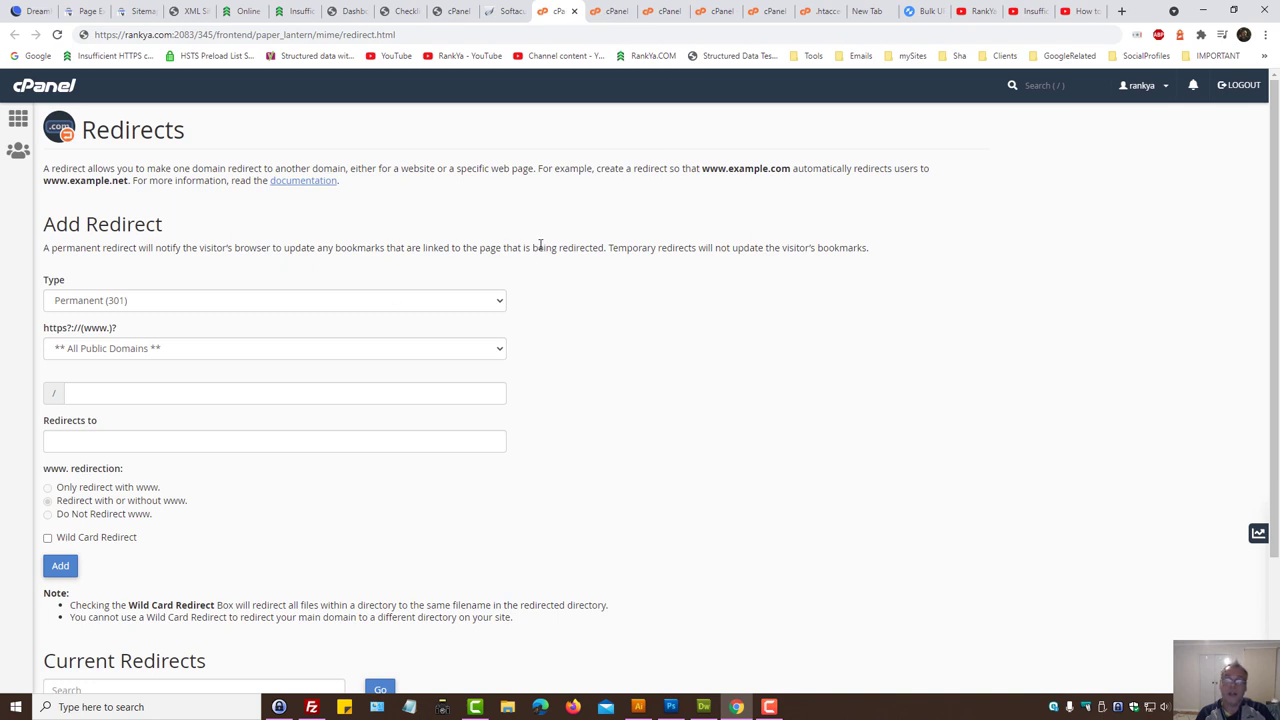
{"action": "left_click", "coordinate": [922, 10]}
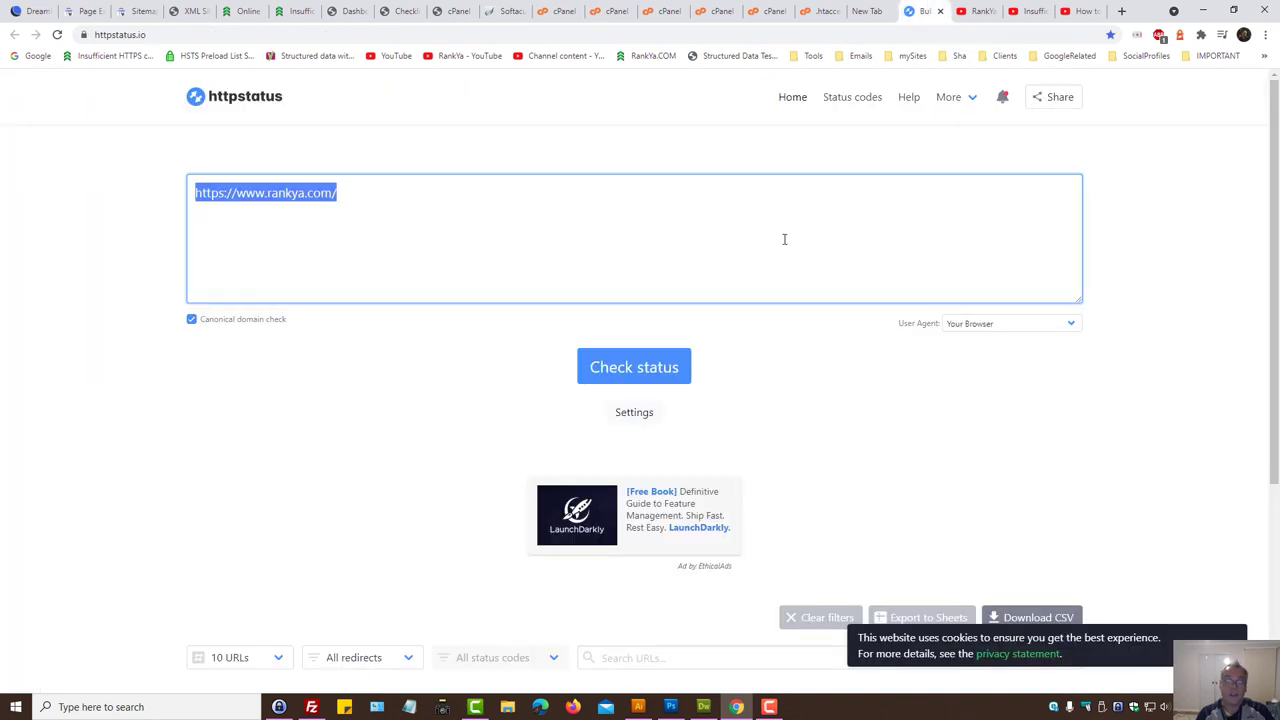
{"action": "left_click", "coordinate": [322, 237]}
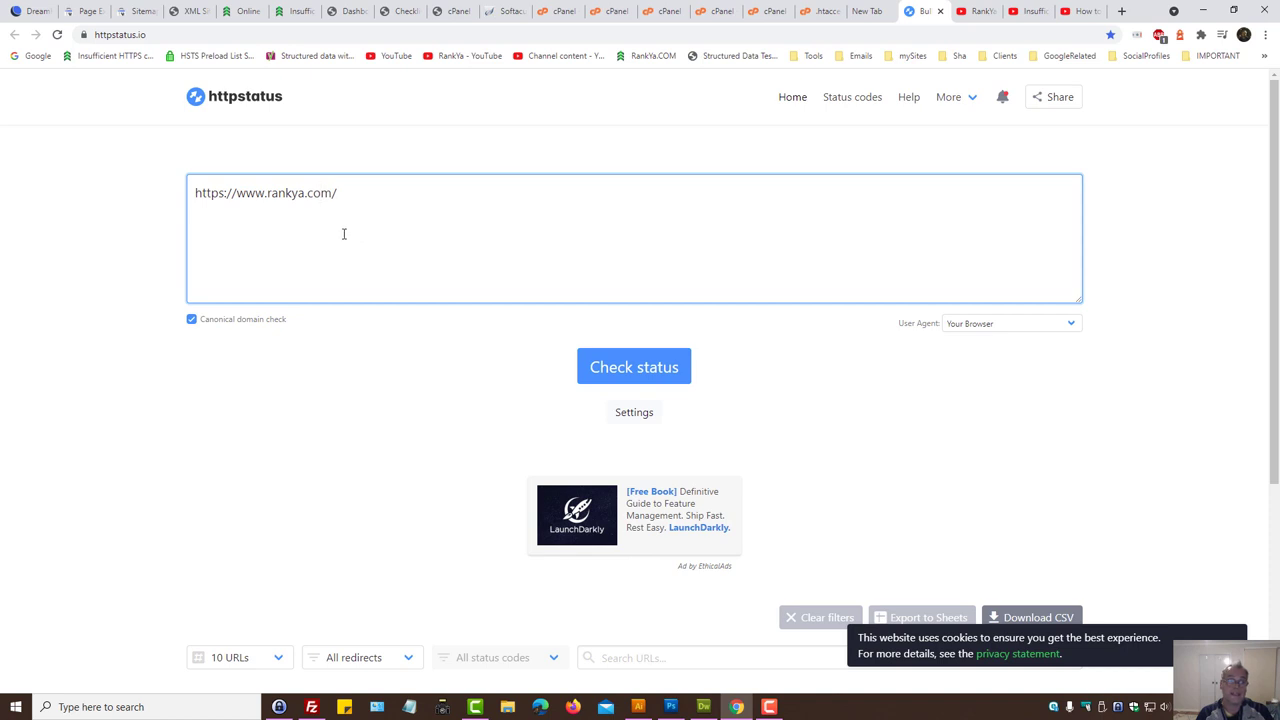
Step: Compare the article's status code with the httpstatus.io redirect results, and show the Server Configuration section of the checklist PDF
{"action": "left_click", "coordinate": [295, 11]}
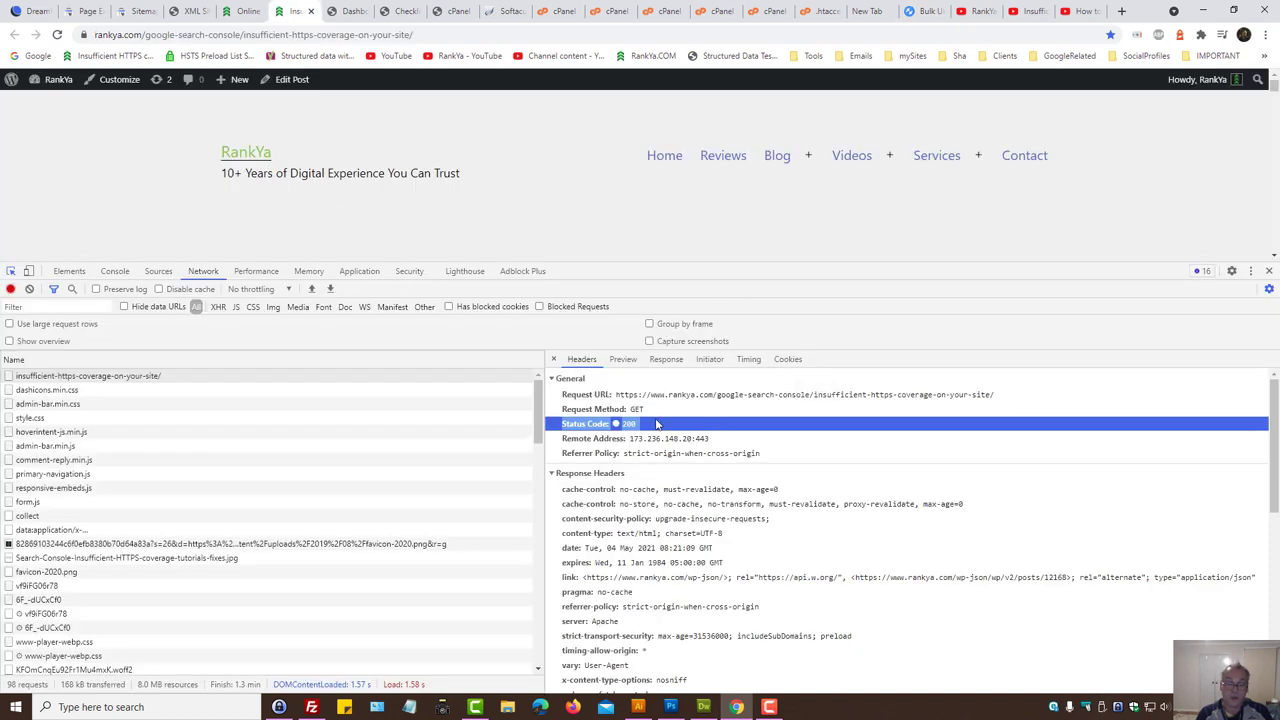
{"action": "left_click", "coordinate": [945, 12]}
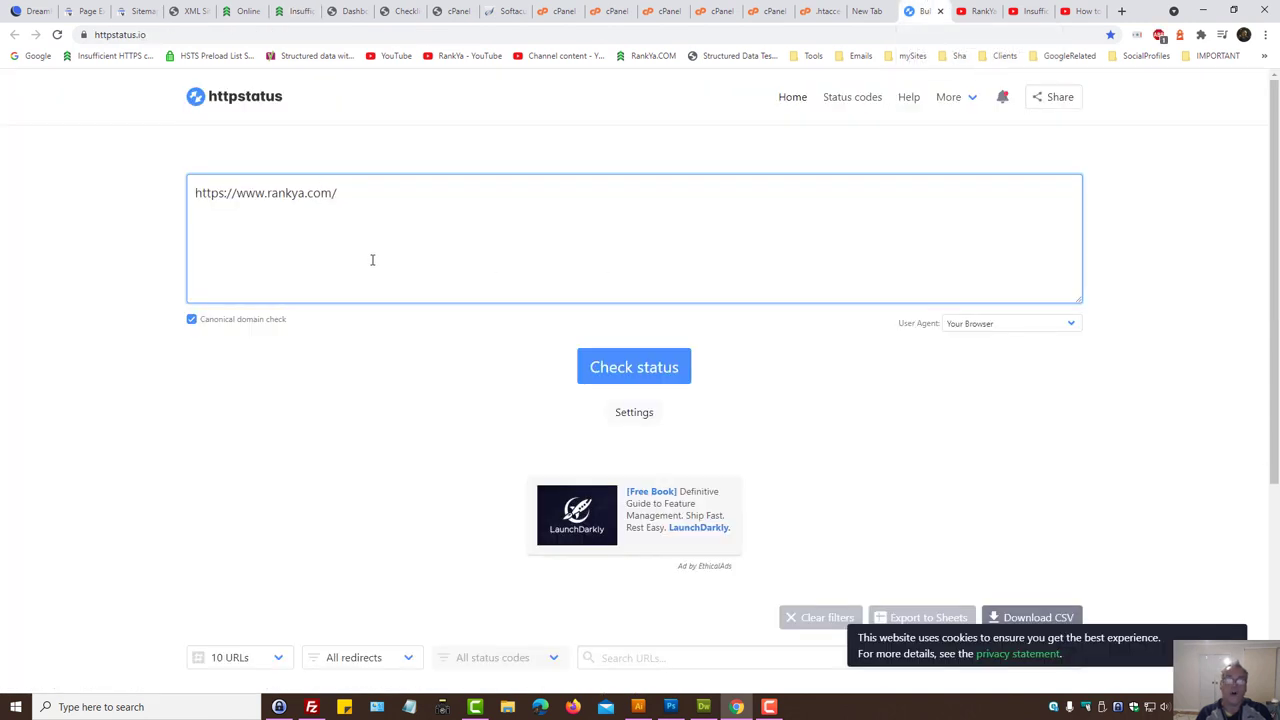
{"action": "scroll", "coordinate": [361, 322], "scroll_direction": "down", "scroll_amount": 2}
{"action": "scroll", "coordinate": [360, 322], "scroll_direction": "down", "scroll_amount": 1}
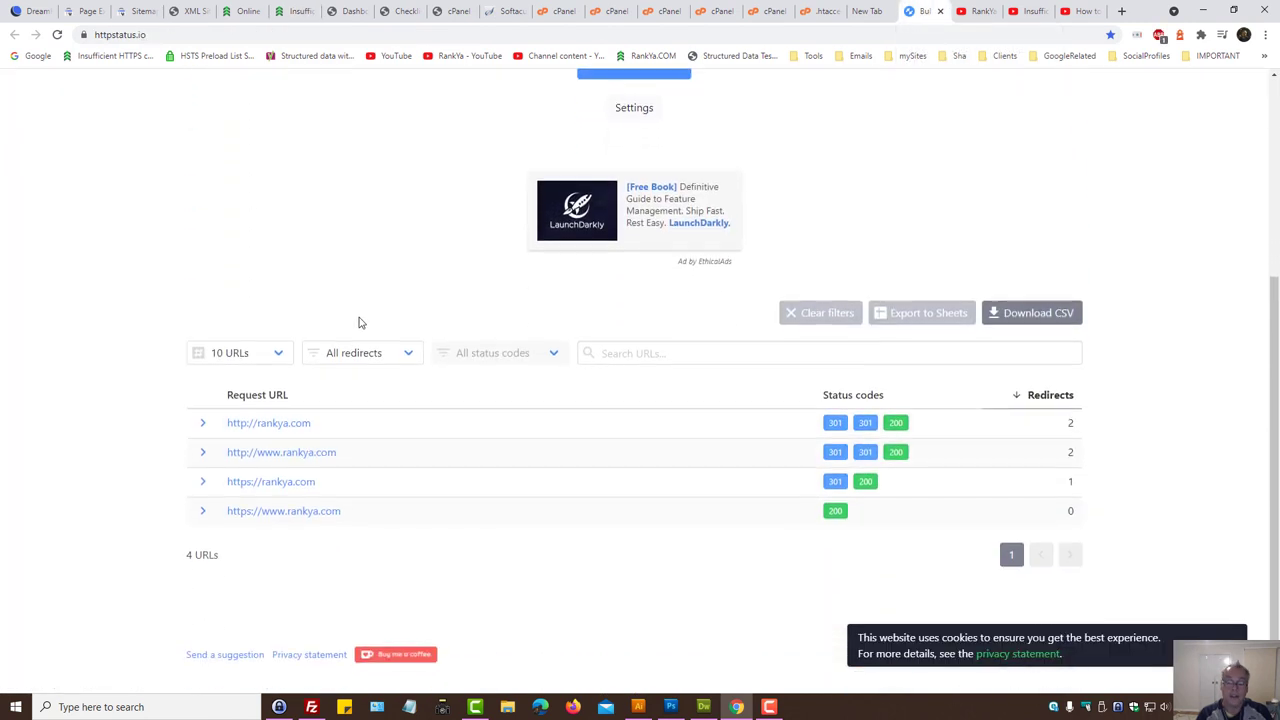
{"action": "scroll", "coordinate": [383, 231], "scroll_direction": "up", "scroll_amount": 3}
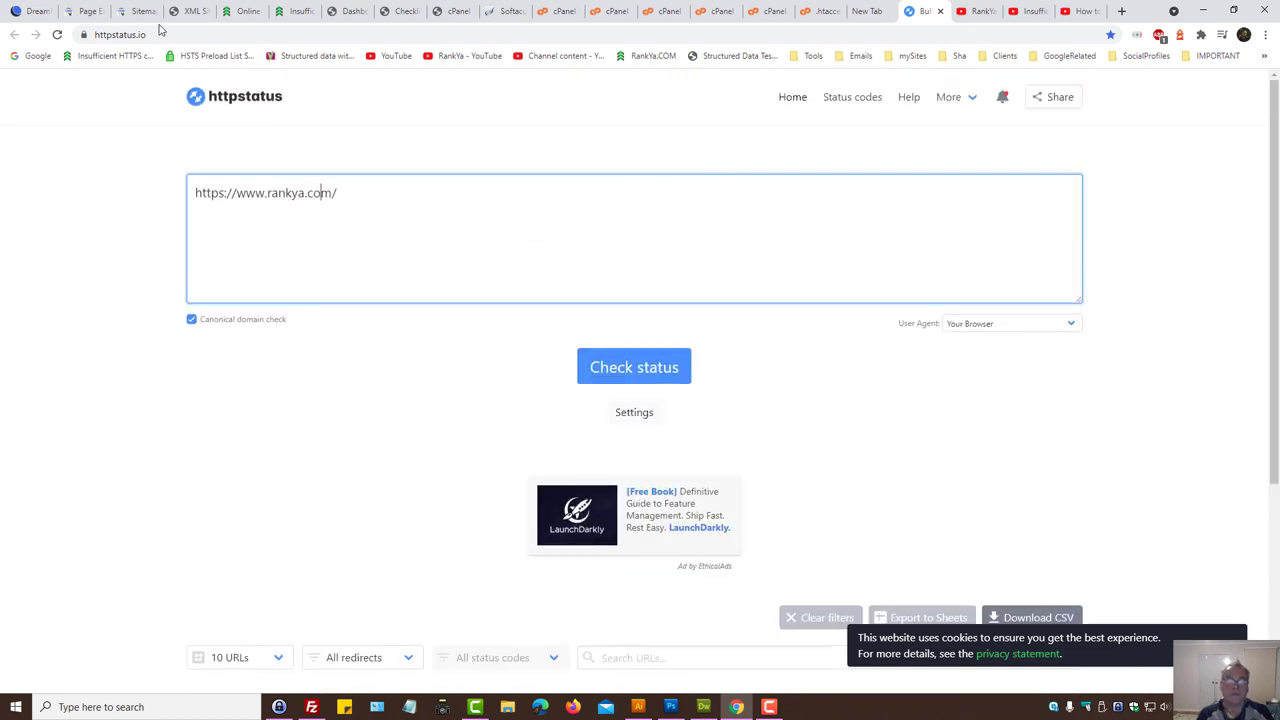
{"action": "left_click", "coordinate": [398, 11]}
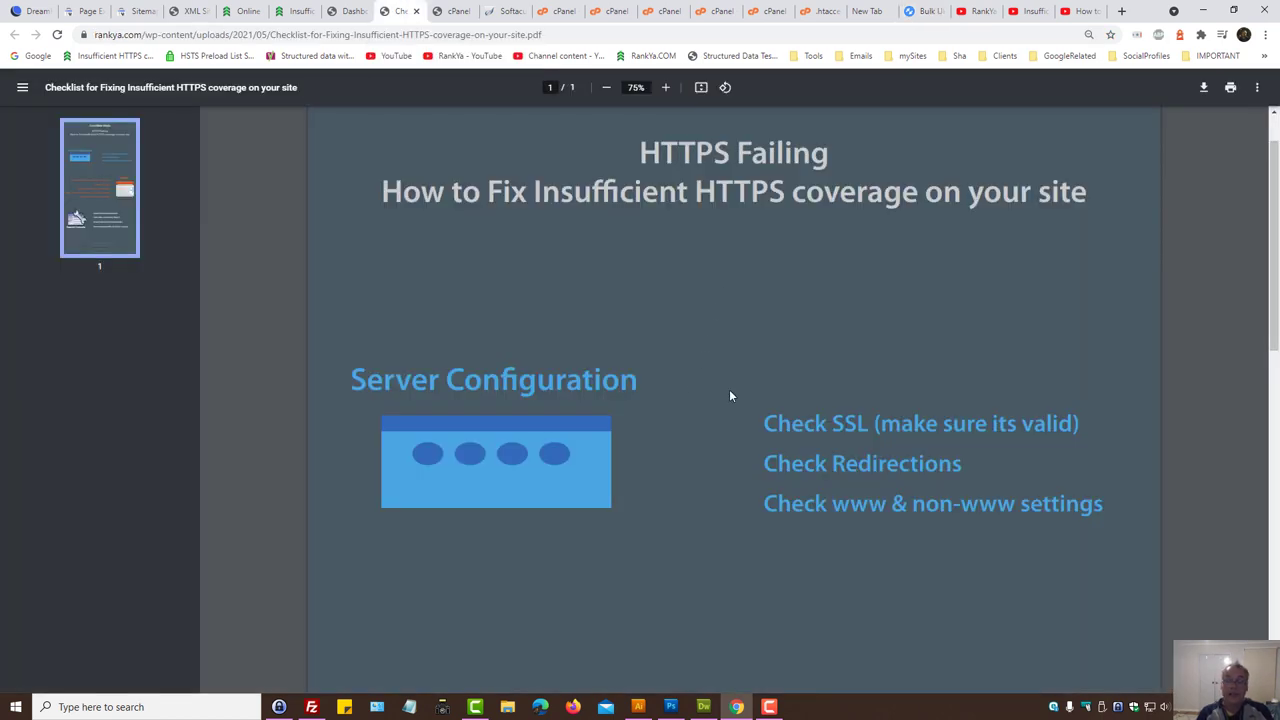
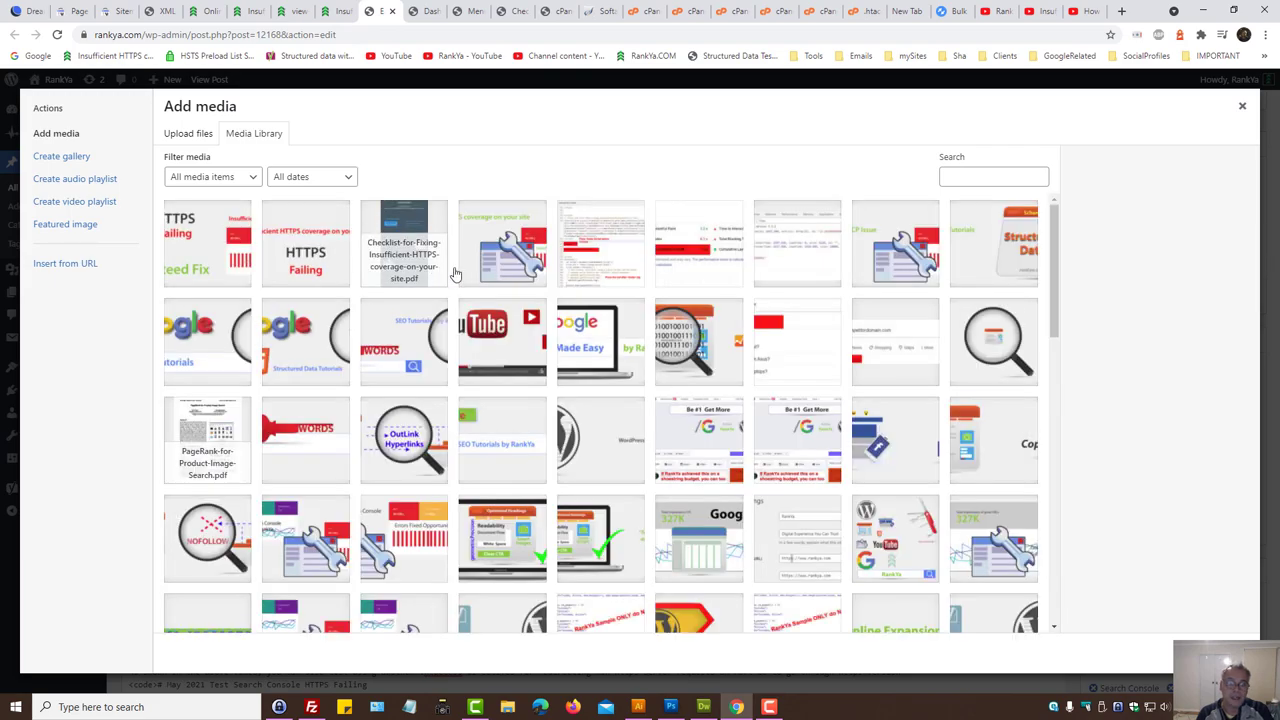
{"action": "left_click", "coordinate": [508, 260]}
{"action": "left_click", "coordinate": [1205, 655]}
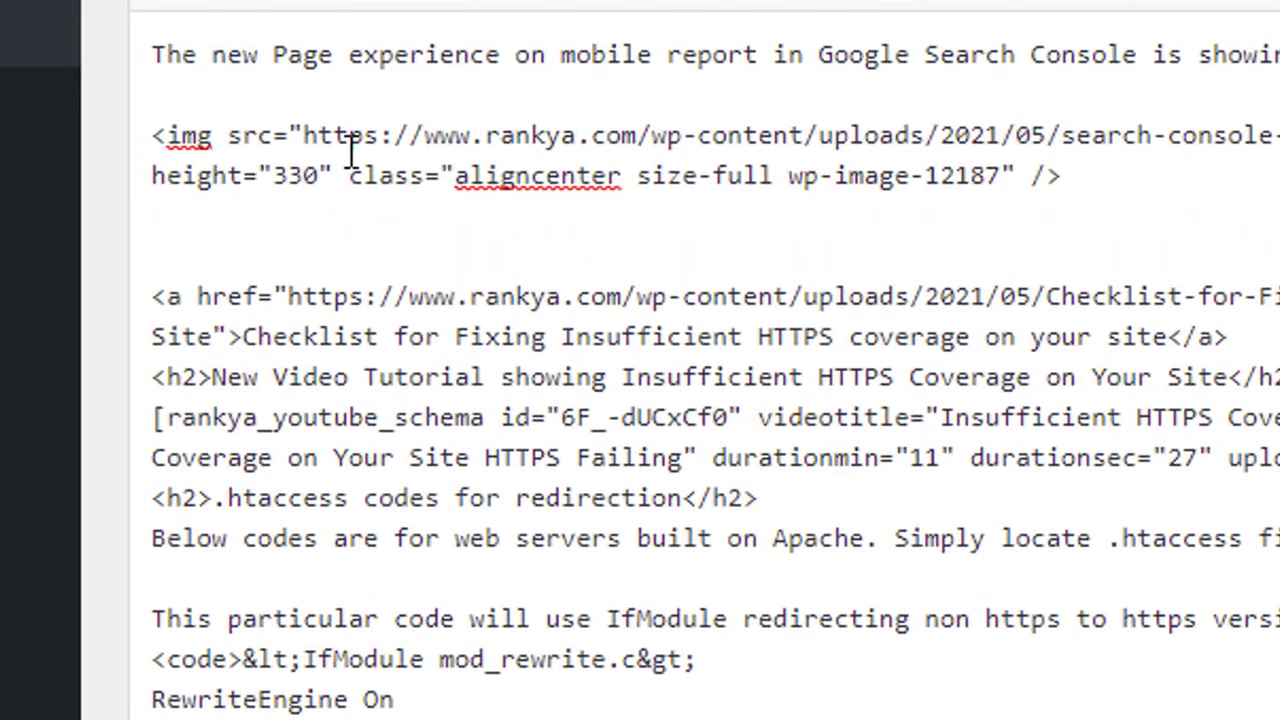
{"action": "left_click_drag", "start_coordinate": [316, 122], "coordinate": [722, 137]}
{"action": "left_click", "coordinate": [334, 175]}
{"action": "left_click_drag", "start_coordinate": [307, 140], "coordinate": [428, 138]}
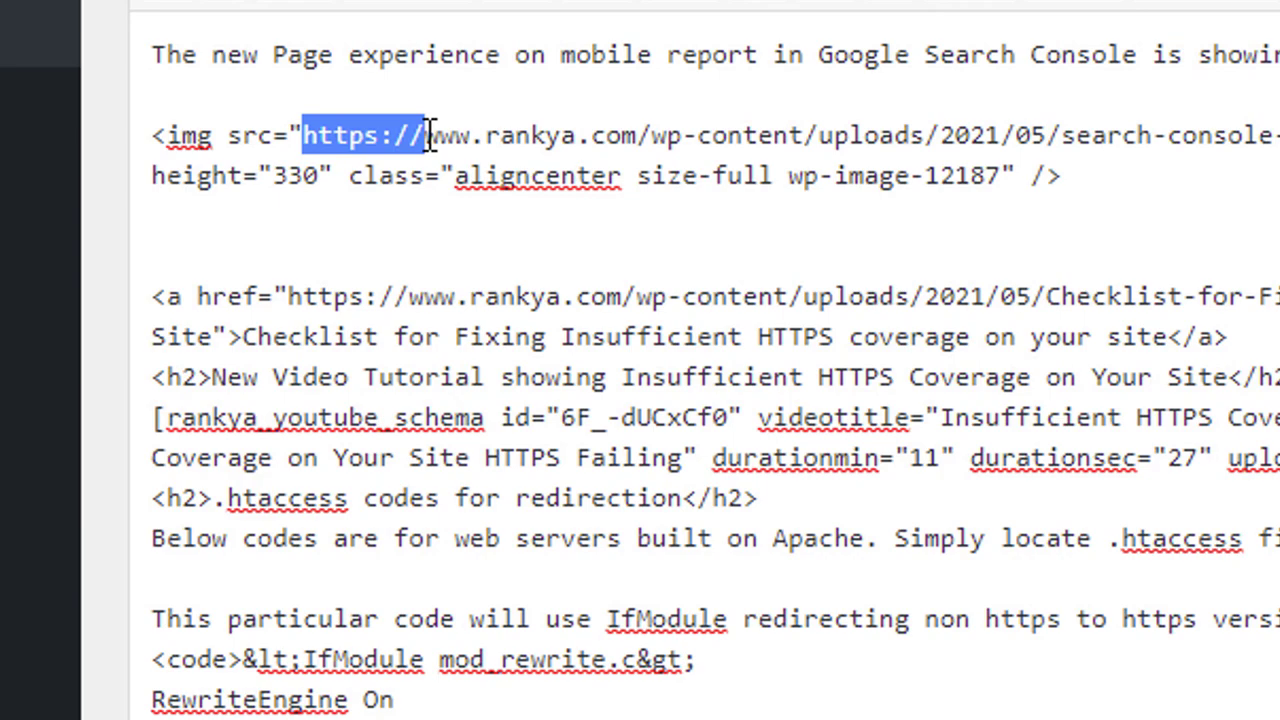
{"action": "left_click", "coordinate": [577, 175]}
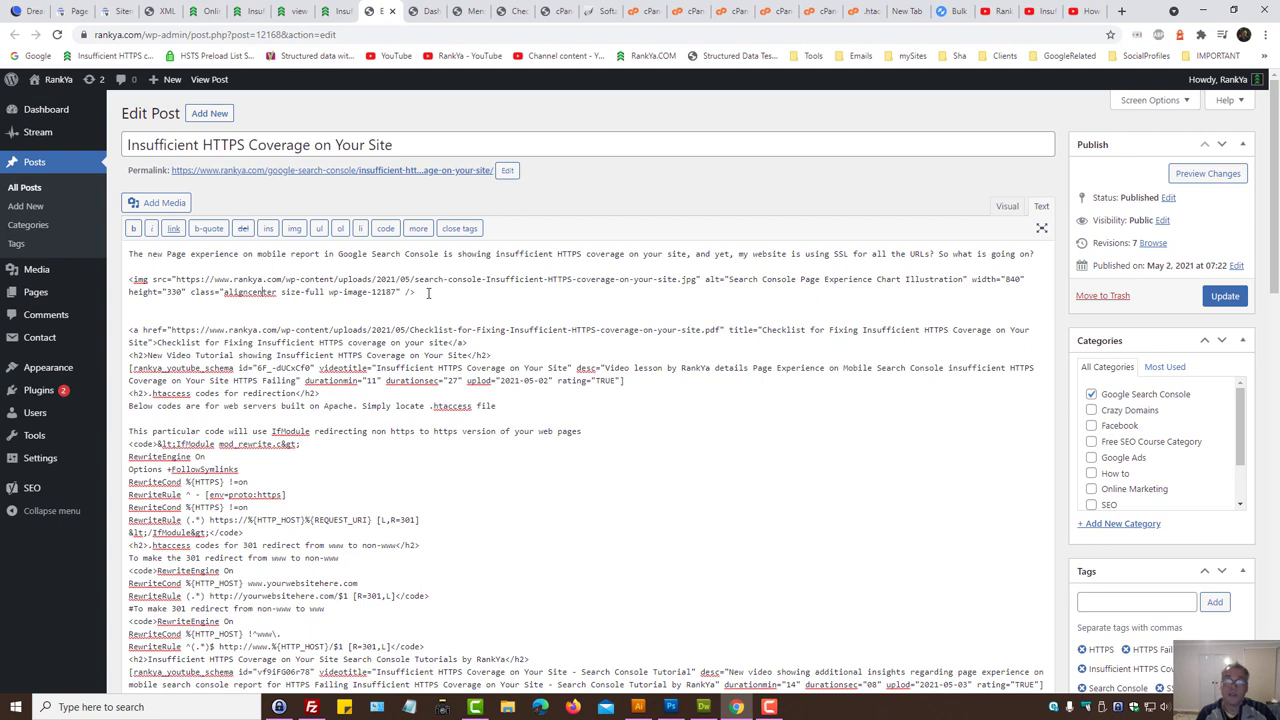
{"action": "left_click_drag", "start_coordinate": [177, 279], "coordinate": [203, 279]}
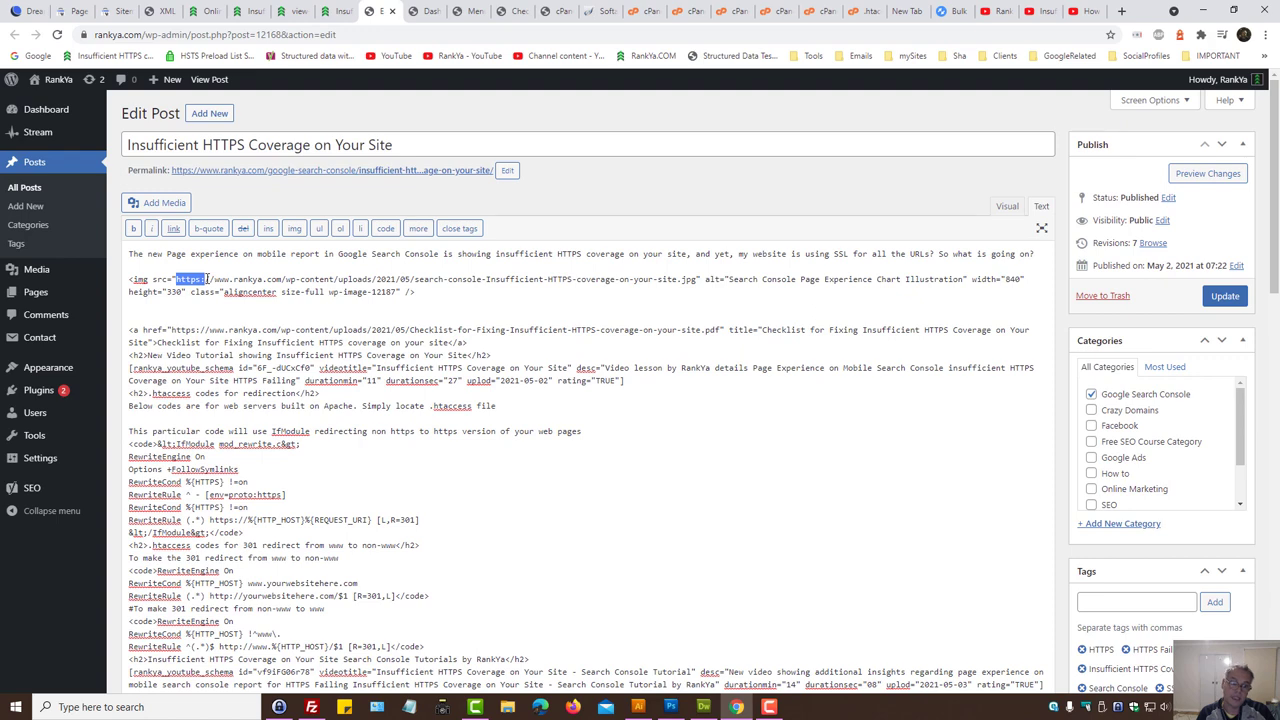
Step: Review the checklist PDF's Website section, focusing on serving content and image links through HTTPS and removing mixed-content issues
{"action": "left_click", "coordinate": [515, 11]}
{"action": "scroll", "coordinate": [793, 527], "scroll_direction": "down", "scroll_amount": 1}
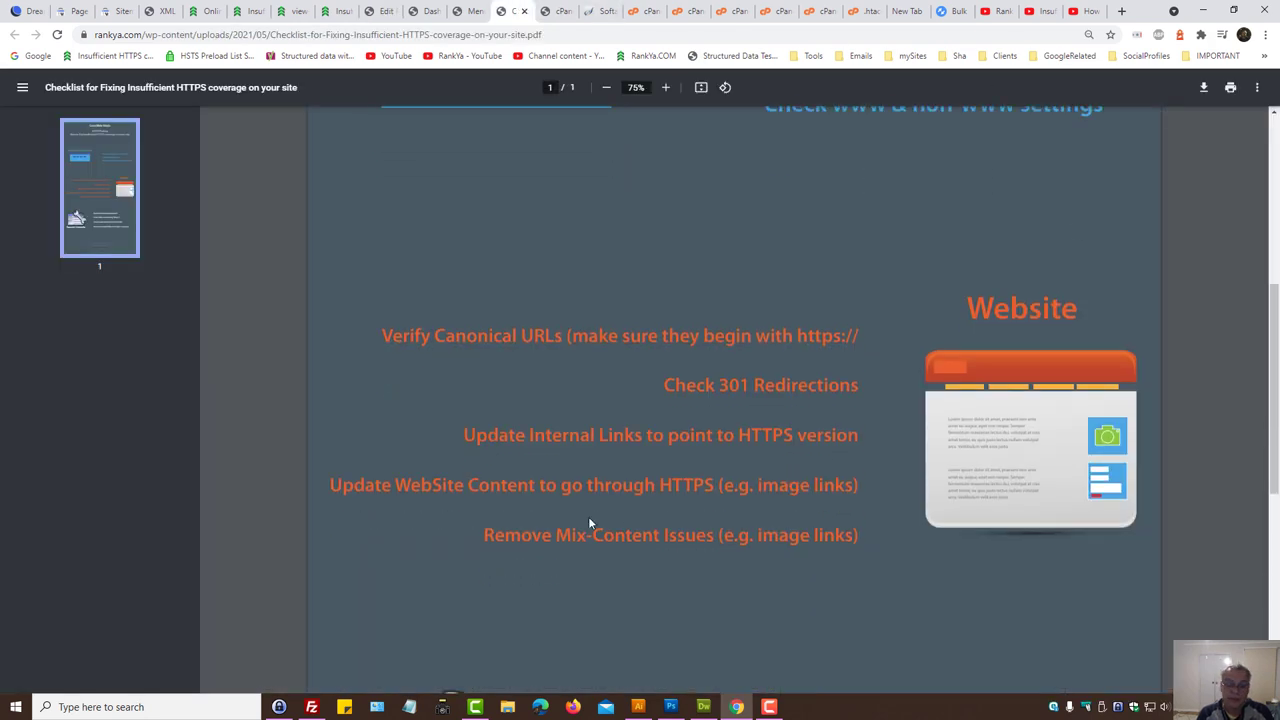
{"action": "left_click_drag", "start_coordinate": [408, 484], "coordinate": [857, 485]}
{"action": "triple_click", "coordinate": [785, 485]}
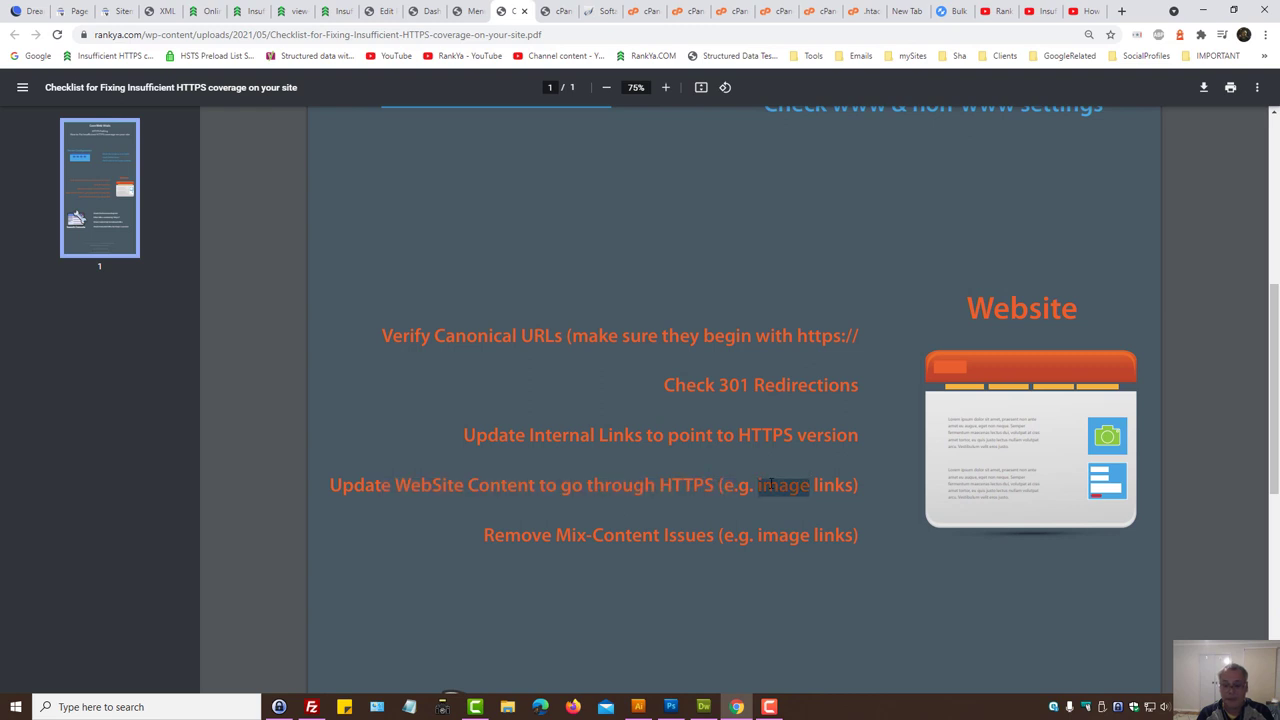
{"action": "left_click_drag", "start_coordinate": [548, 535], "coordinate": [727, 531]}
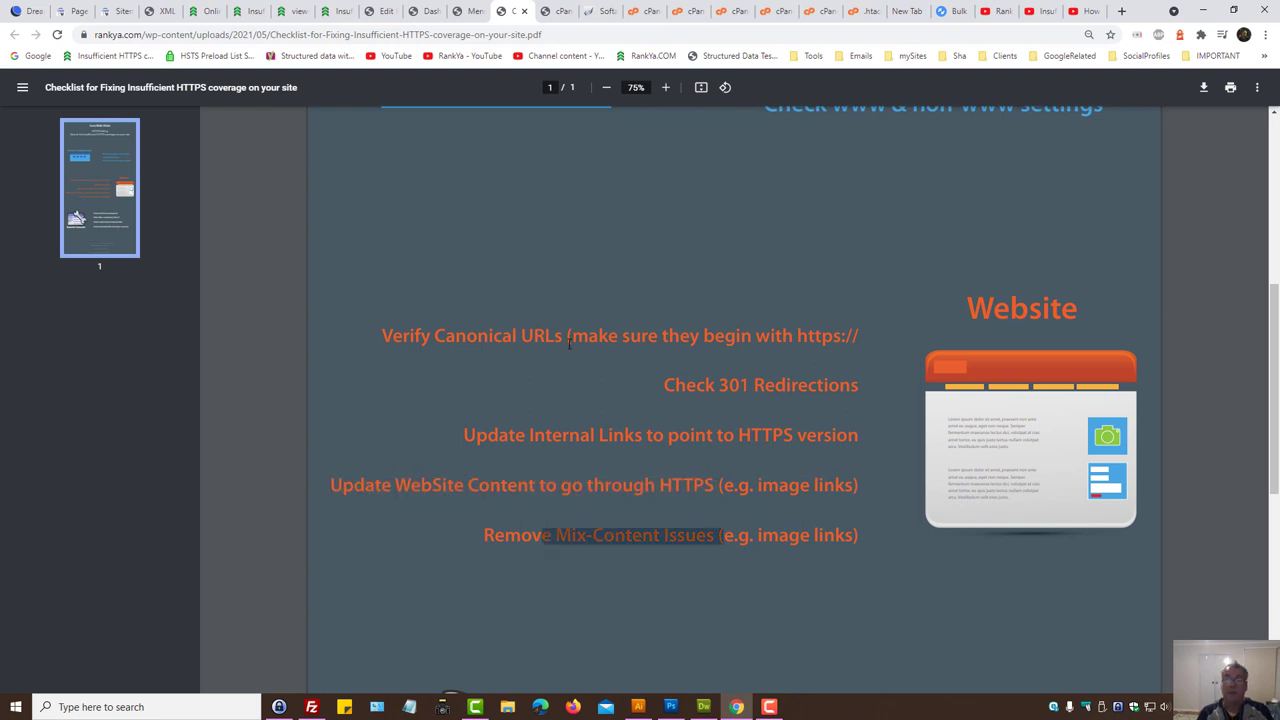
{"action": "left_click", "coordinate": [421, 214]}
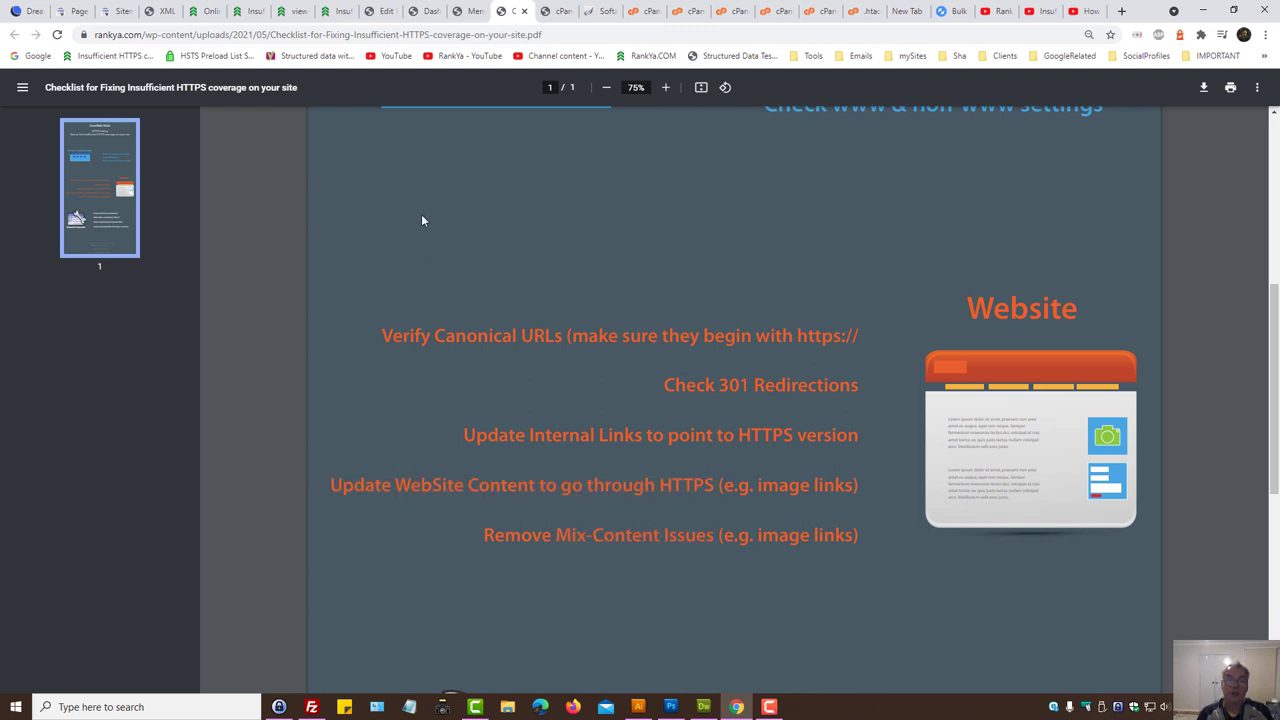
Step: Load the Insufficient HTTPS Coverage article from its rankya.com address without www or a trailing slash, and inspect the address it redirects to
{"action": "left_click", "coordinate": [336, 10]}
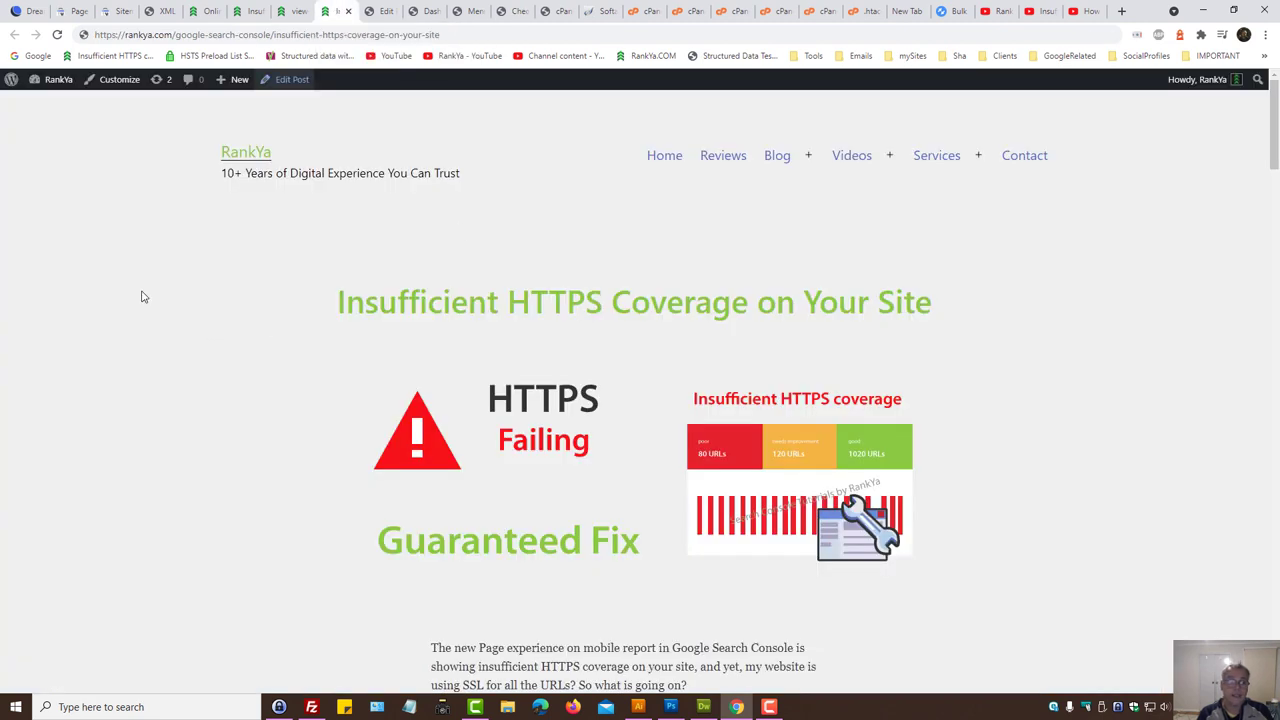
{"action": "left_click", "coordinate": [516, 34]}
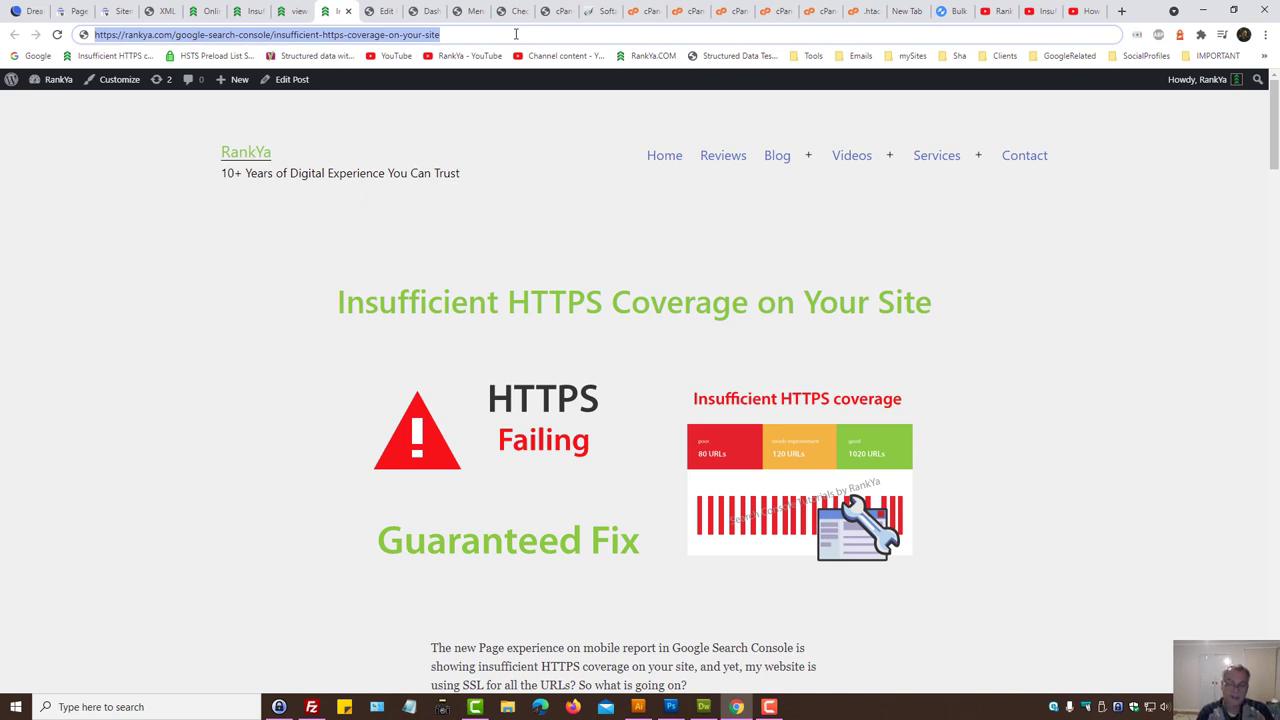
{"action": "left_click", "coordinate": [513, 34]}
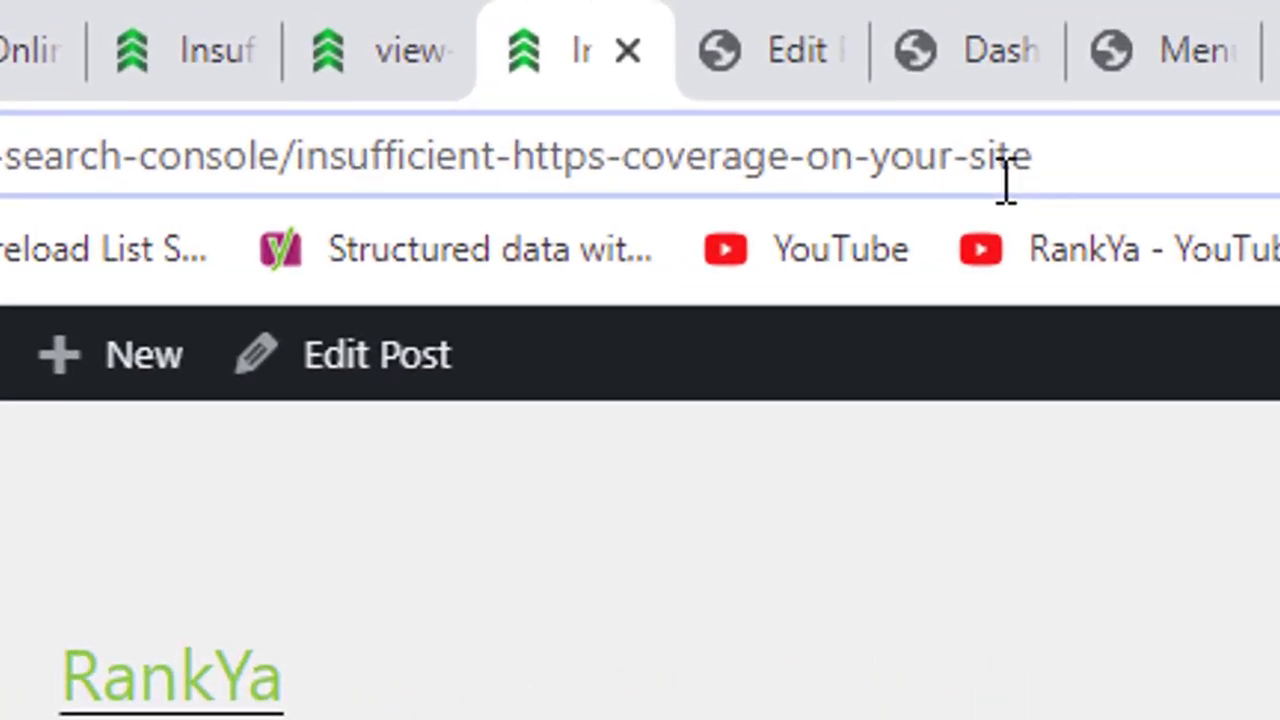
{"action": "left_click_drag", "start_coordinate": [448, 36], "coordinate": [433, 35]}
{"action": "left_click", "coordinate": [1031, 160]}
{"action": "left_click_drag", "start_coordinate": [1077, 160], "coordinate": [1023, 160]}
{"action": "left_click", "coordinate": [1077, 160]}
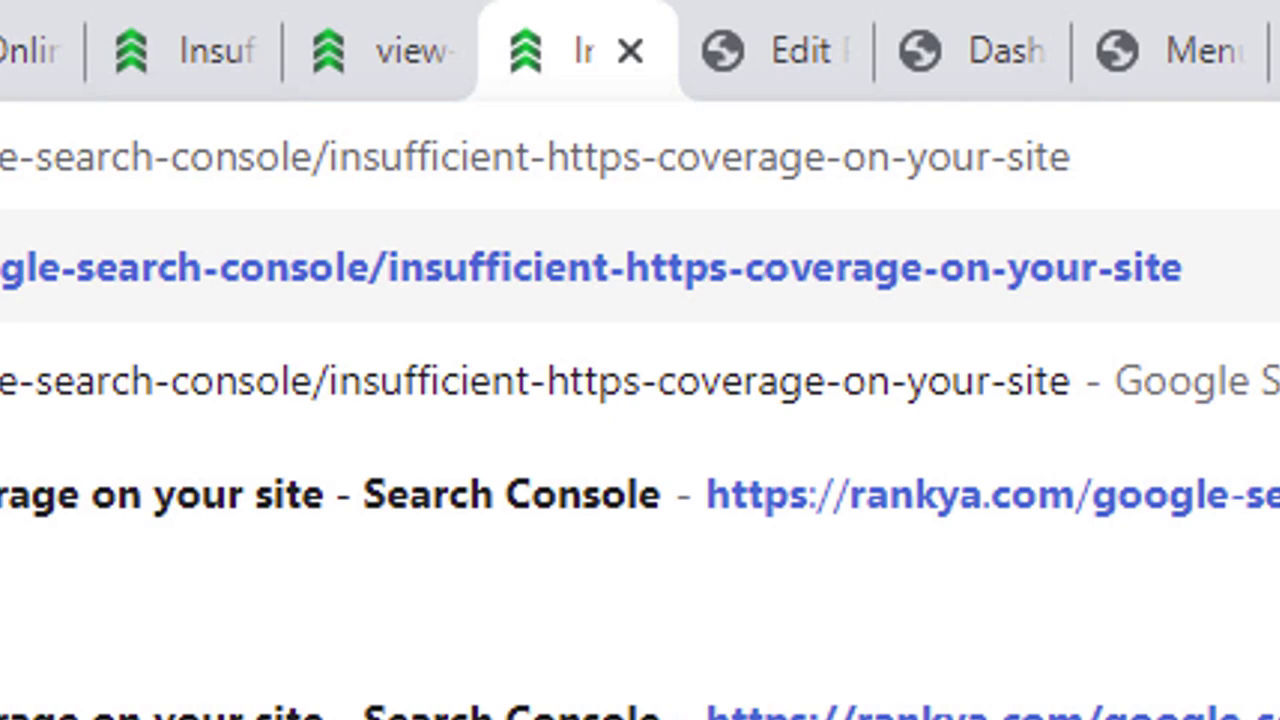
{"action": "key", "text": "Return"}
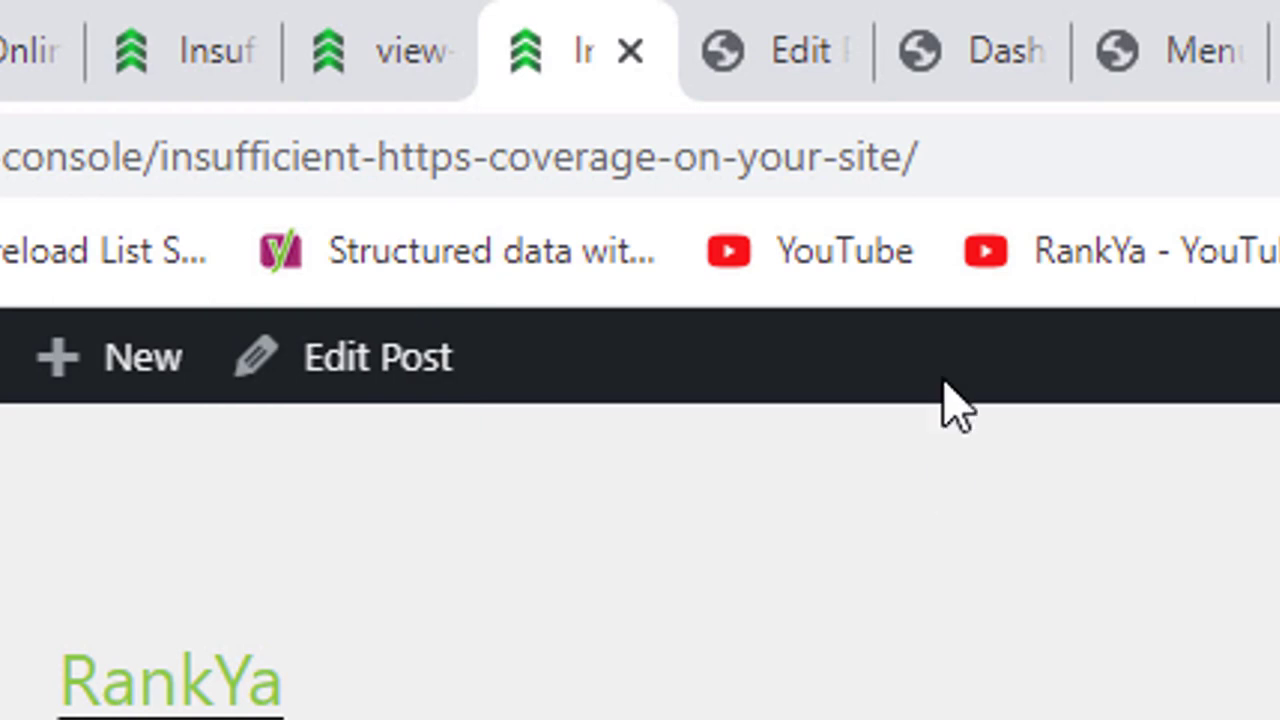
{"action": "left_click_drag", "start_coordinate": [904, 157], "coordinate": [963, 155]}
{"action": "left_click_drag", "start_coordinate": [1040, 155], "coordinate": [1057, 150]}
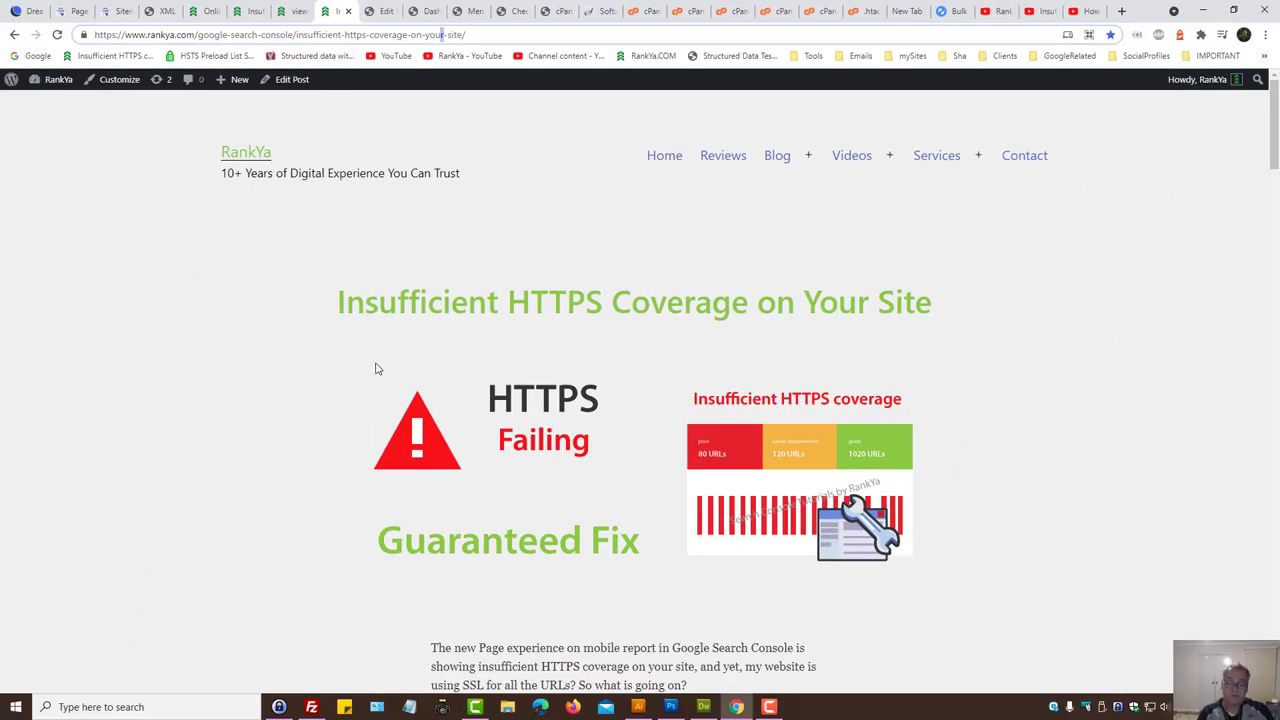
Step: Look over the article's secure-connection indicator, introduction, checklist link and embedded video tutorial
{"action": "scroll", "coordinate": [400, 365], "scroll_direction": "down", "scroll_amount": 1}
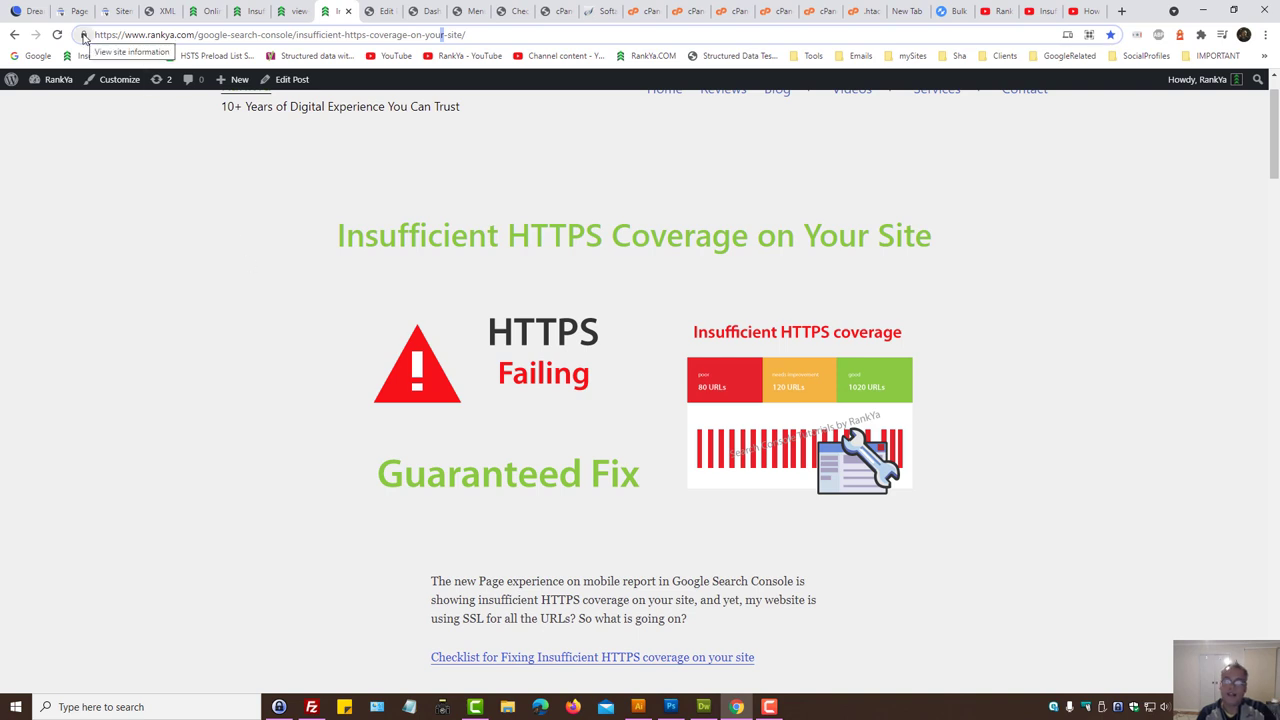
{"action": "scroll", "coordinate": [177, 346], "scroll_direction": "down", "scroll_amount": 2}
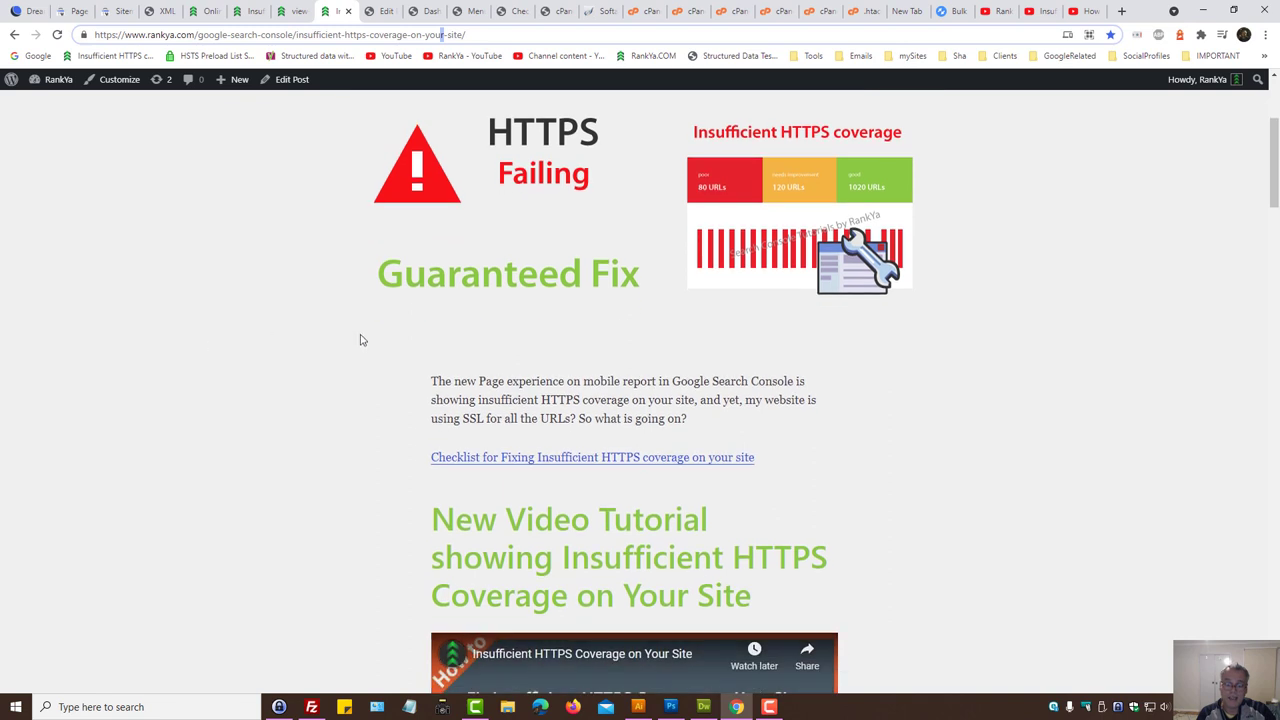
{"action": "scroll", "coordinate": [351, 343], "scroll_direction": "down", "scroll_amount": 1}
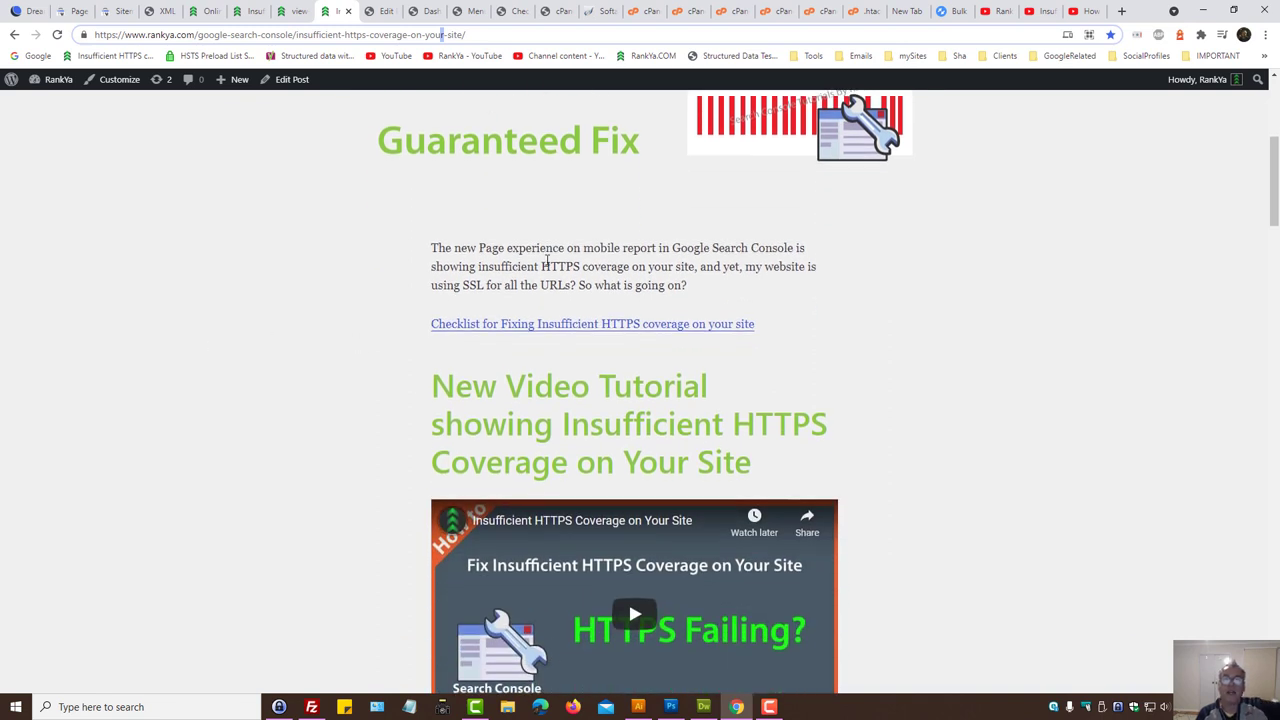
{"action": "scroll", "coordinate": [547, 262], "scroll_direction": "down", "scroll_amount": 1}
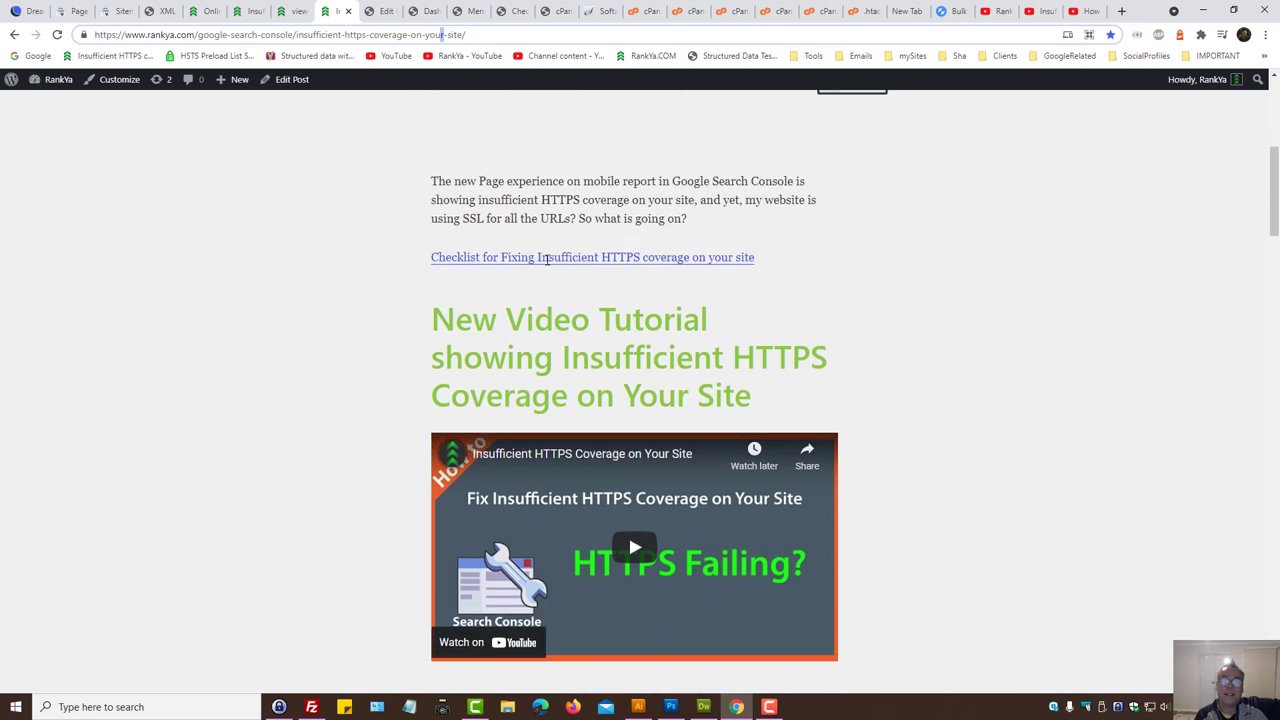
{"action": "scroll", "coordinate": [360, 277], "scroll_direction": "up", "scroll_amount": 2}
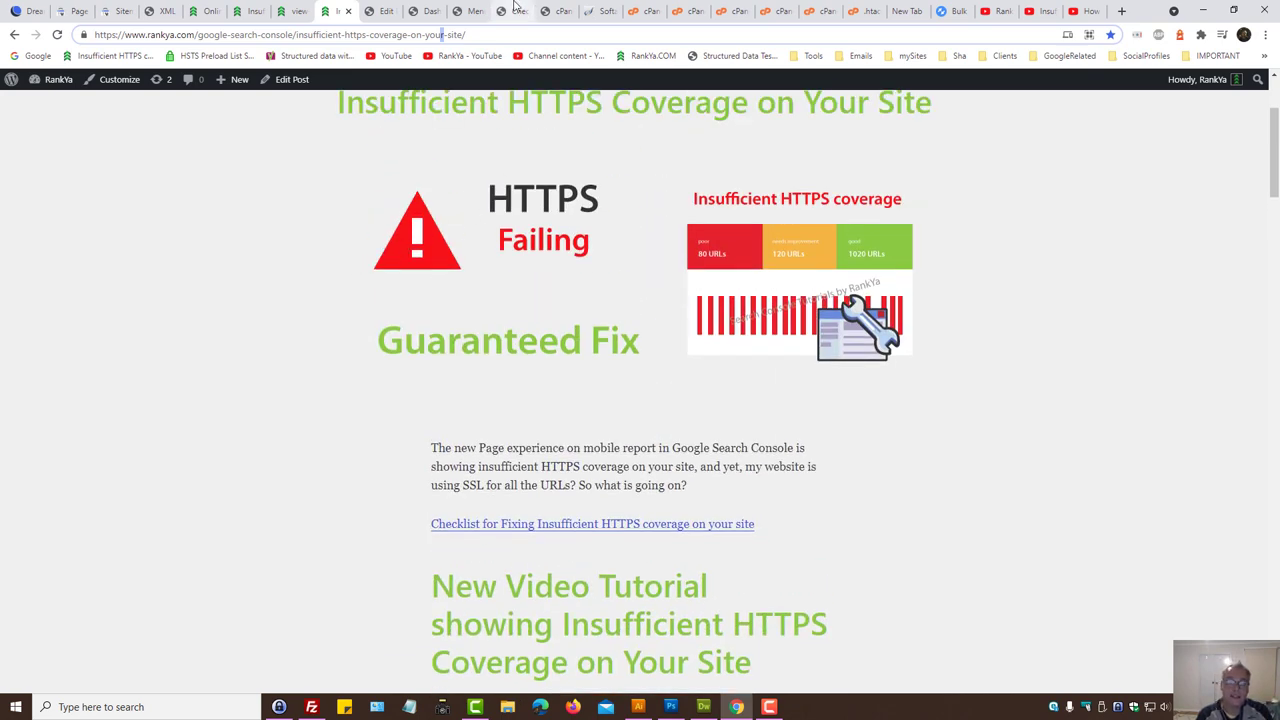
Step: Highlight the checklist PDF's items on updating content to HTTPS and removing mixed content, and look over the article again
{"action": "left_click", "coordinate": [512, 11]}
{"action": "left_click_drag", "start_coordinate": [379, 481], "coordinate": [842, 478]}
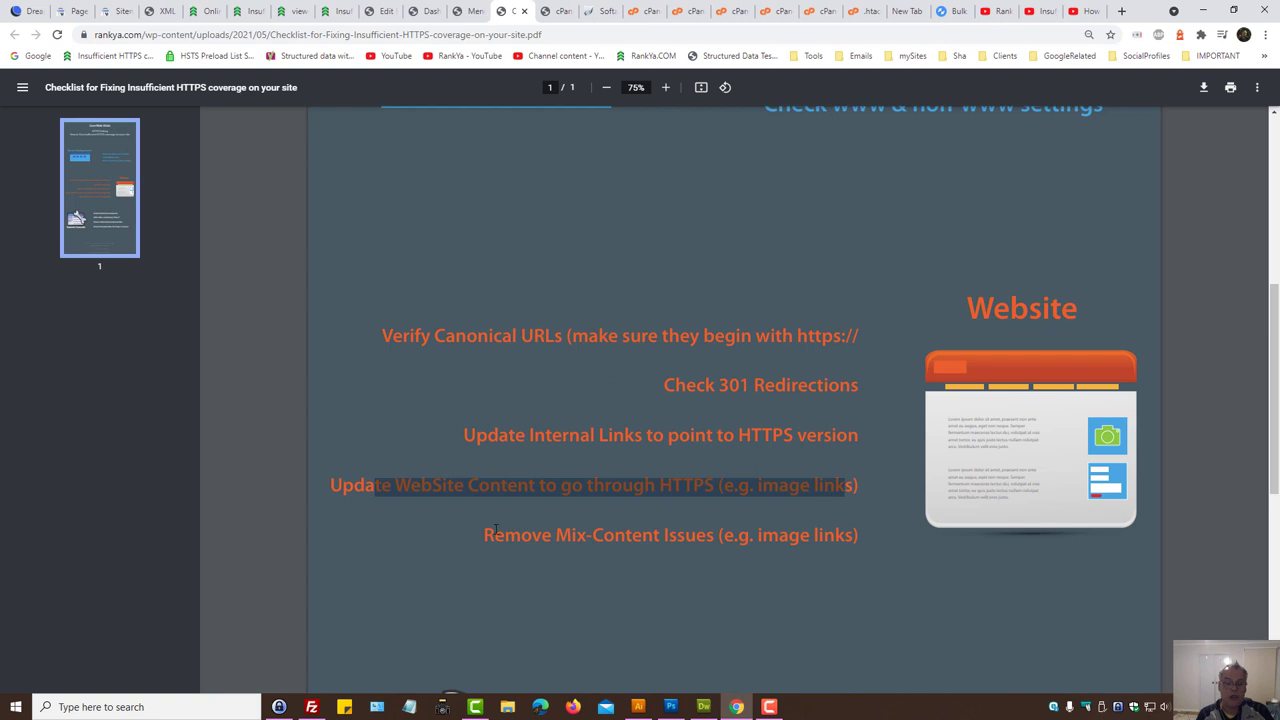
{"action": "left_click_drag", "start_coordinate": [487, 538], "coordinate": [706, 531]}
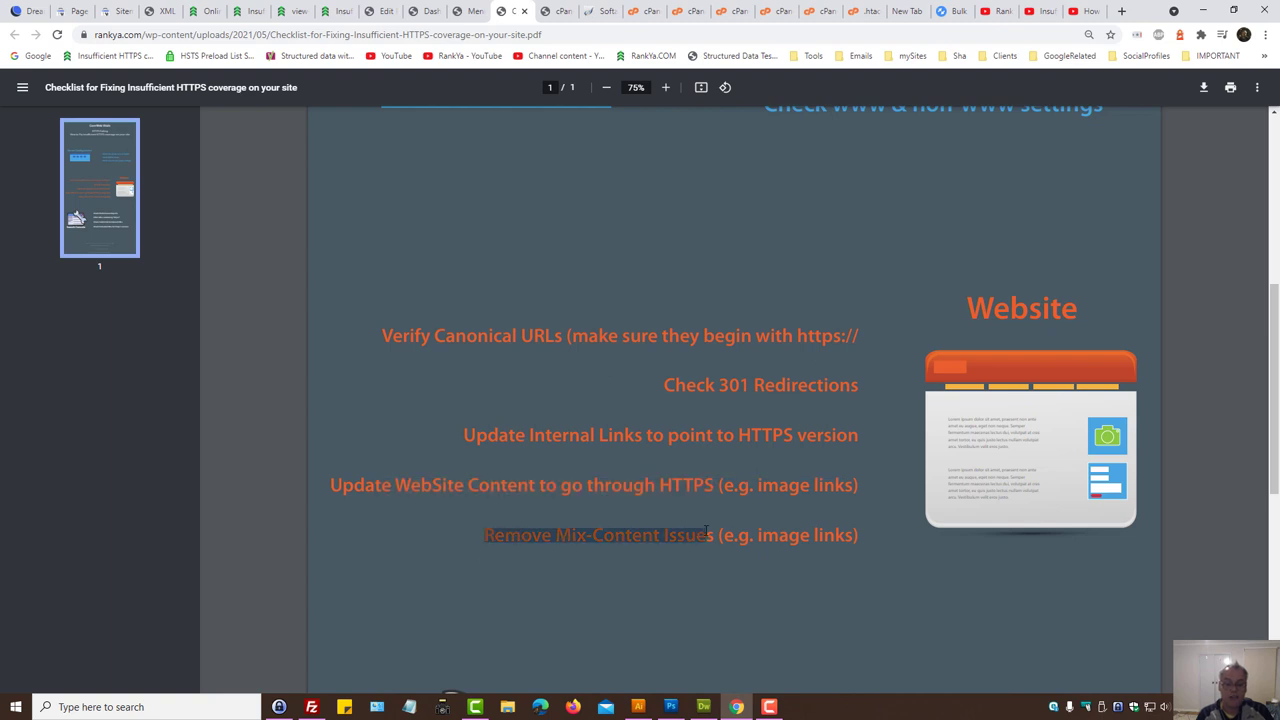
{"action": "left_click", "coordinate": [335, 10]}
{"action": "scroll", "coordinate": [286, 314], "scroll_direction": "down", "scroll_amount": 3}
{"action": "scroll", "coordinate": [286, 314], "scroll_direction": "up", "scroll_amount": 5}
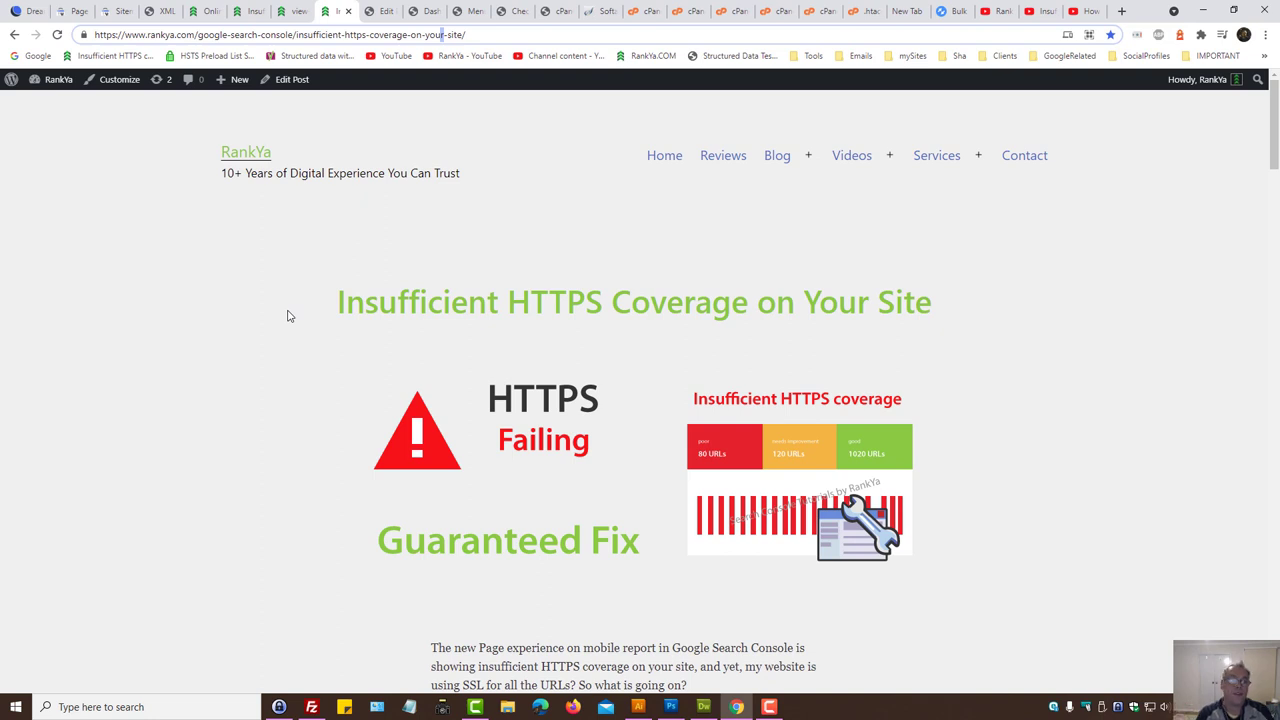
Step: Compare Search Console's Page experience report with the Website checklist, highlighting the HTTPS coverage warning
{"action": "left_click", "coordinate": [72, 11]}
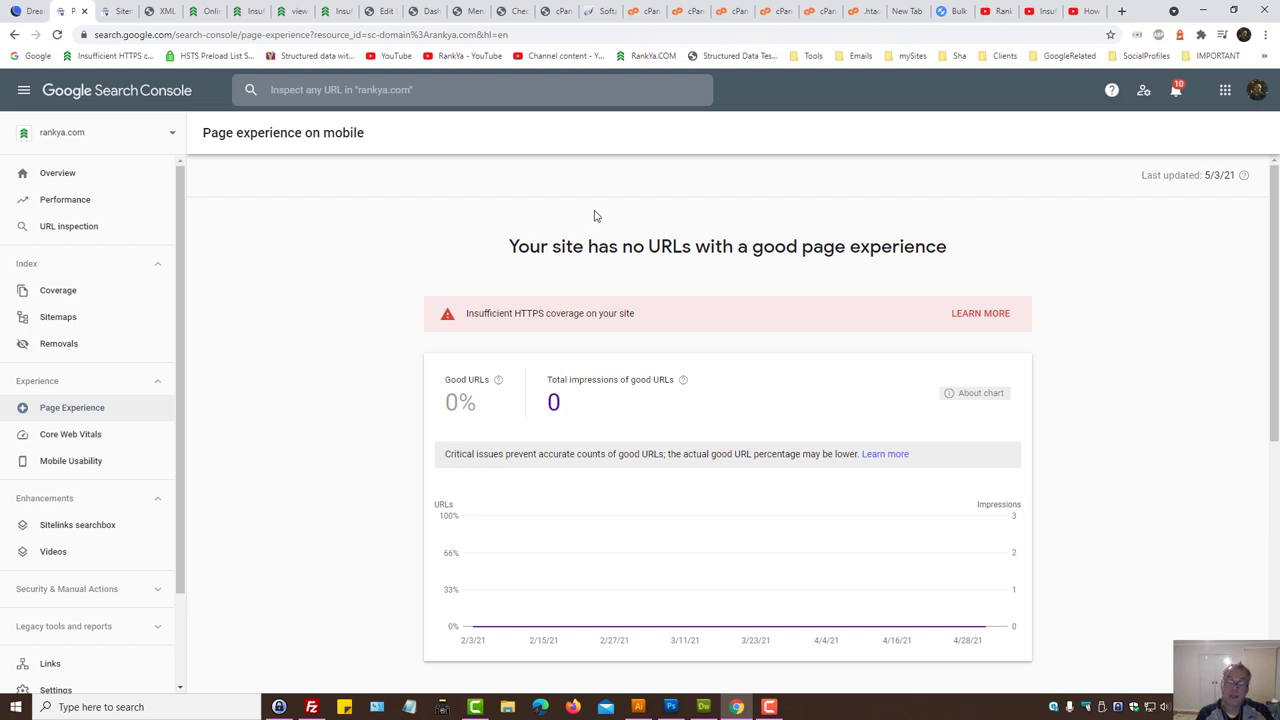
{"action": "left_click", "coordinate": [512, 11]}
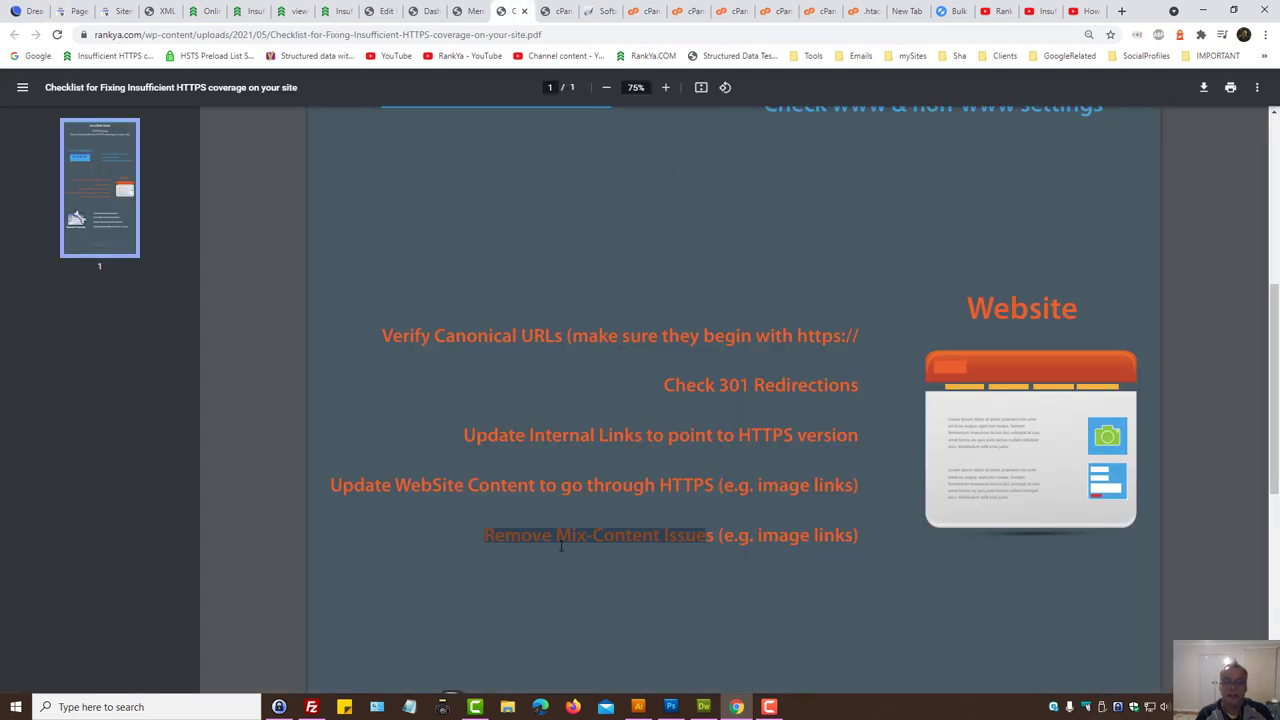
{"action": "left_click", "coordinate": [451, 537]}
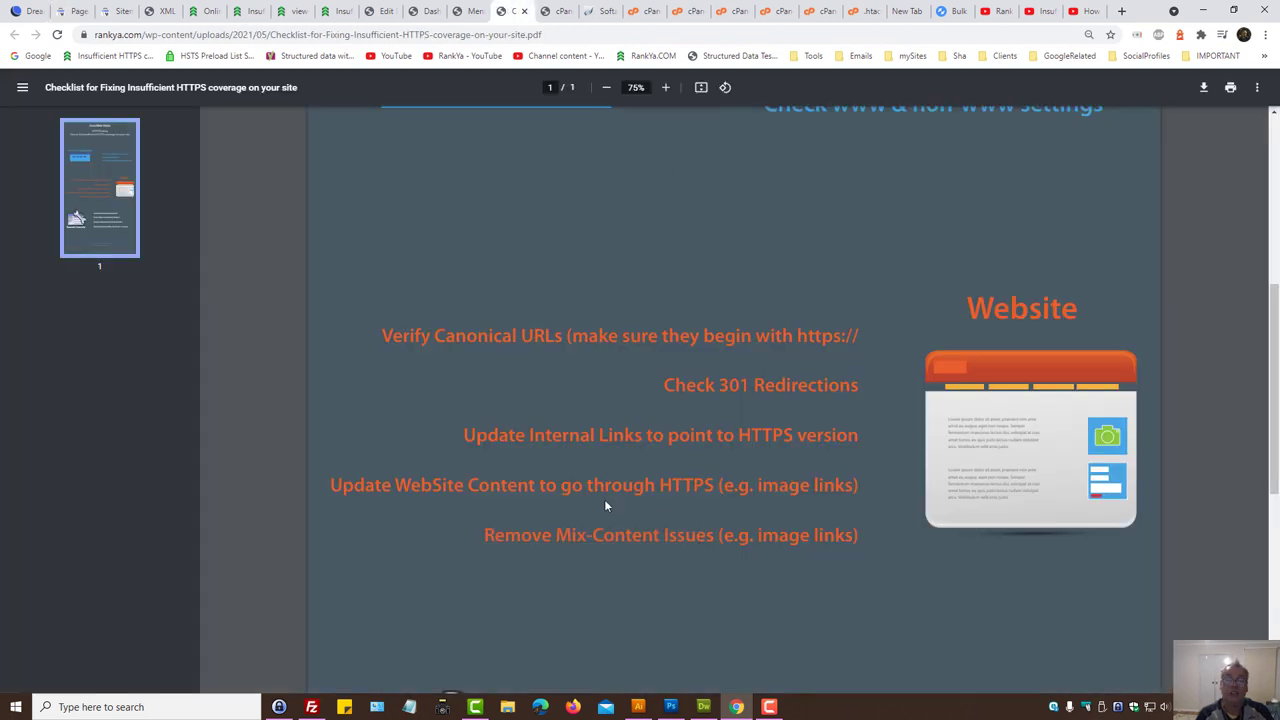
{"action": "left_click", "coordinate": [70, 11]}
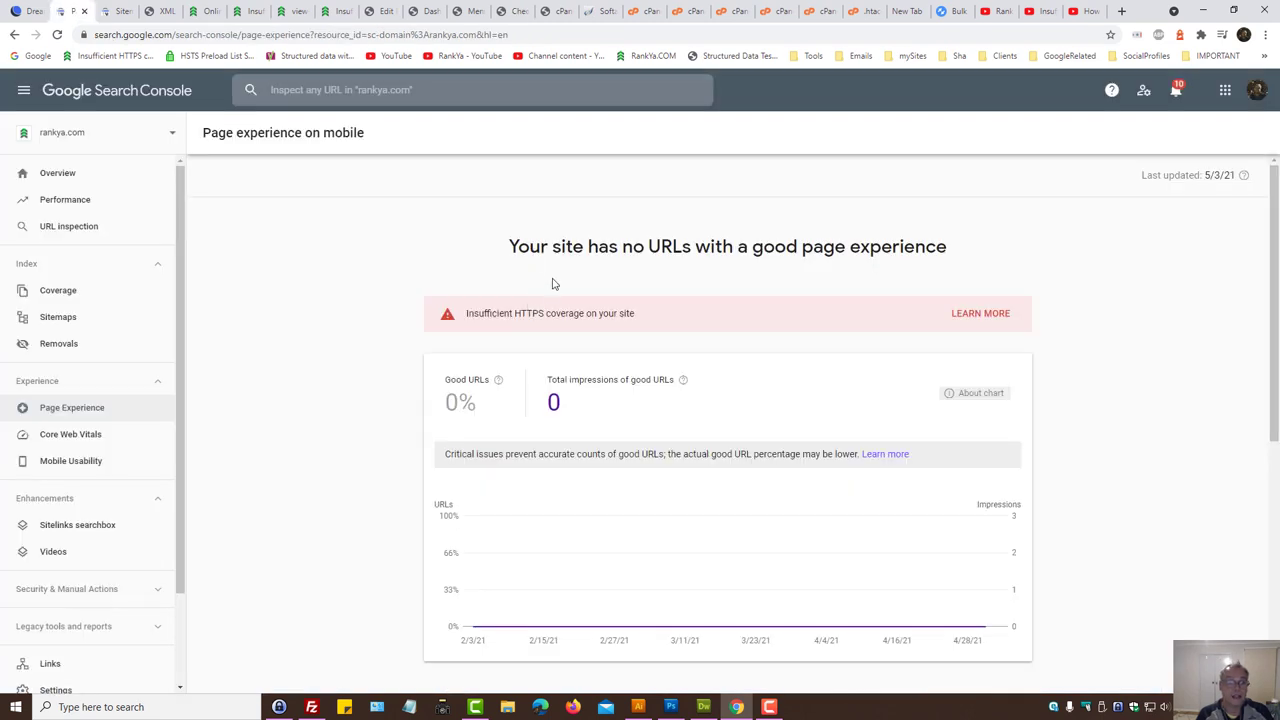
{"action": "left_click_drag", "start_coordinate": [546, 313], "coordinate": [637, 314]}
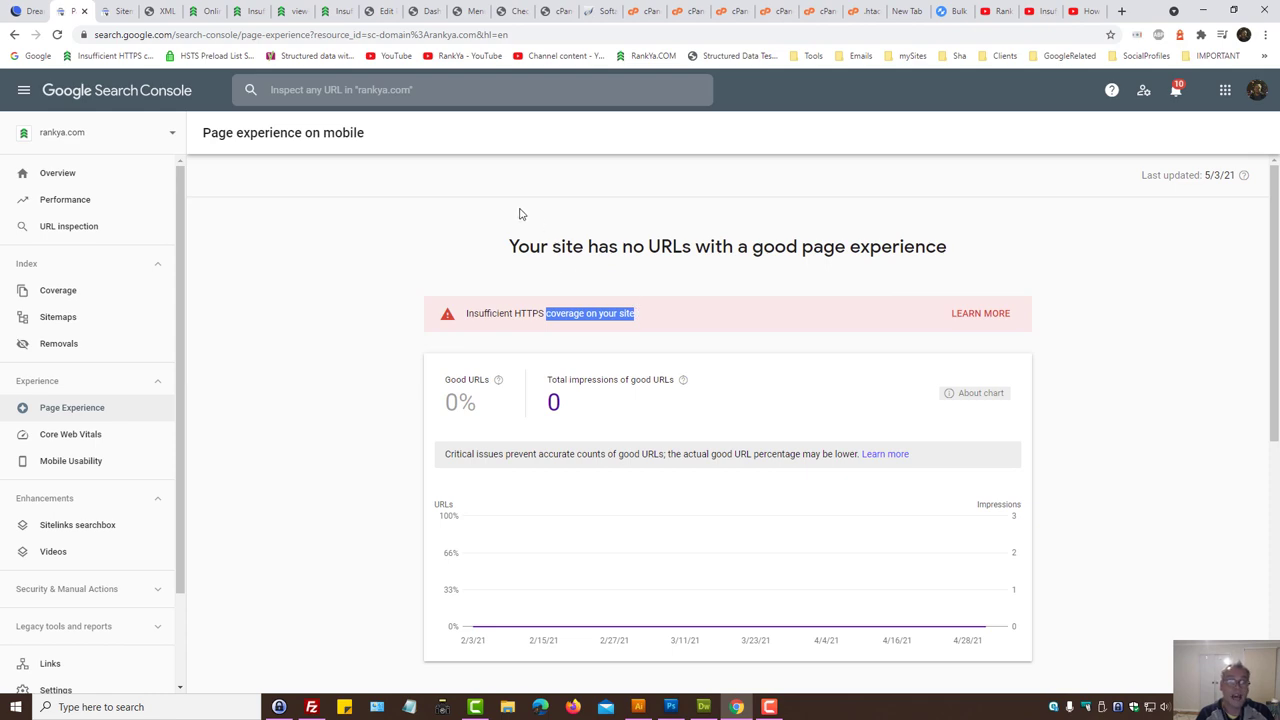
Step: Review Check Performance Reports in the PDF's Search Console section, show the earlier YouTube tutorial, and return to the Page experience report
{"action": "left_click", "coordinate": [512, 11]}
{"action": "scroll", "coordinate": [720, 315], "scroll_direction": "down", "scroll_amount": 4}
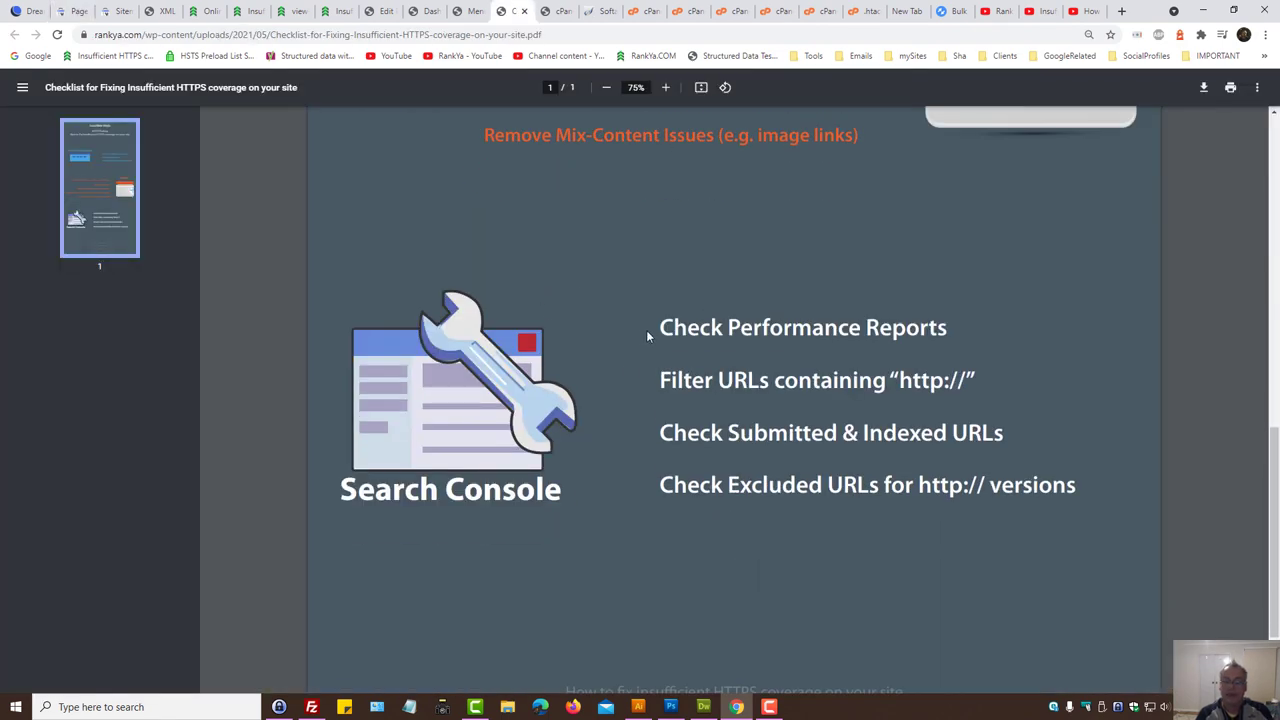
{"action": "triple_click", "coordinate": [745, 325]}
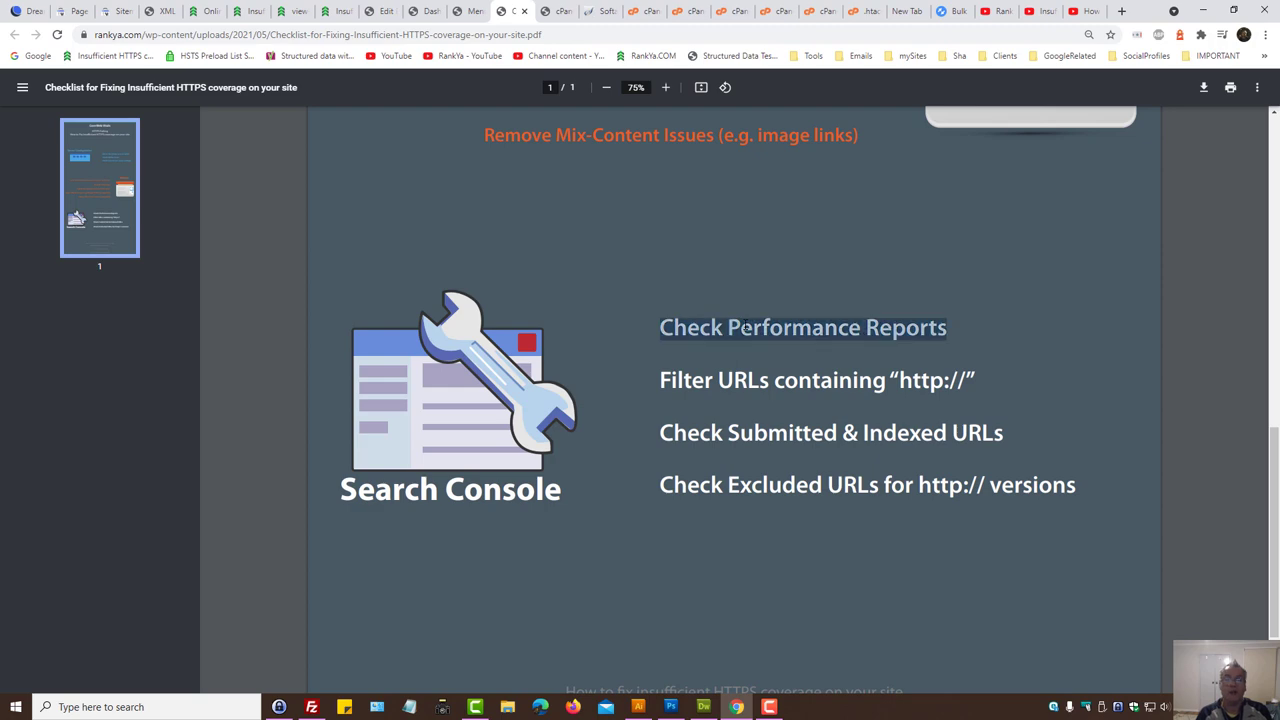
{"action": "left_click", "coordinate": [530, 282]}
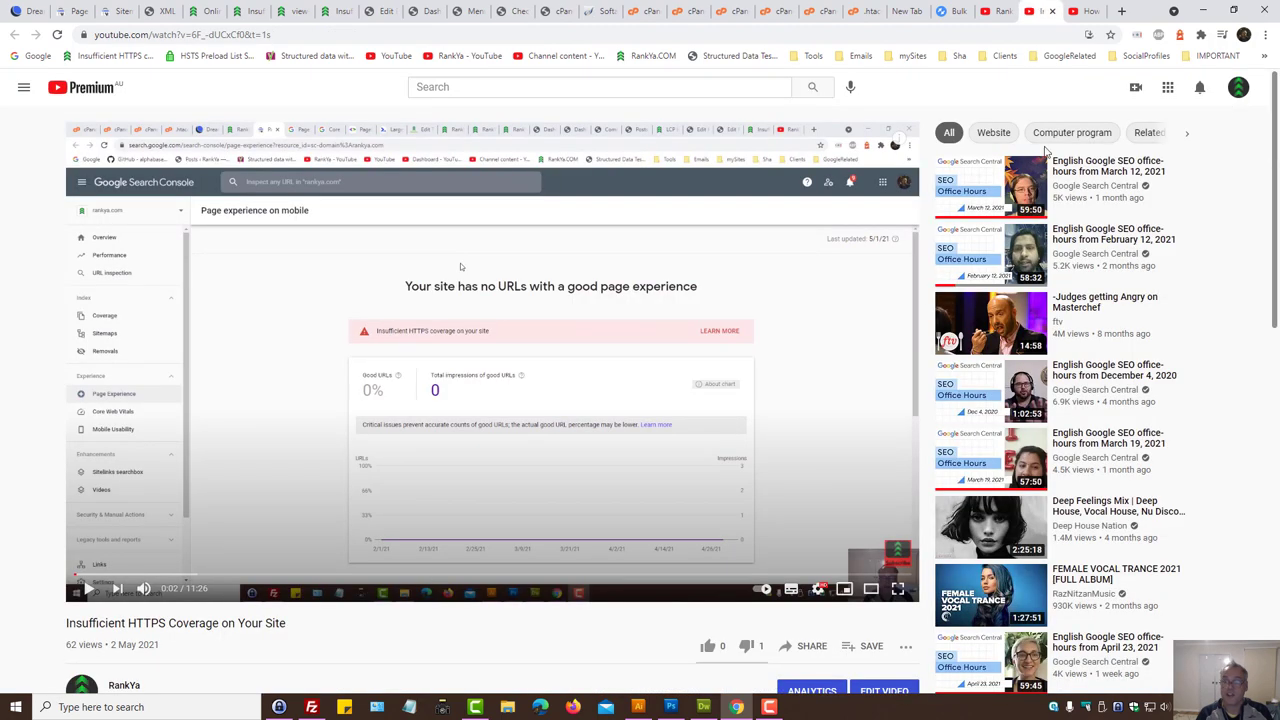
{"action": "left_click", "coordinate": [1040, 11]}
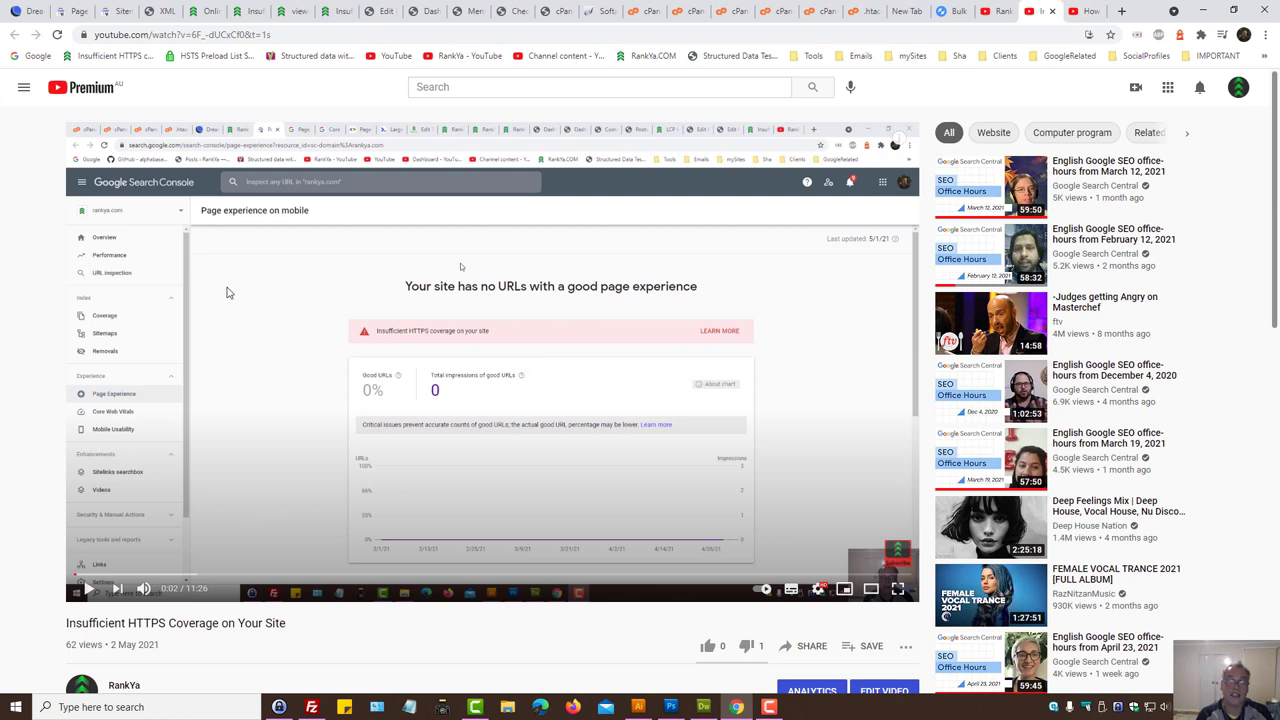
{"action": "left_click", "coordinate": [72, 8]}
{"action": "left_click", "coordinate": [391, 189]}
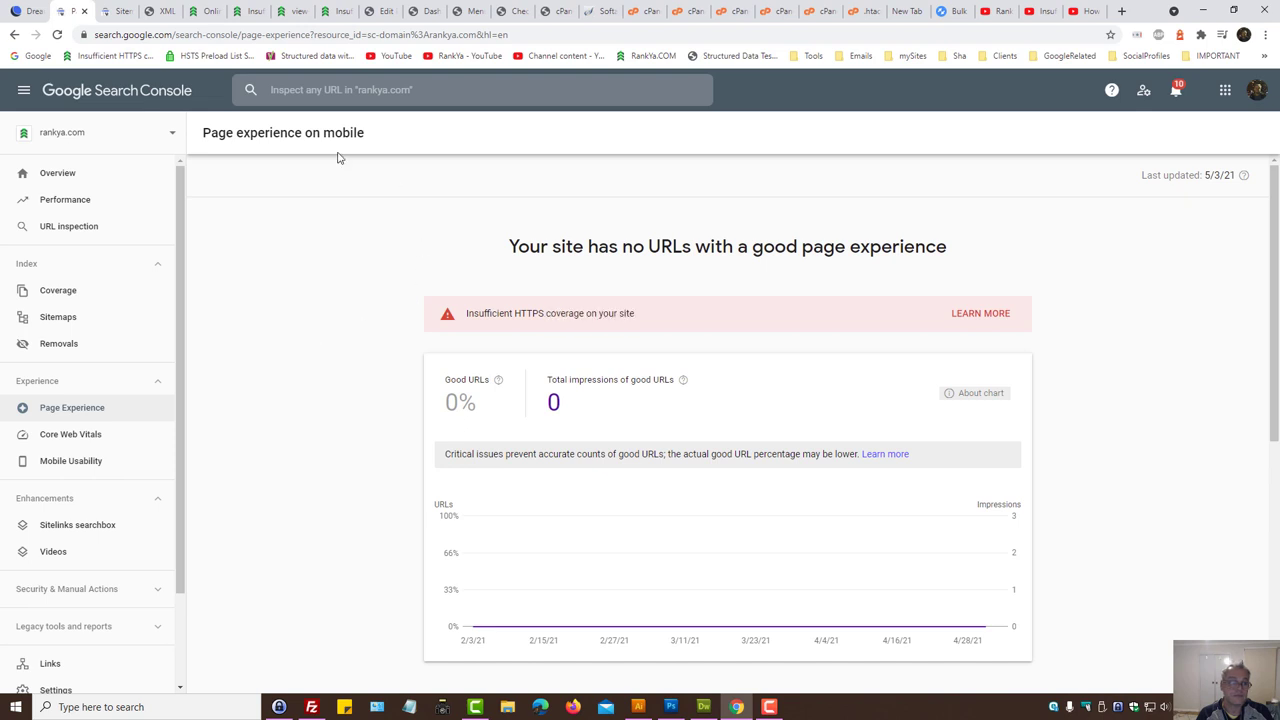
{"action": "left_click", "coordinate": [103, 8]}
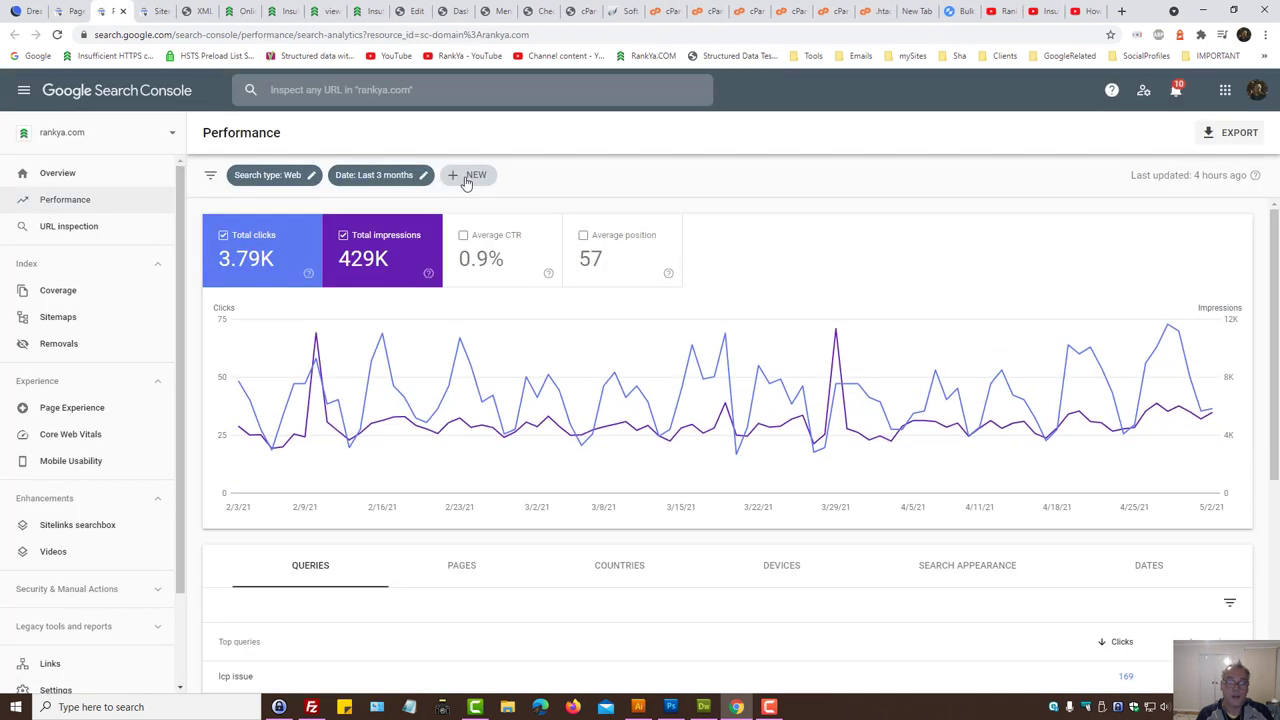
{"action": "left_click", "coordinate": [467, 178]}
{"action": "left_click", "coordinate": [496, 227]}
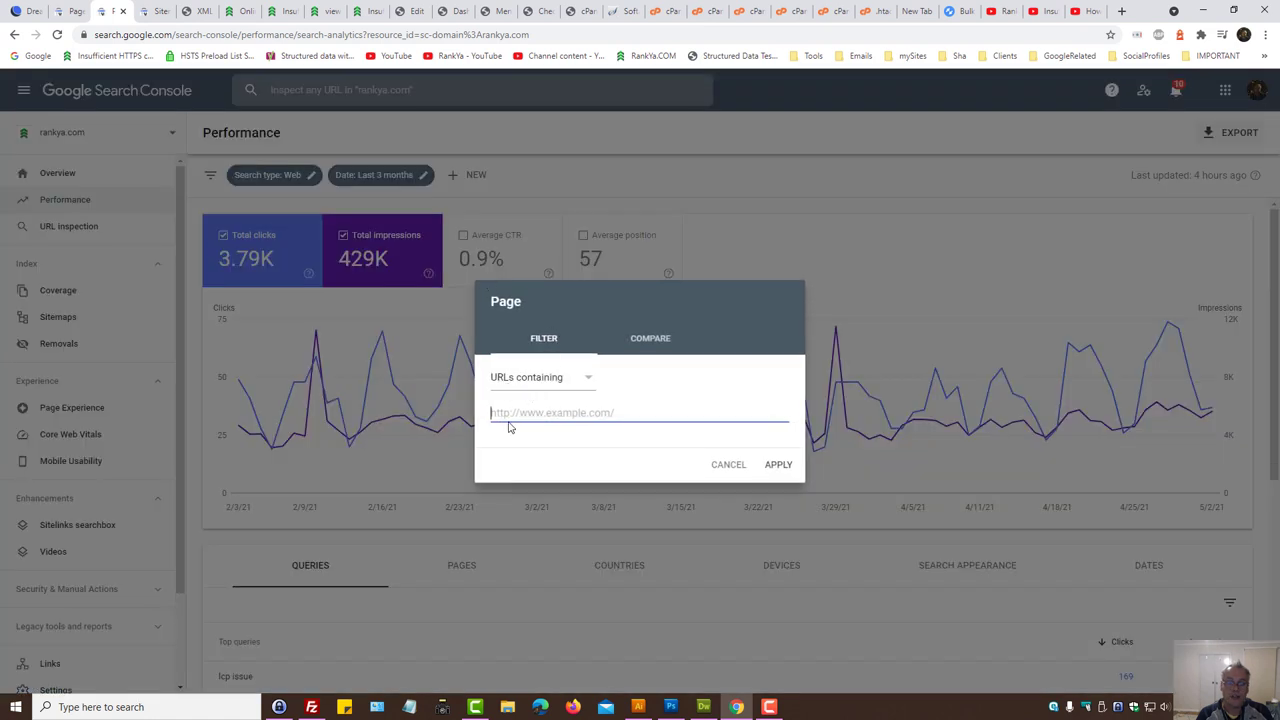
{"action": "type", "text": "http://"}
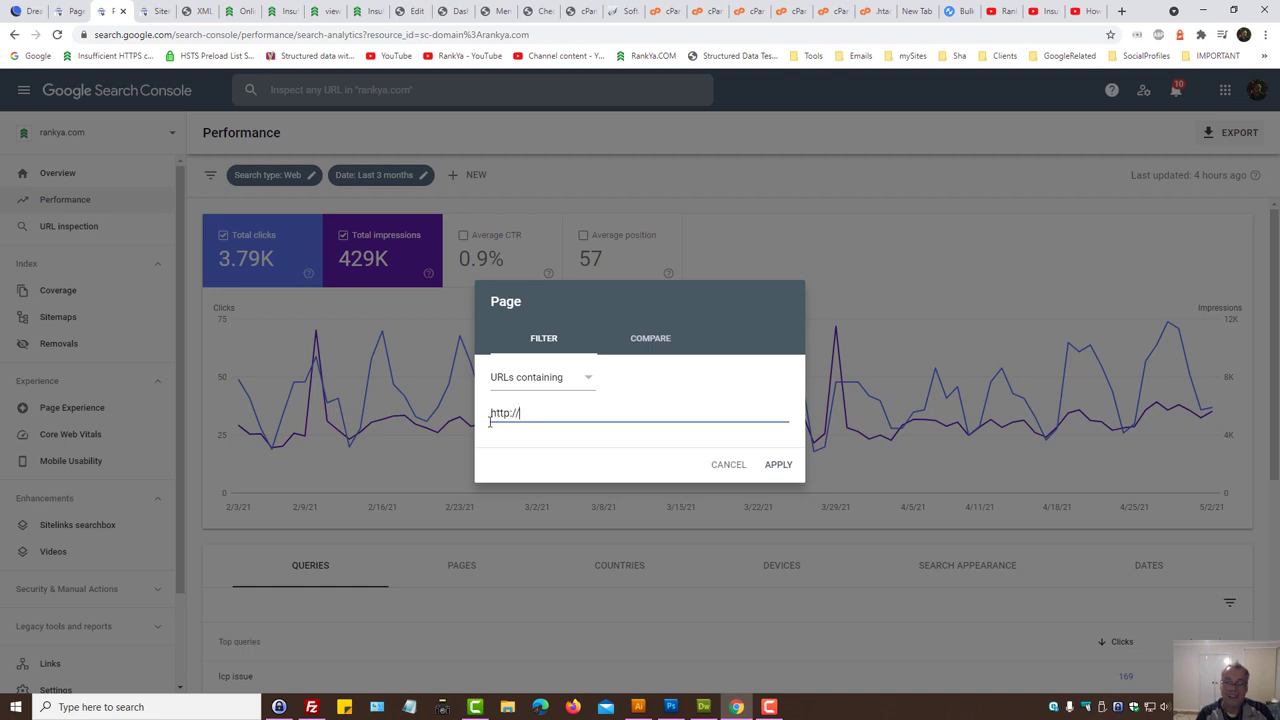
{"action": "left_click", "coordinate": [777, 465]}
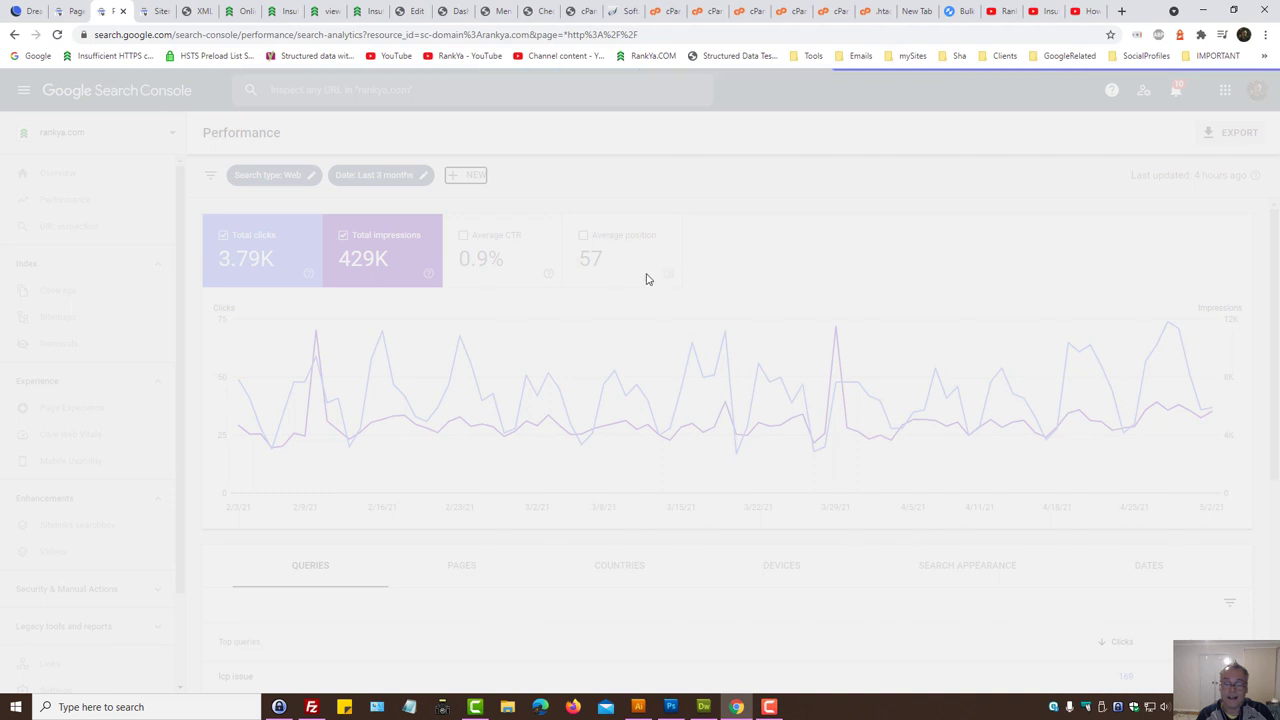
{"action": "scroll", "coordinate": [614, 431], "scroll_direction": "down", "scroll_amount": 3}
{"action": "scroll", "coordinate": [600, 449], "scroll_direction": "up", "scroll_amount": 3}
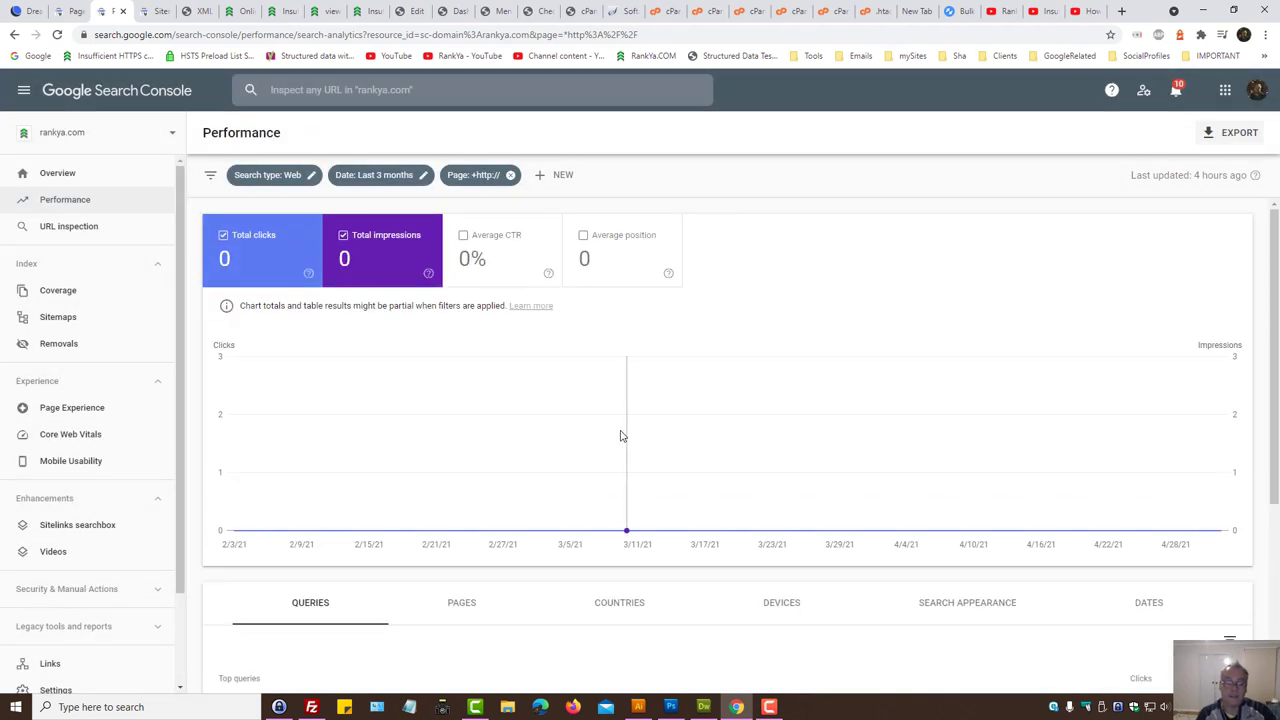
{"action": "scroll", "coordinate": [580, 447], "scroll_direction": "down", "scroll_amount": 2}
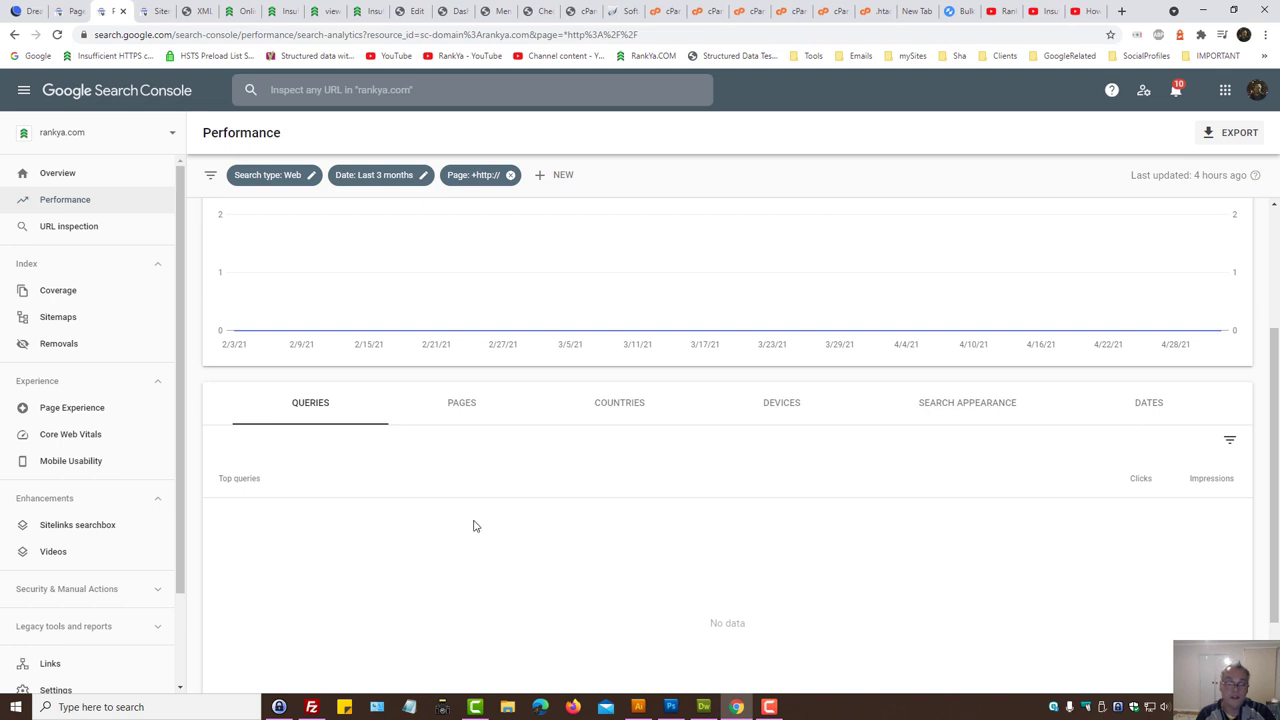
{"action": "scroll", "coordinate": [475, 526], "scroll_direction": "up", "scroll_amount": 2}
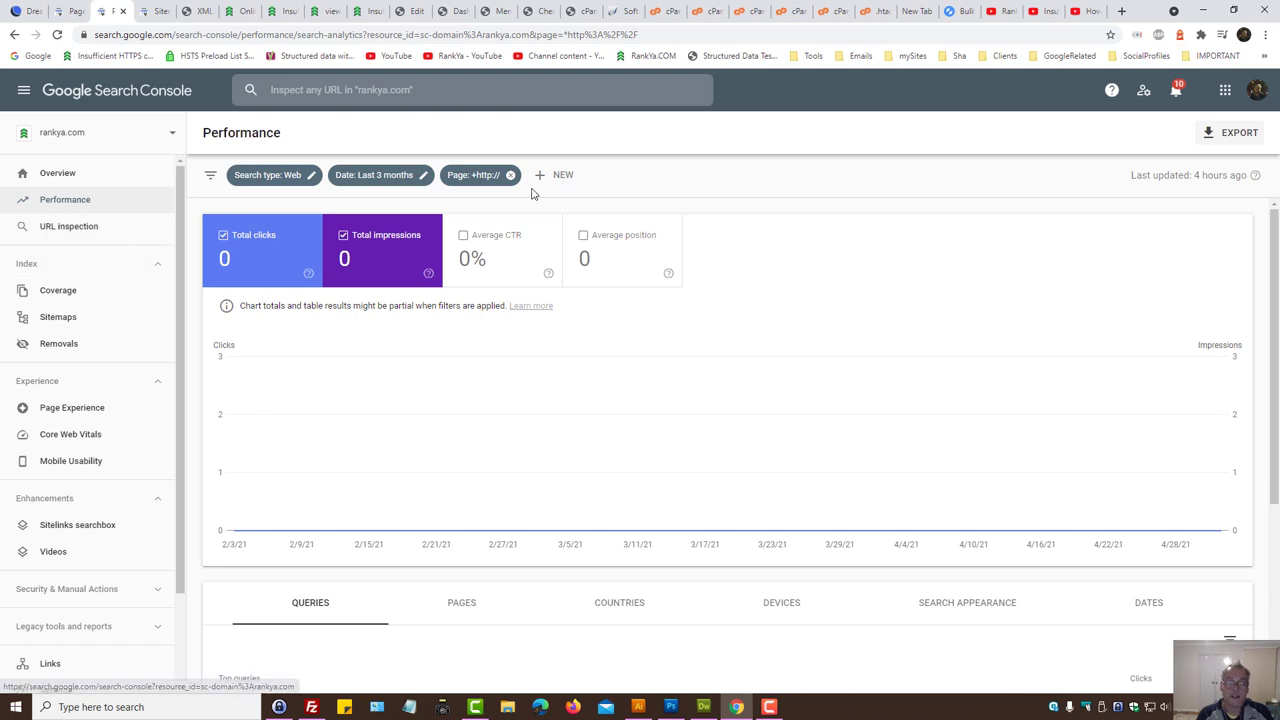
{"action": "left_click", "coordinate": [476, 179]}
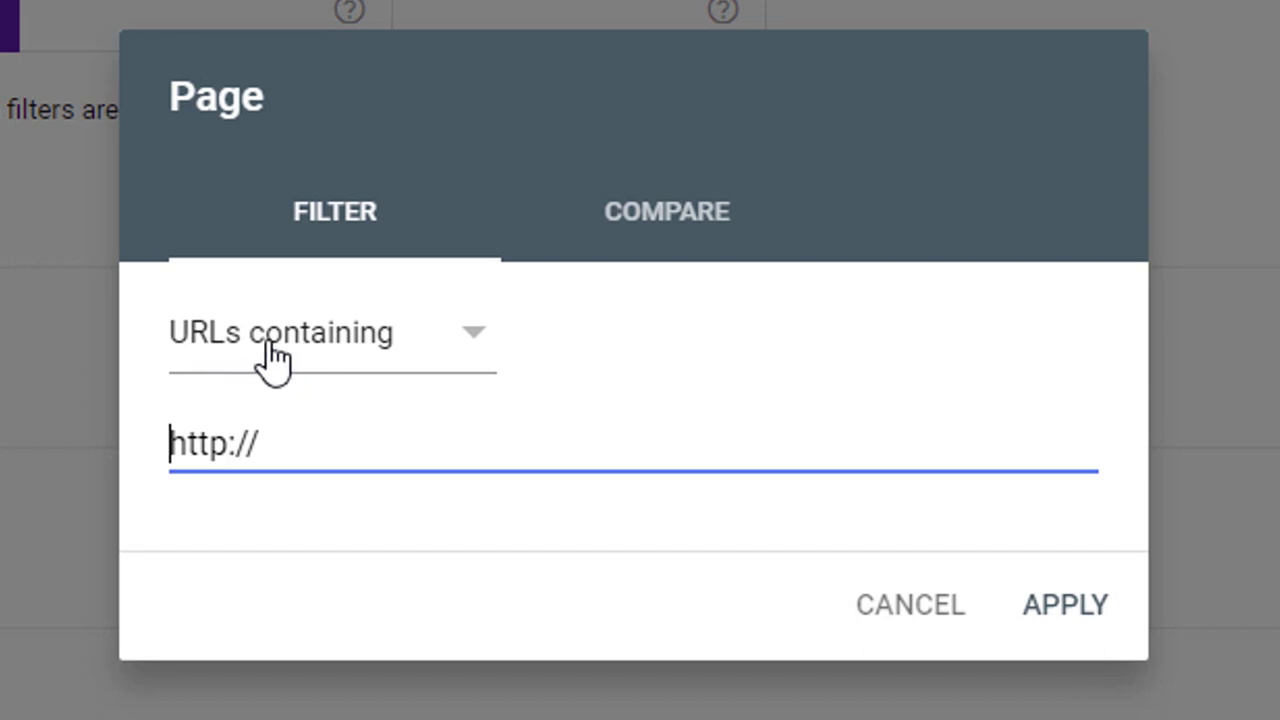
{"action": "left_click", "coordinate": [280, 441]}
{"action": "left_click_drag", "start_coordinate": [280, 441], "coordinate": [108, 452]}
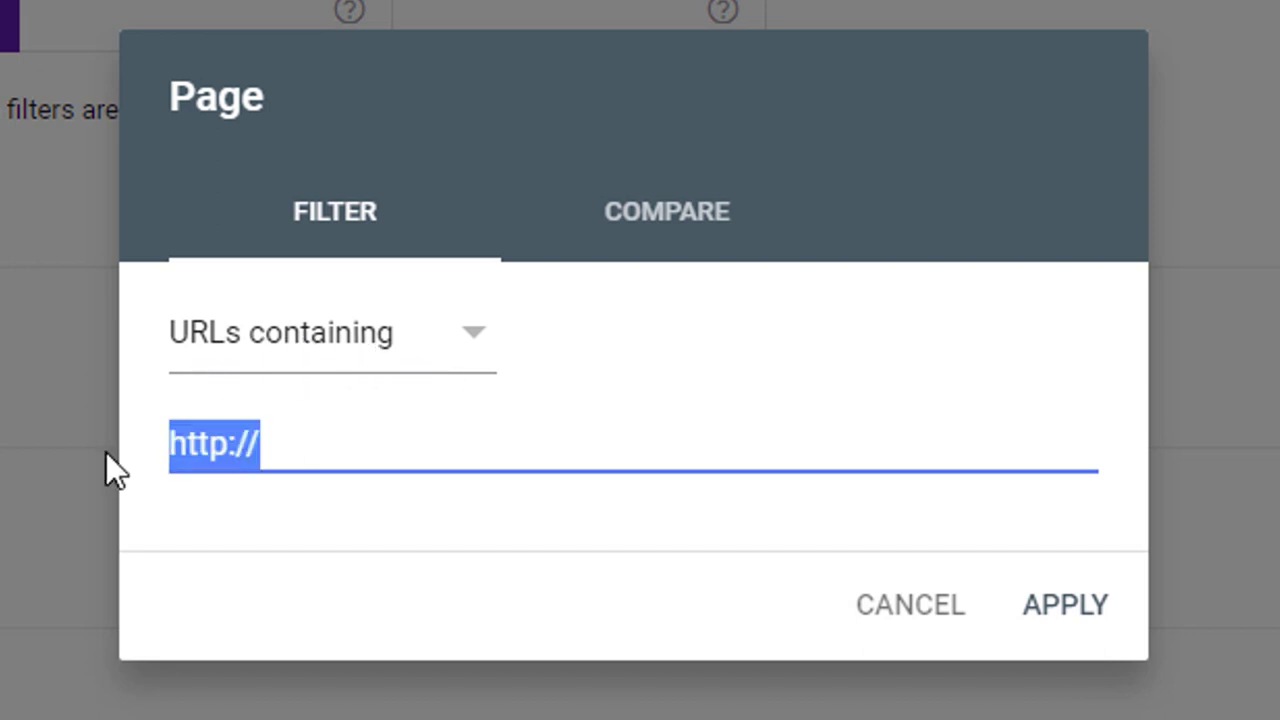
{"action": "left_click", "coordinate": [868, 612]}
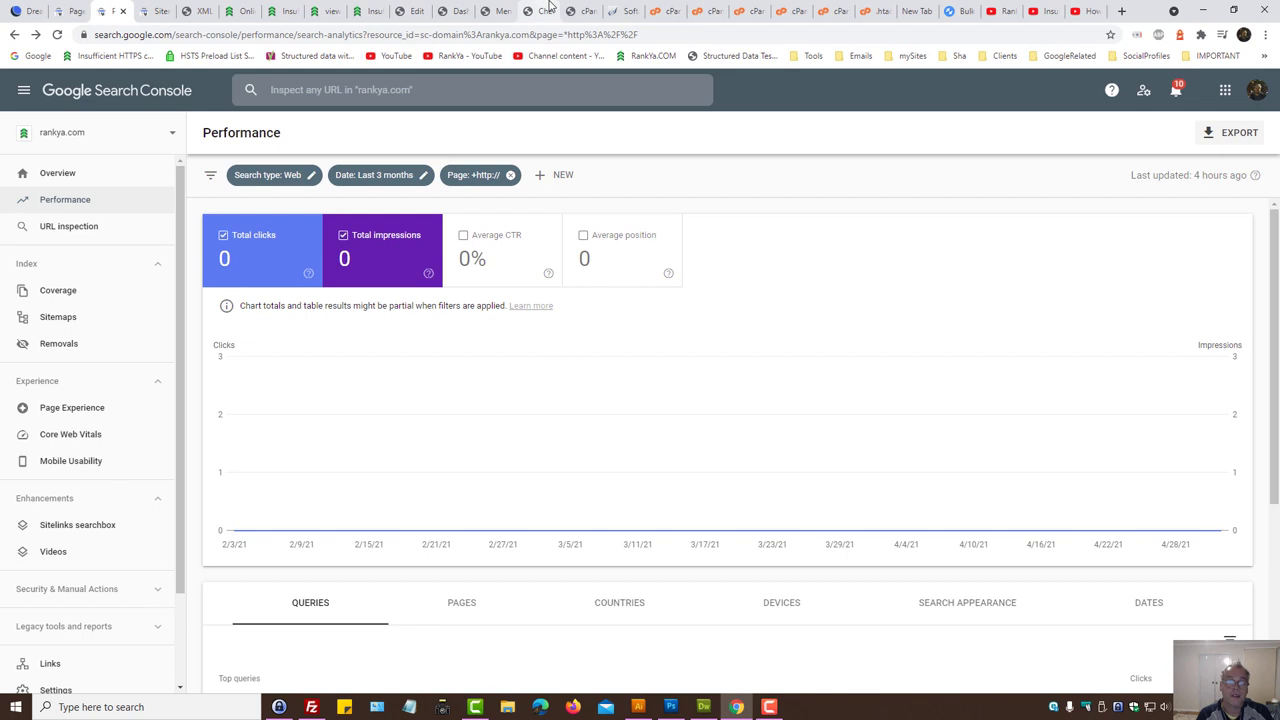
{"action": "left_click", "coordinate": [536, 11]}
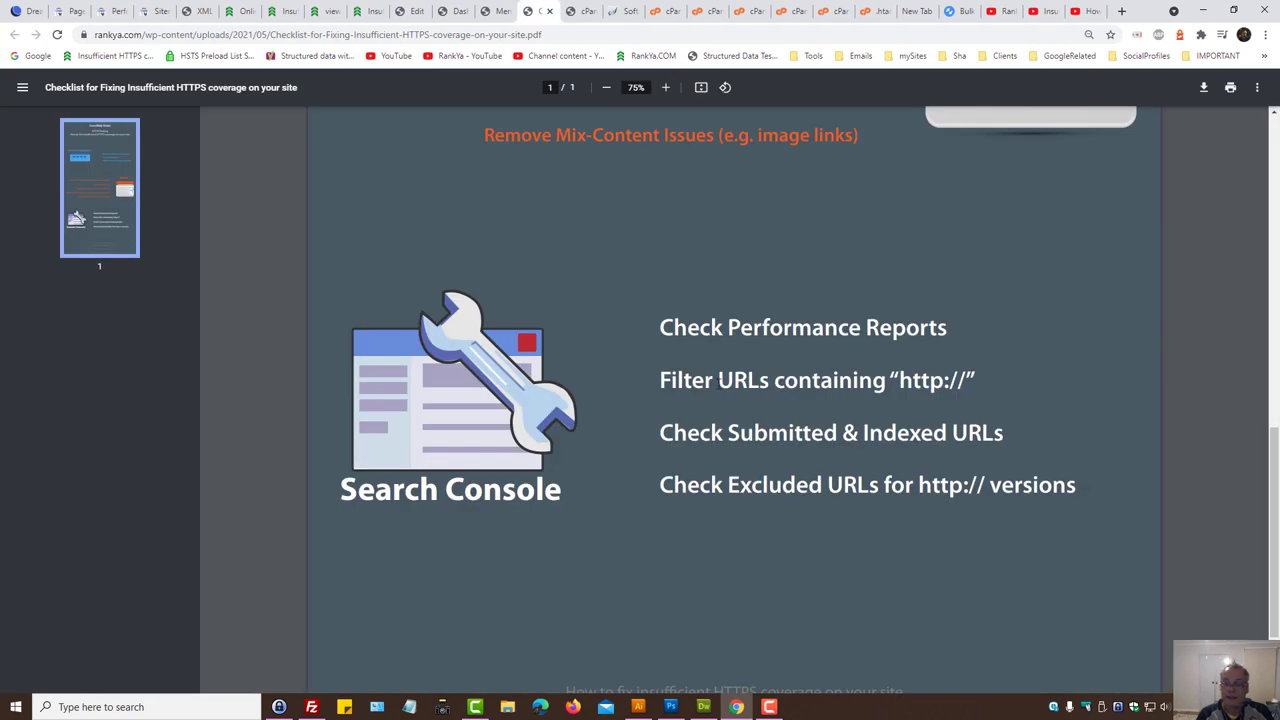
{"action": "left_click_drag", "start_coordinate": [718, 382], "coordinate": [997, 374]}
{"action": "left_click_drag", "start_coordinate": [752, 436], "coordinate": [909, 434]}
{"action": "left_click", "coordinate": [731, 443]}
{"action": "left_click_drag", "start_coordinate": [731, 440], "coordinate": [998, 436]}
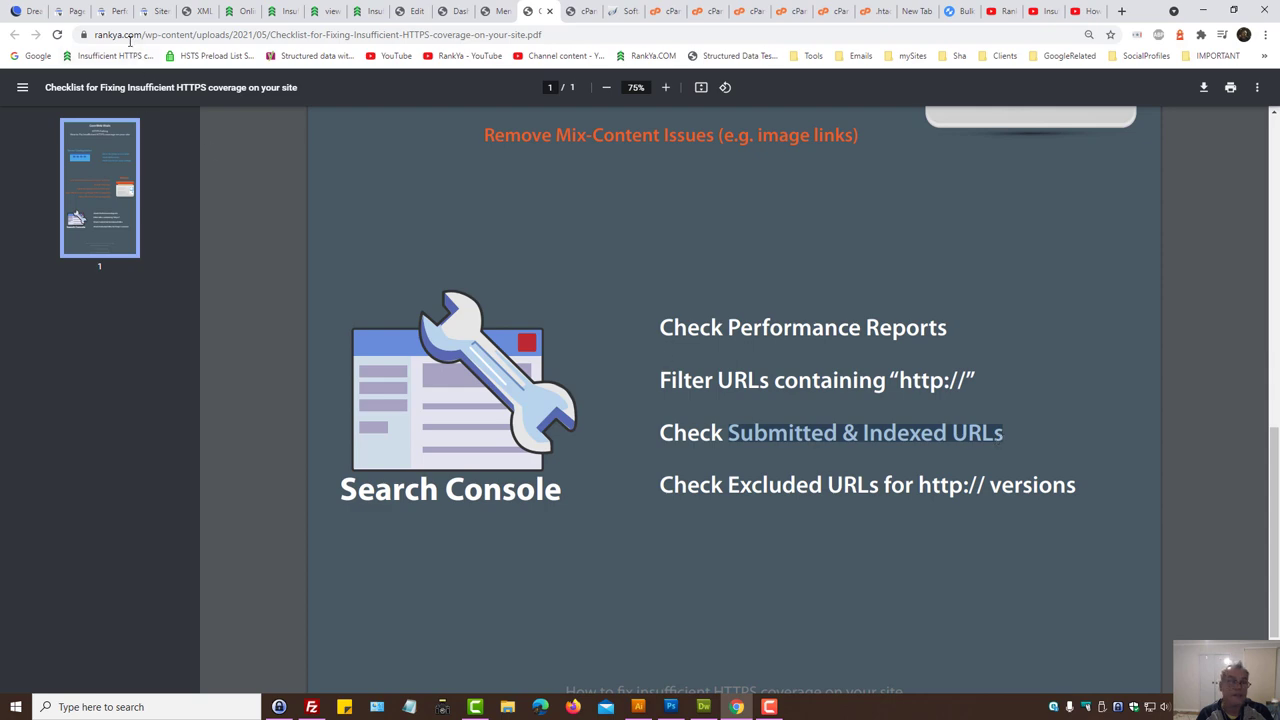
Step: Open the Coverage report, include valid pages, and review the example URLs under Submitted and indexed
{"action": "left_click", "coordinate": [112, 11]}
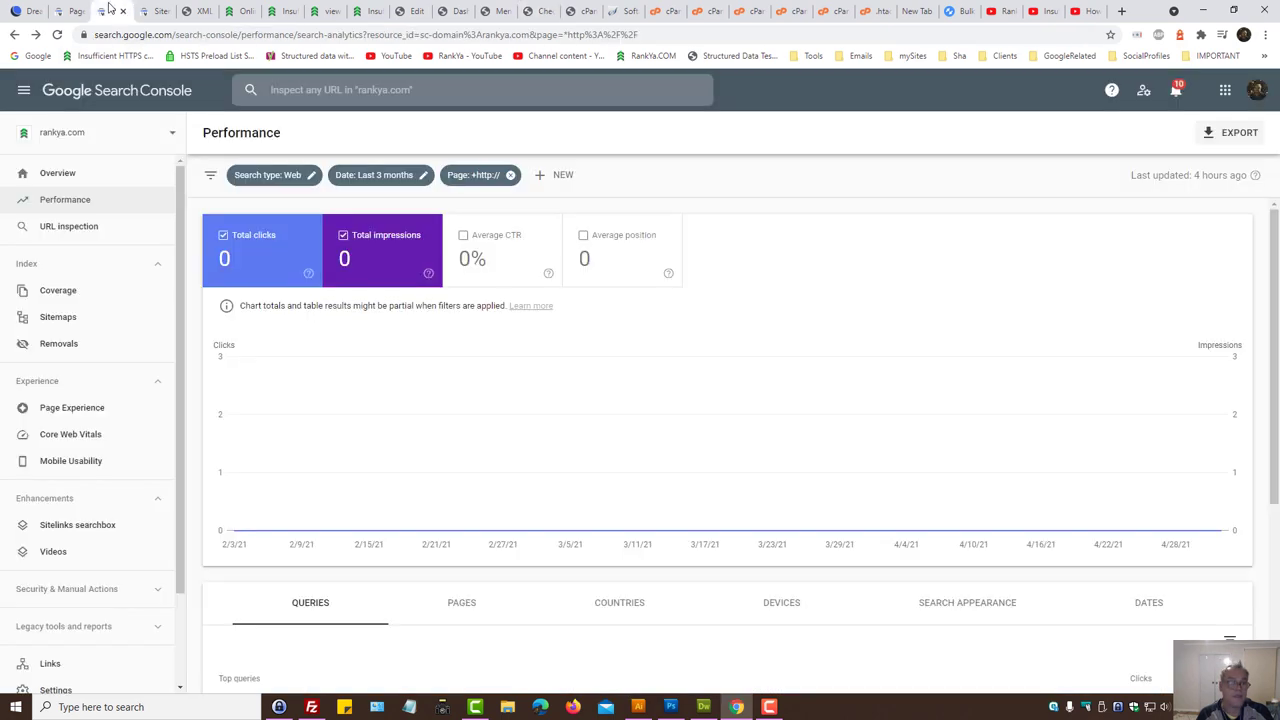
{"action": "left_click", "coordinate": [50, 291]}
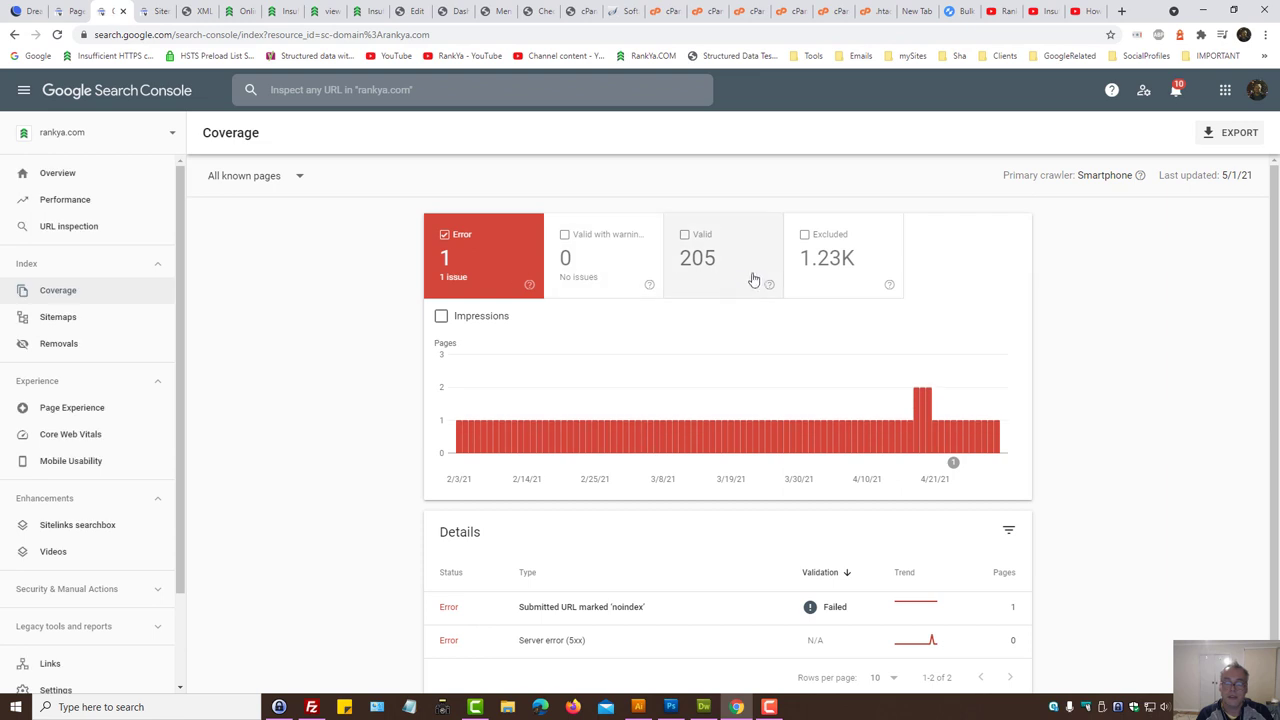
{"action": "left_click", "coordinate": [702, 252]}
{"action": "scroll", "coordinate": [694, 414], "scroll_direction": "down", "scroll_amount": 2}
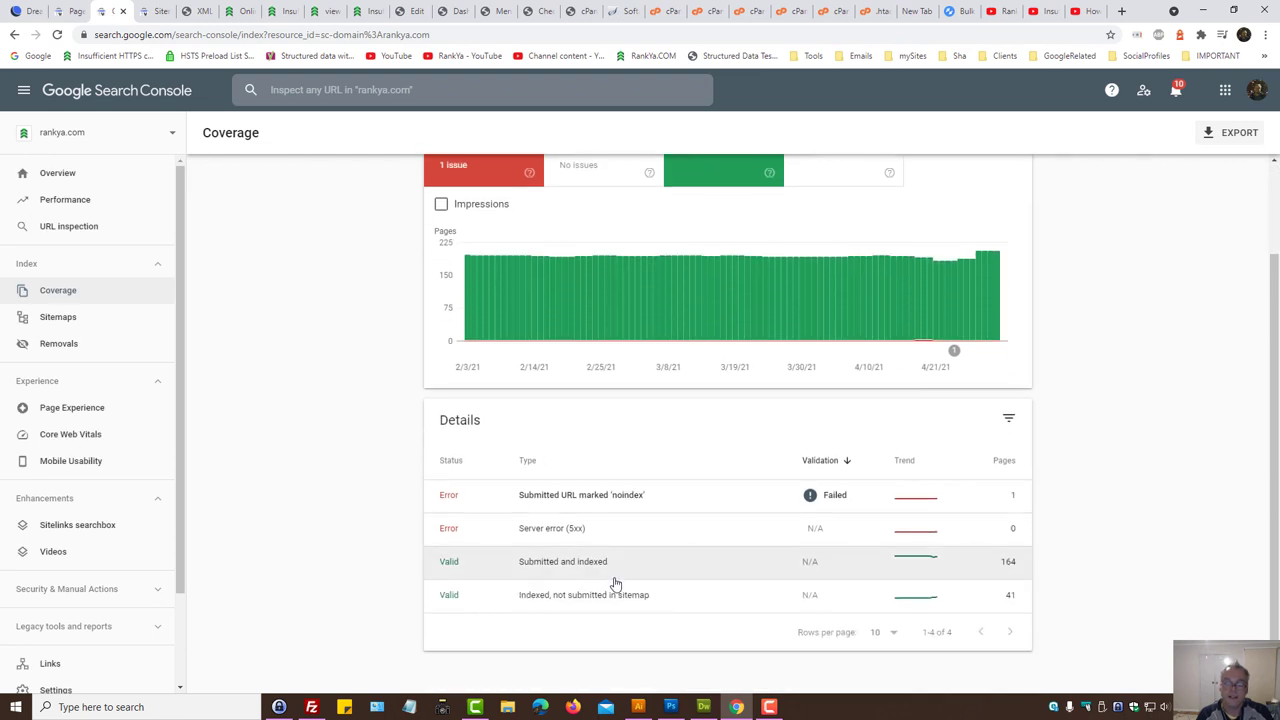
{"action": "left_click", "coordinate": [552, 566]}
{"action": "scroll", "coordinate": [656, 461], "scroll_direction": "down", "scroll_amount": 3}
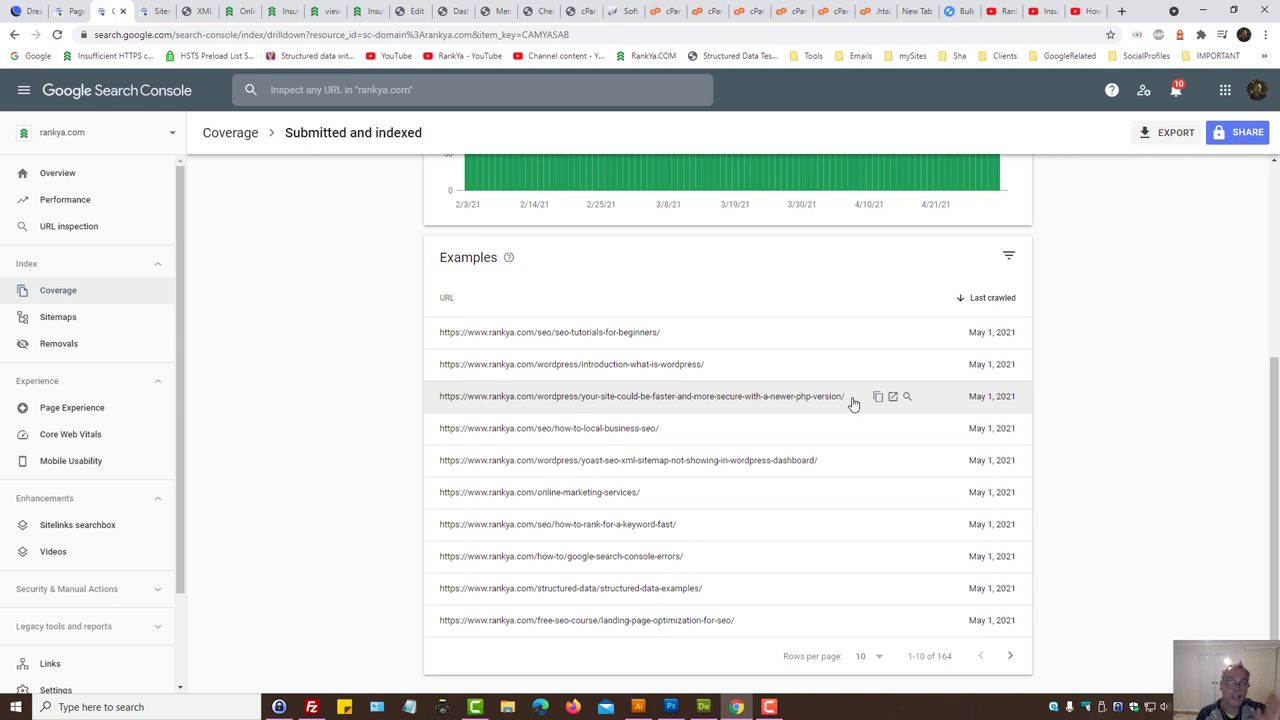
{"action": "left_click_drag", "start_coordinate": [847, 398], "coordinate": [842, 398]}
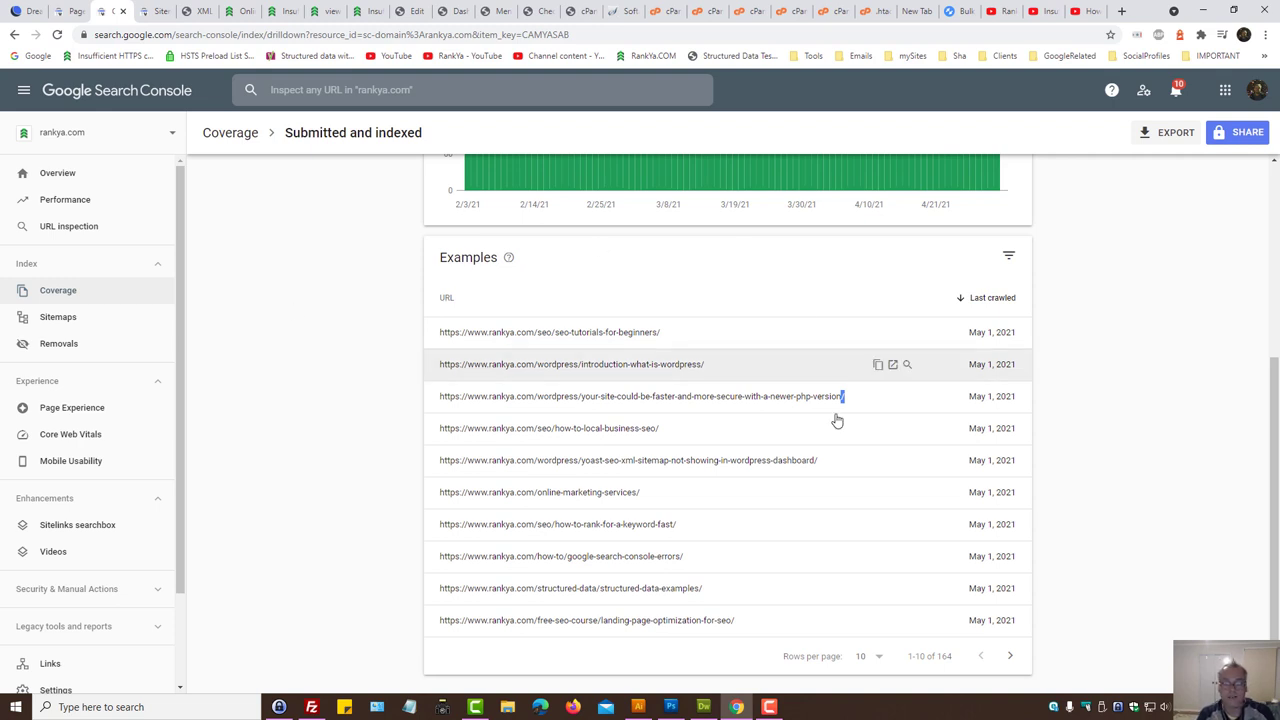
{"action": "left_click", "coordinate": [183, 8]}
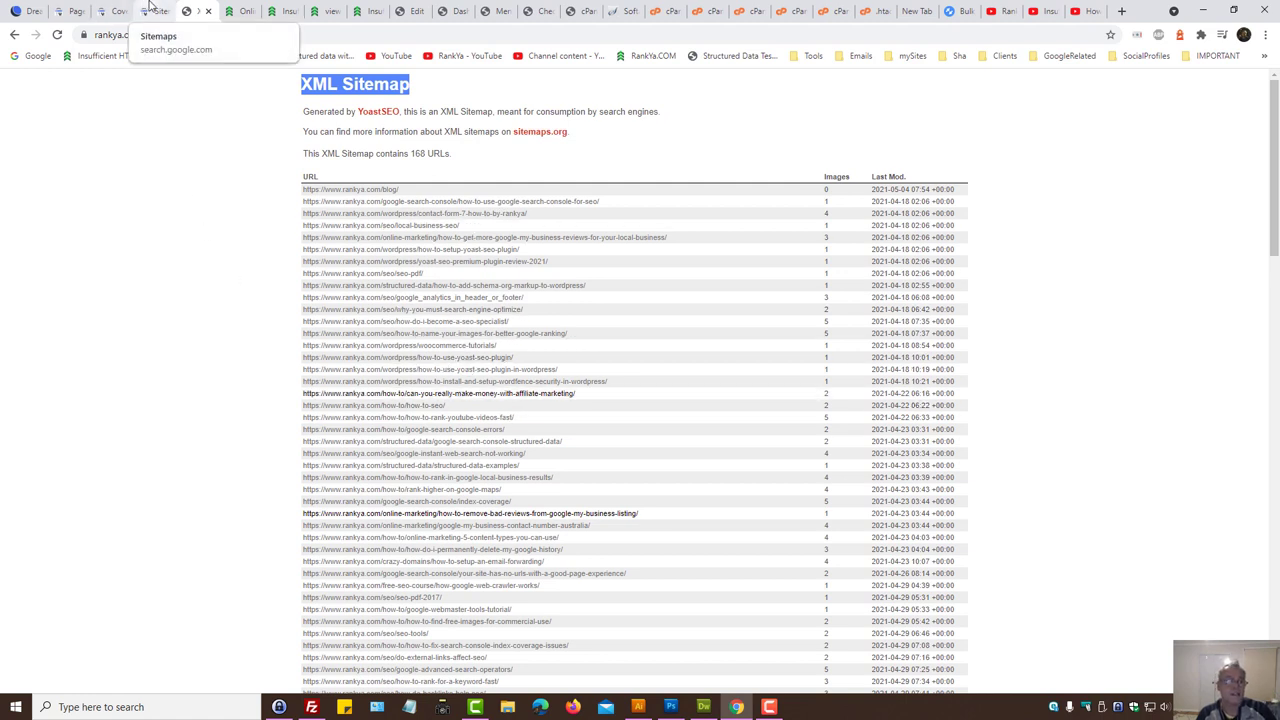
{"action": "left_click", "coordinate": [119, 7]}
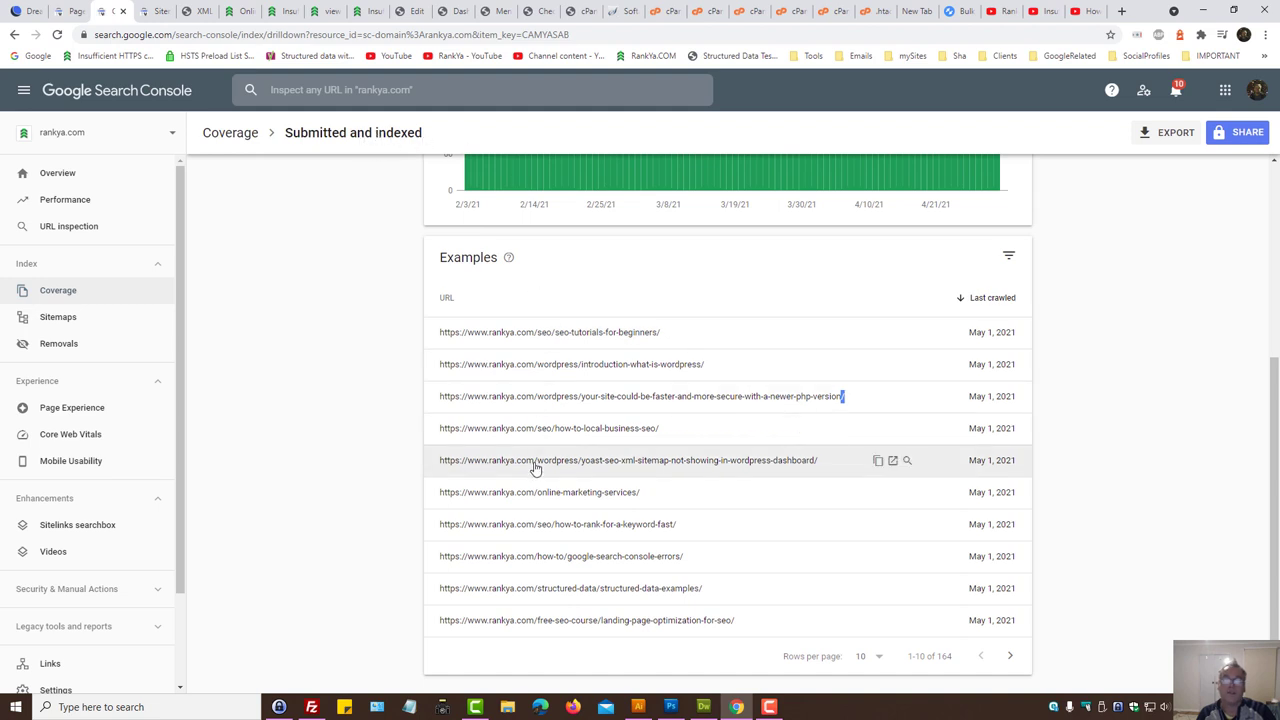
{"action": "left_click", "coordinate": [532, 11]}
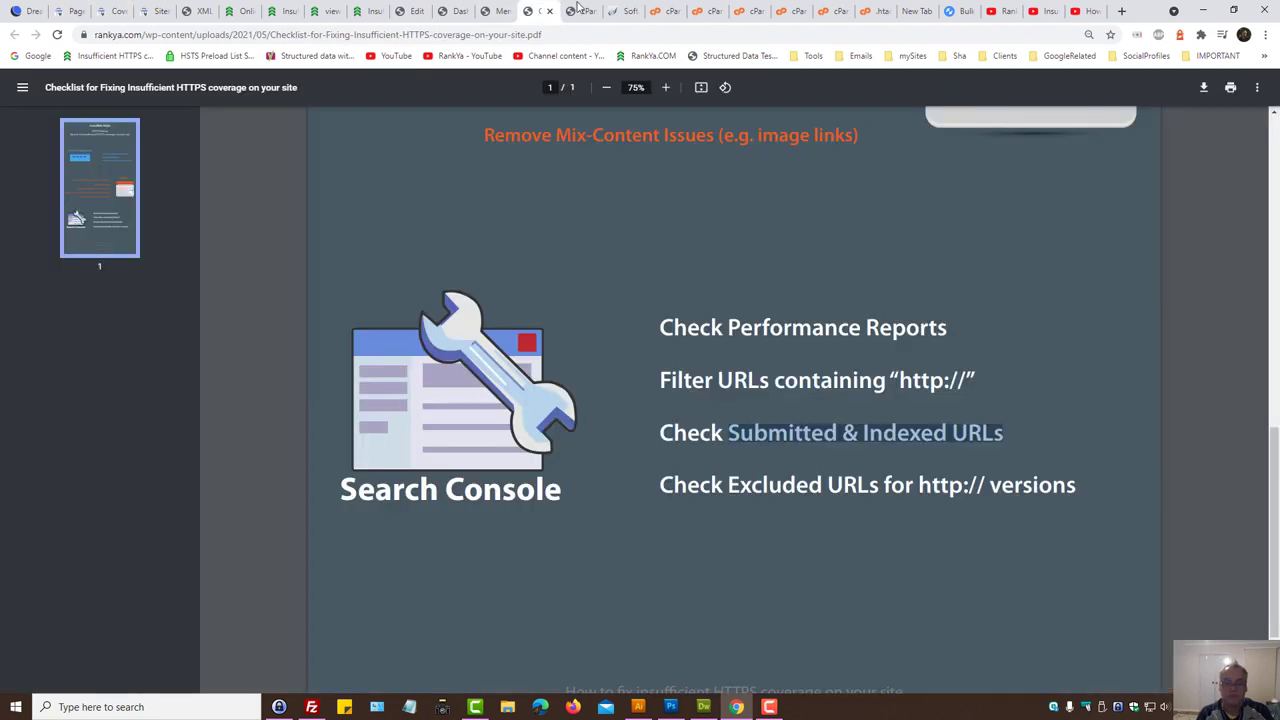
{"action": "left_click_drag", "start_coordinate": [733, 484], "coordinate": [1106, 484]}
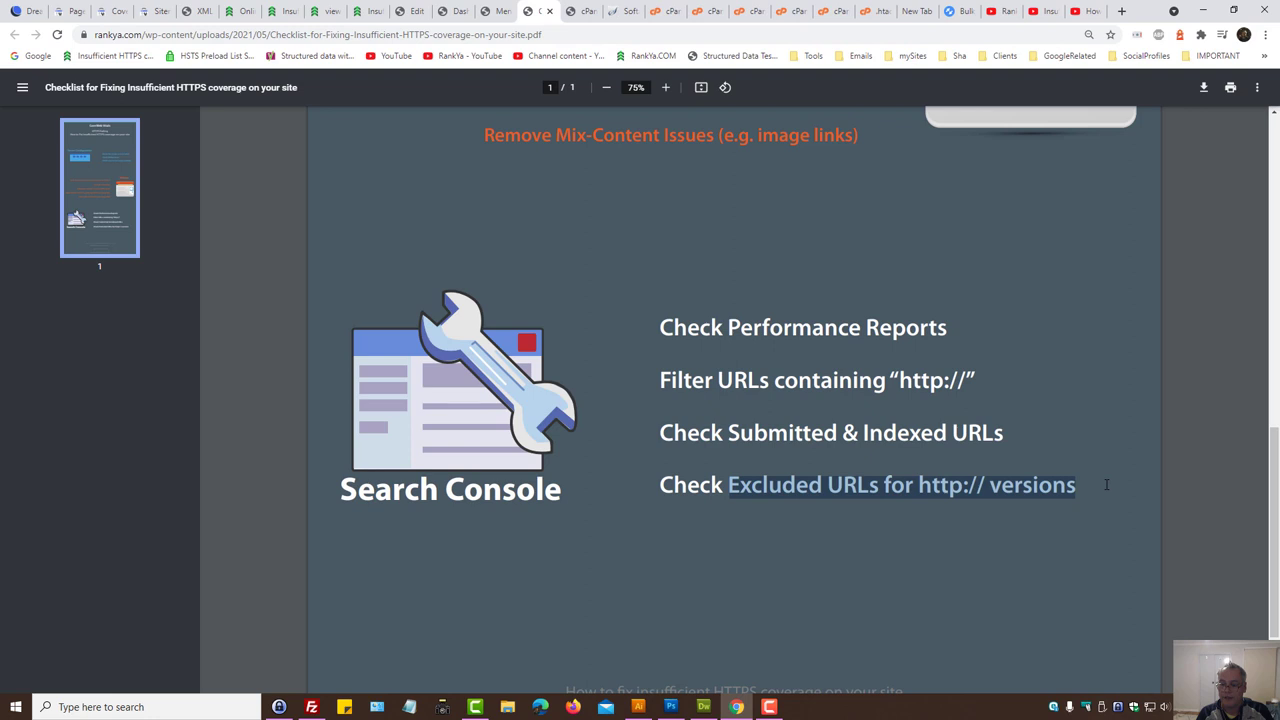
{"action": "left_click", "coordinate": [1106, 484]}
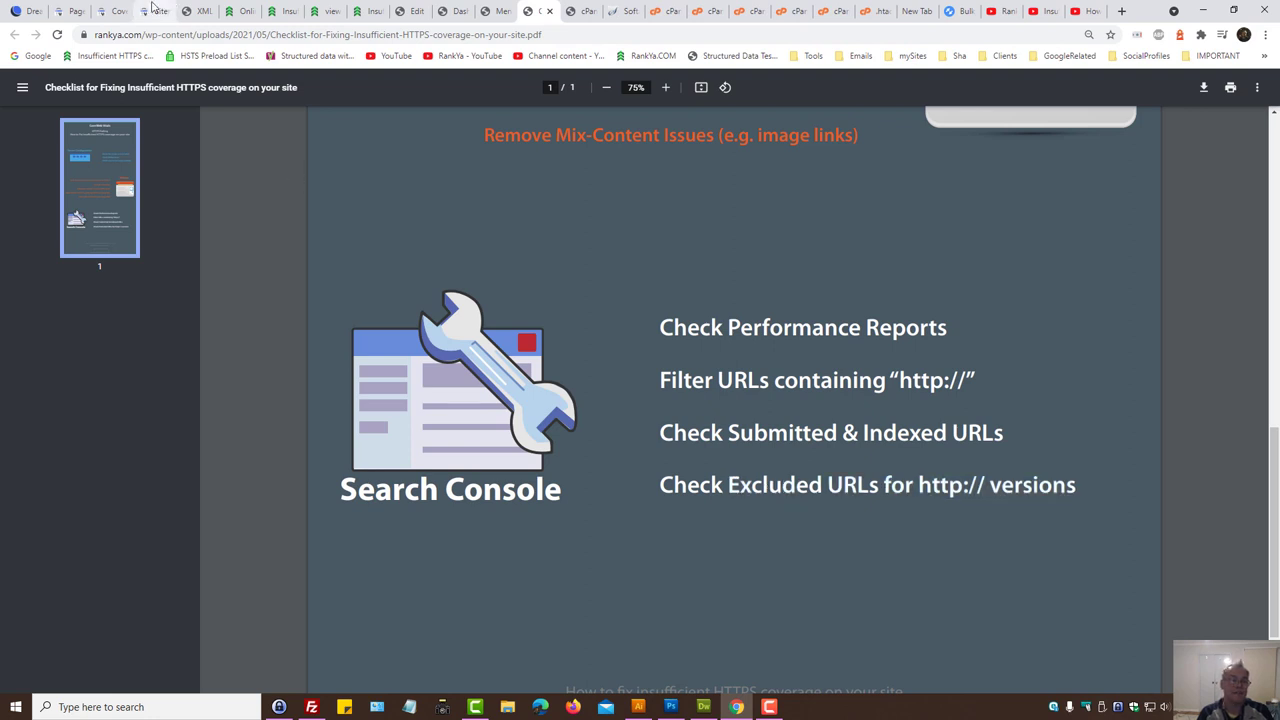
Step: Open page-sitemap.xml from Search Console's submitted sitemaps and copy its full URL
{"action": "left_click", "coordinate": [72, 11]}
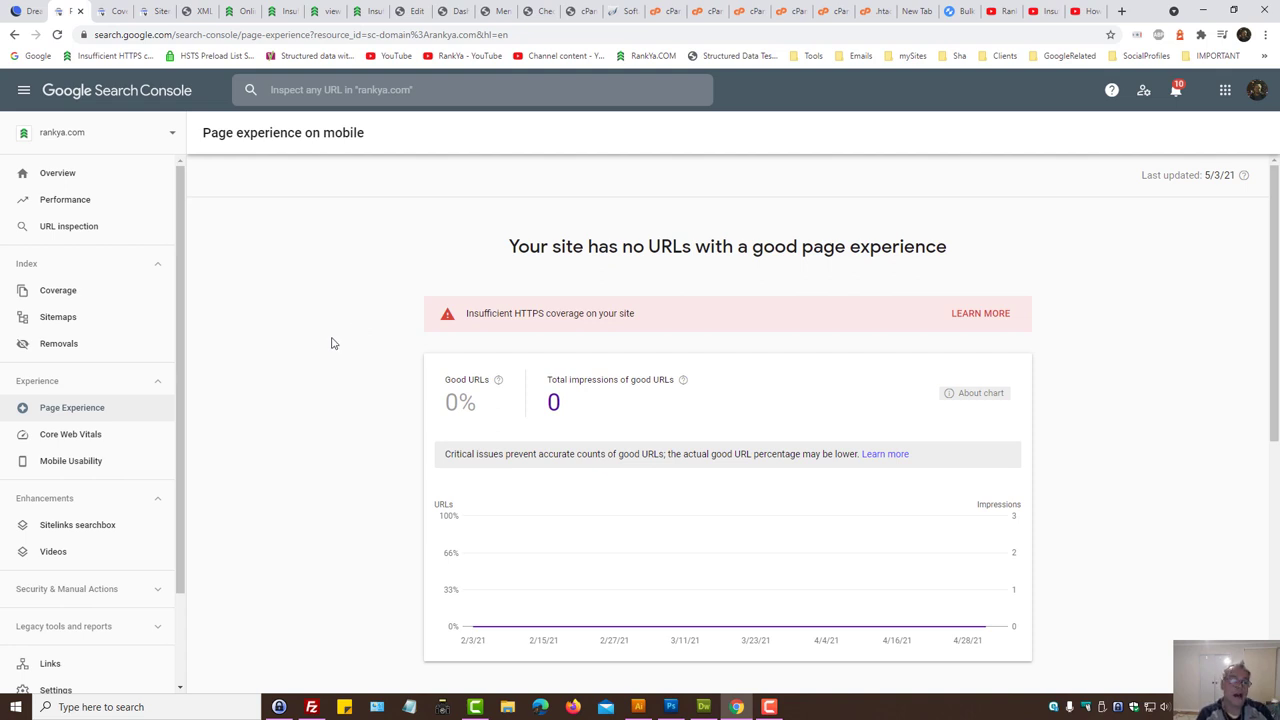
{"action": "left_click", "coordinate": [72, 315]}
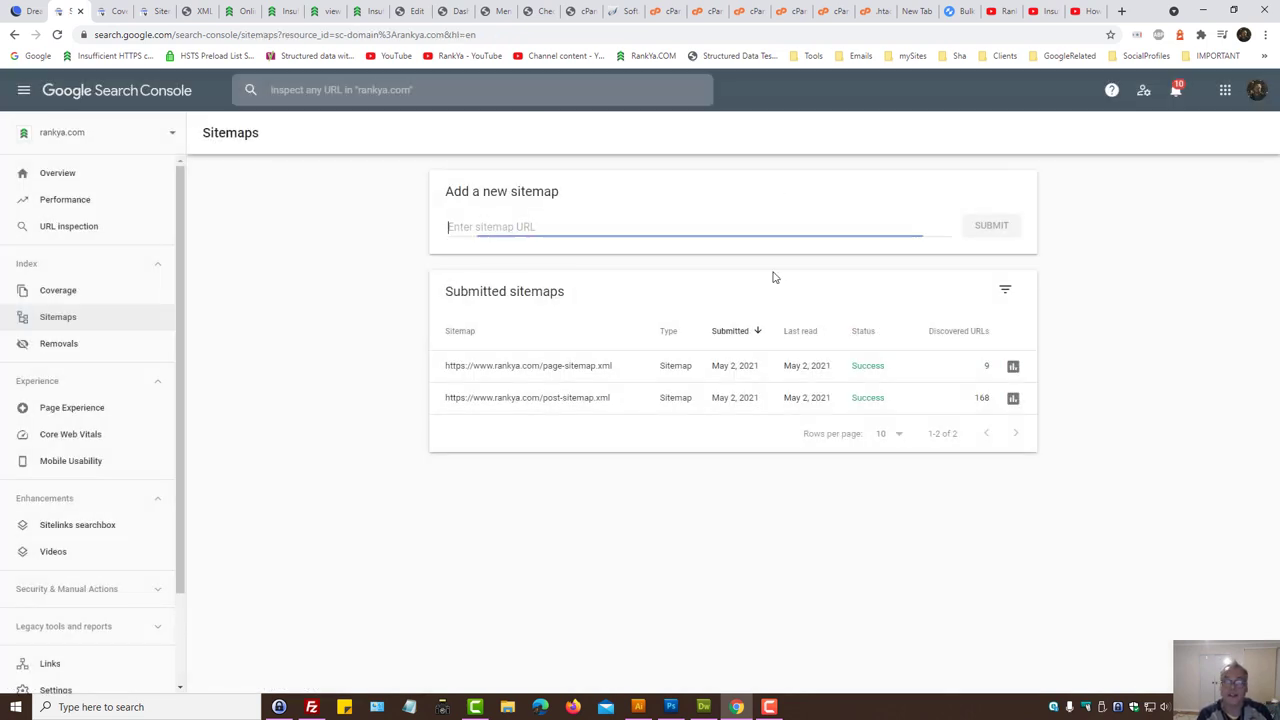
{"action": "left_click", "coordinate": [570, 377]}
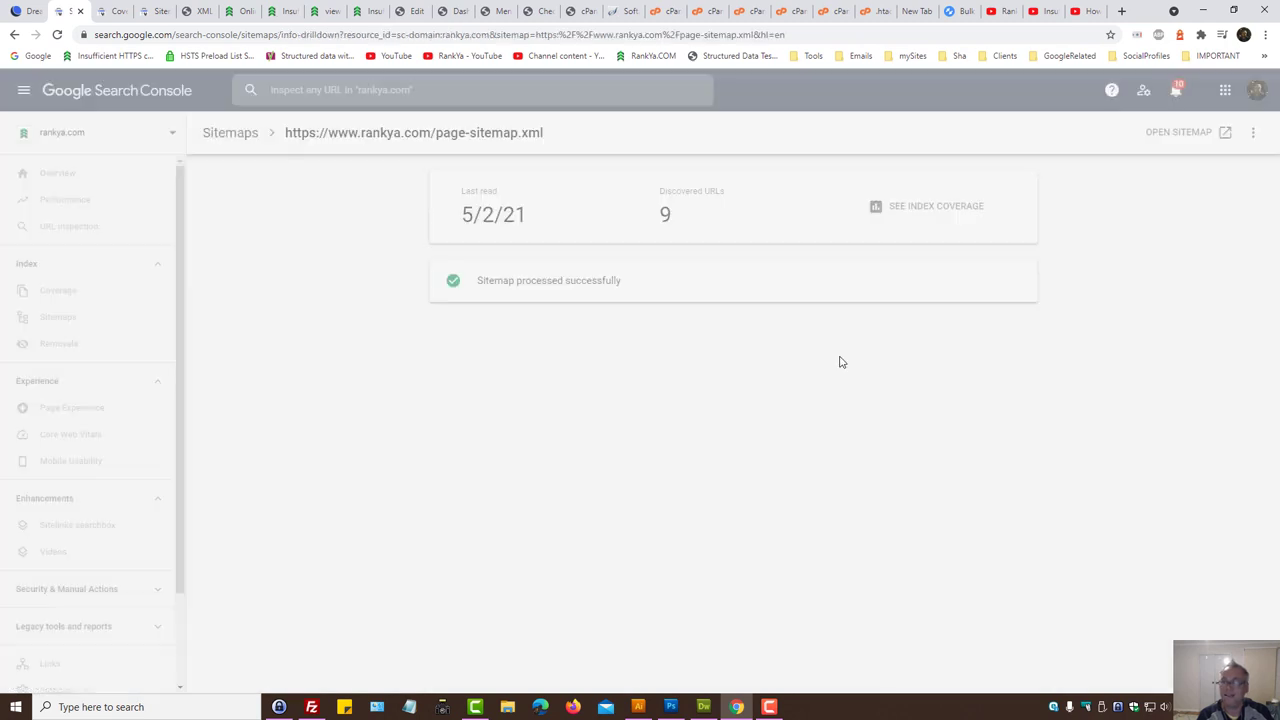
{"action": "left_click_drag", "start_coordinate": [436, 132], "coordinate": [543, 137]}
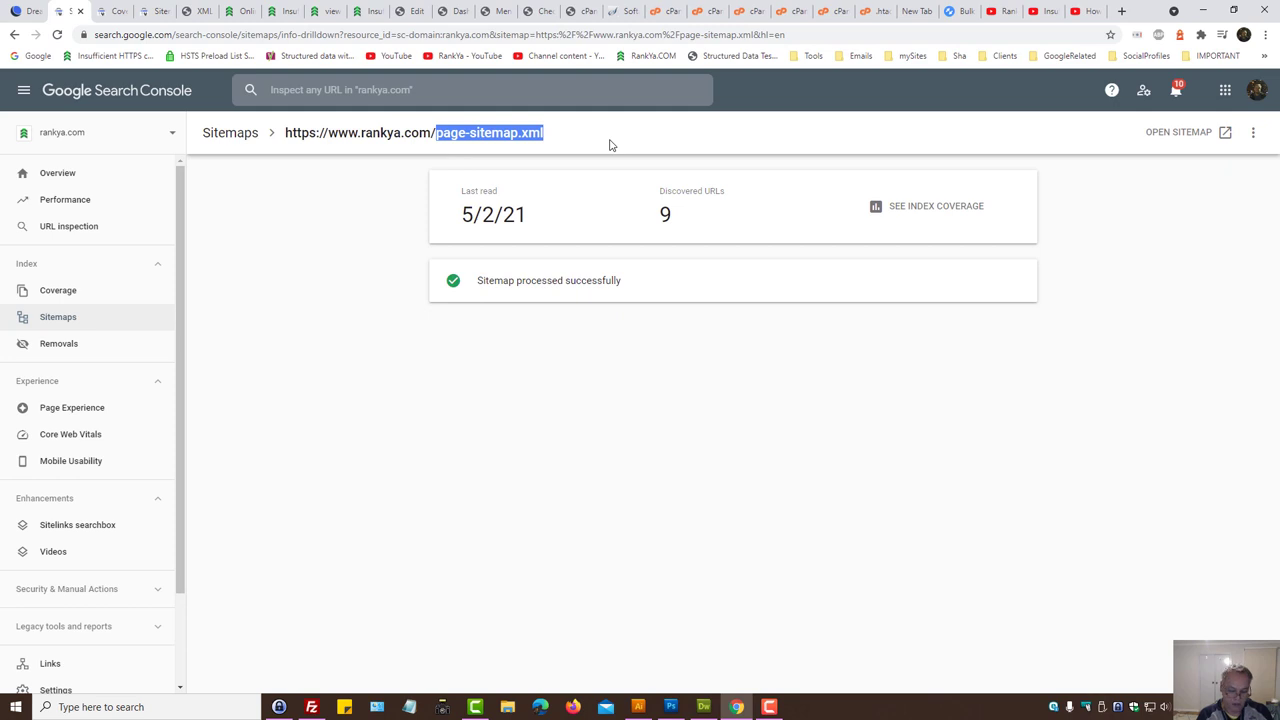
{"action": "triple_click", "coordinate": [425, 133]}
{"action": "right_click", "coordinate": [425, 131]}
{"action": "left_click", "coordinate": [470, 139]}
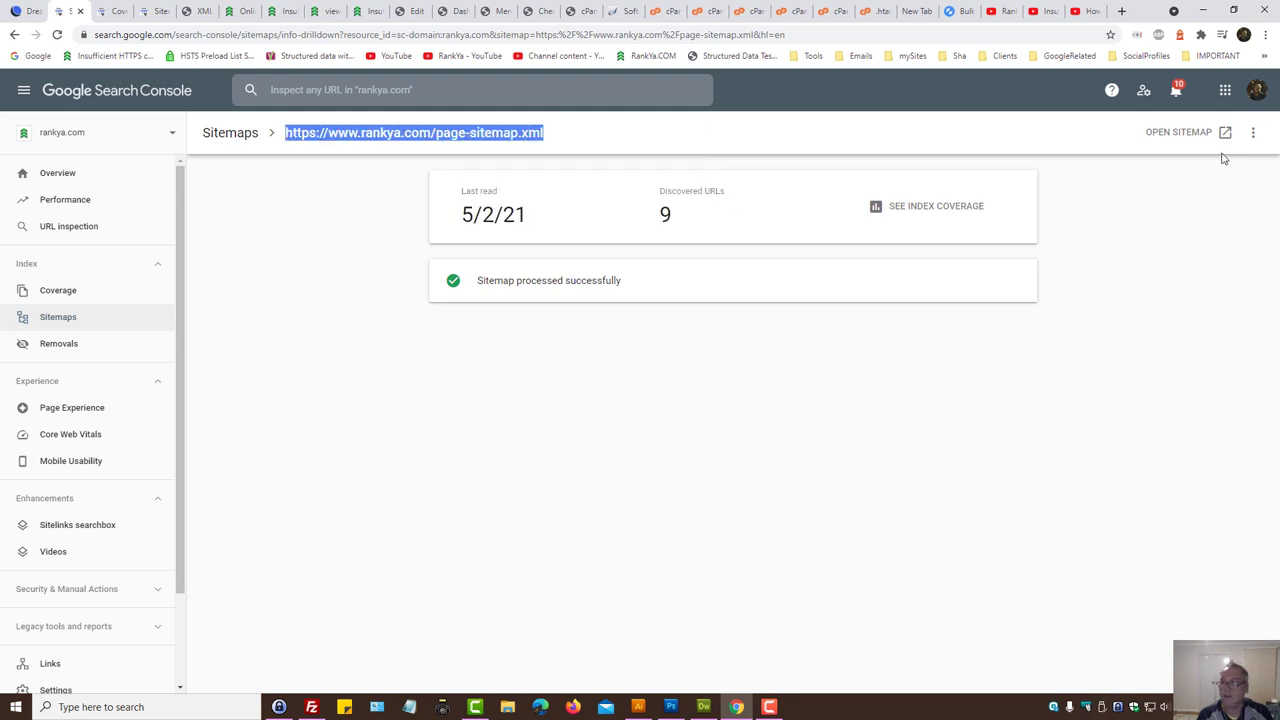
Step: Remove the page-sitemap.xml sitemap from Search Console
{"action": "left_click", "coordinate": [1252, 132]}
{"action": "left_click", "coordinate": [1180, 176]}
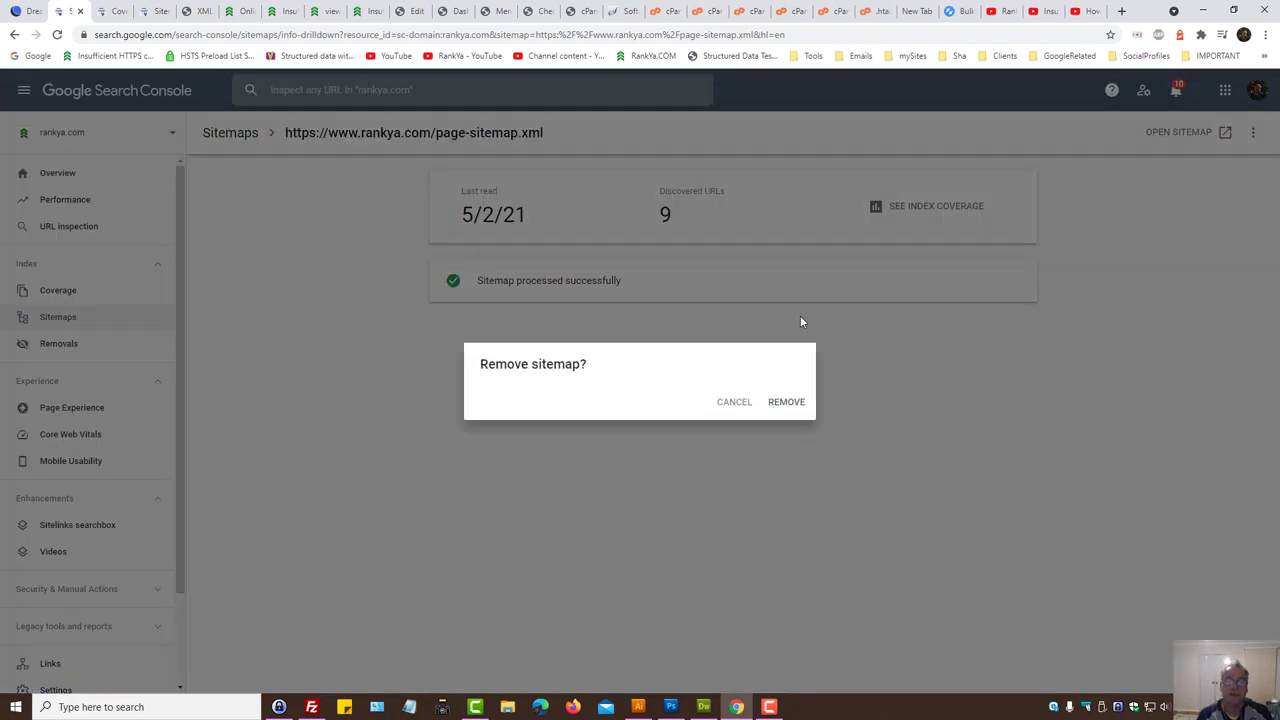
{"action": "left_click", "coordinate": [785, 402]}
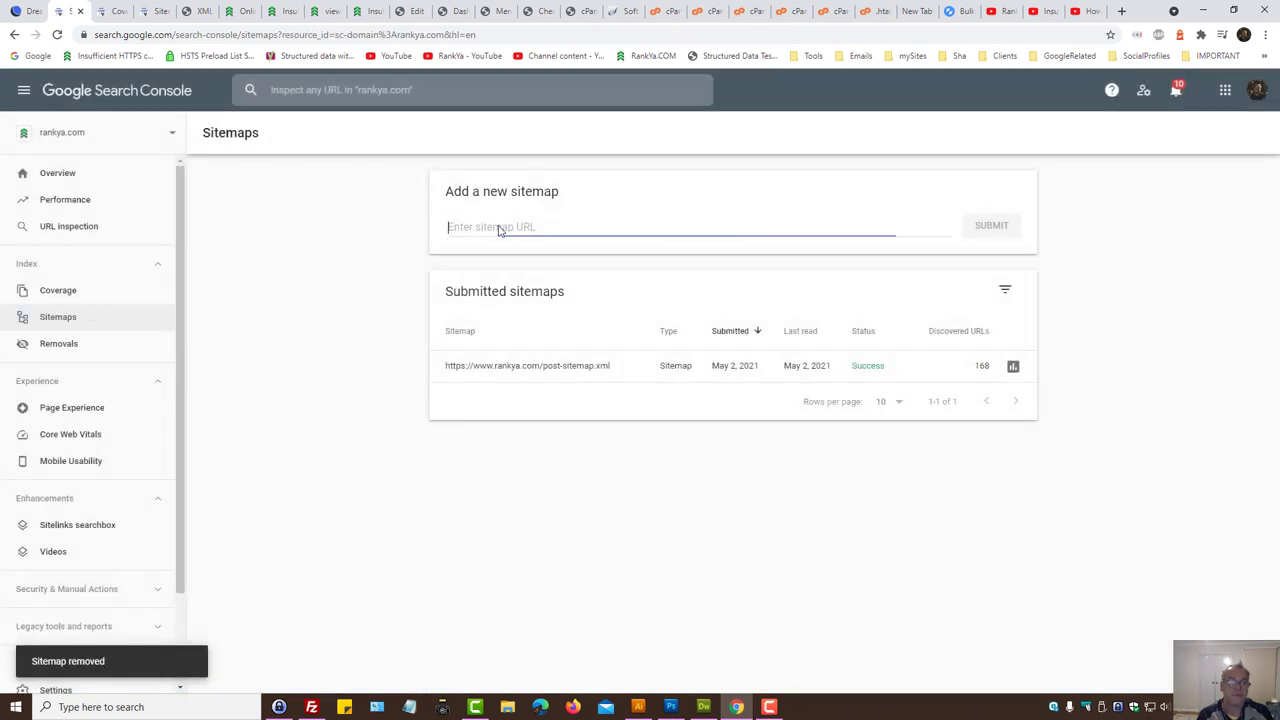
Step: Open post-sitemap.xml from the submitted sitemaps and remove it from Search Console
{"action": "left_click", "coordinate": [578, 367]}
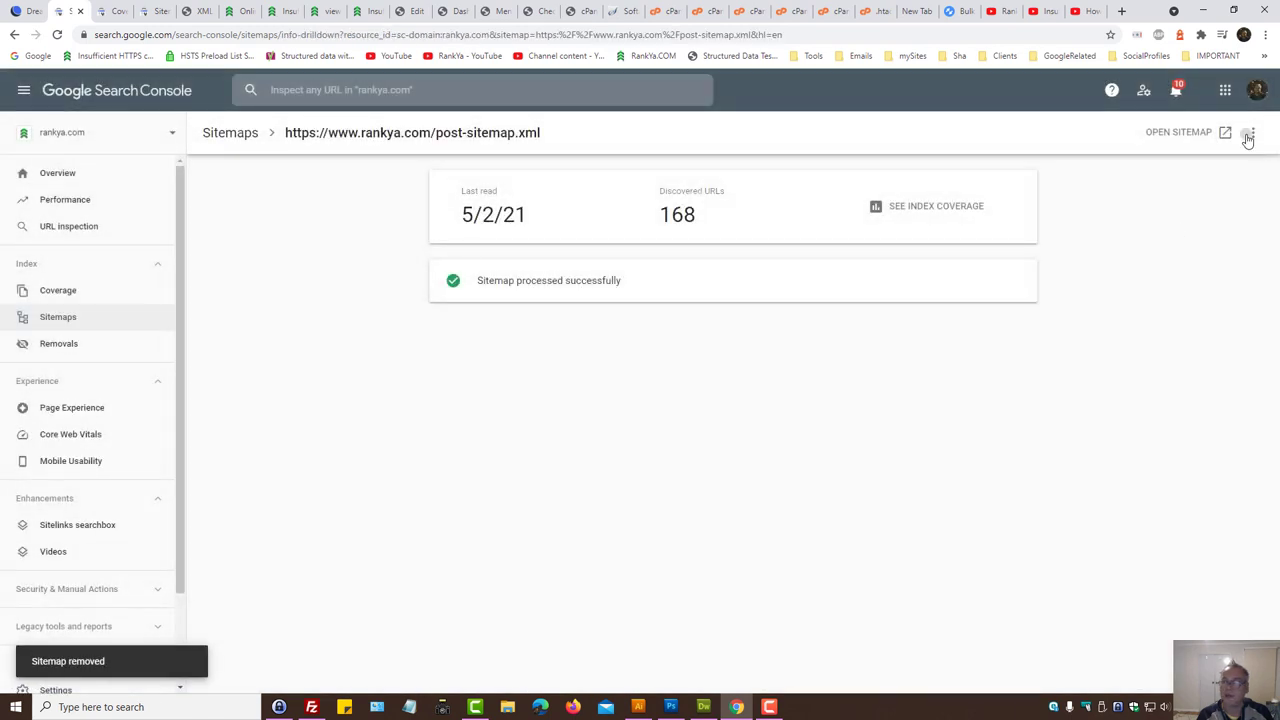
{"action": "left_click", "coordinate": [1252, 132]}
{"action": "left_click", "coordinate": [1203, 168]}
{"action": "left_click", "coordinate": [785, 403]}
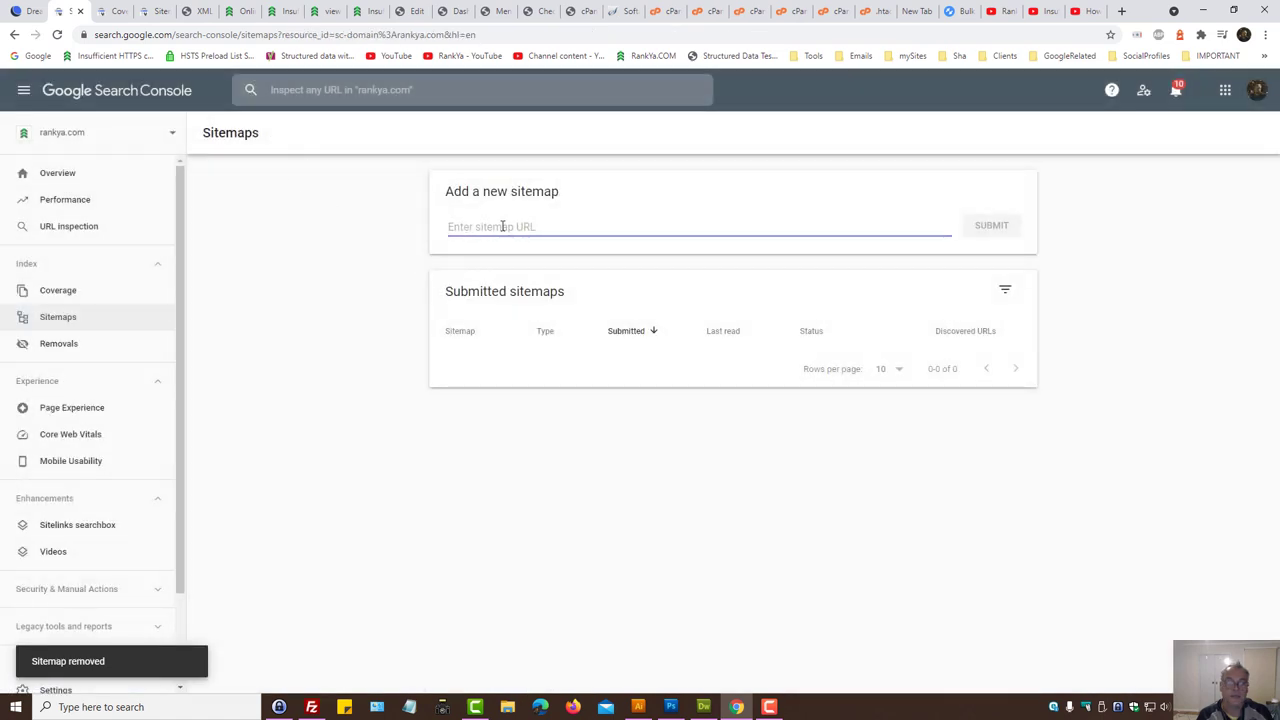
{"action": "left_click", "coordinate": [502, 226]}
{"action": "key", "text": "ctrl+v"}
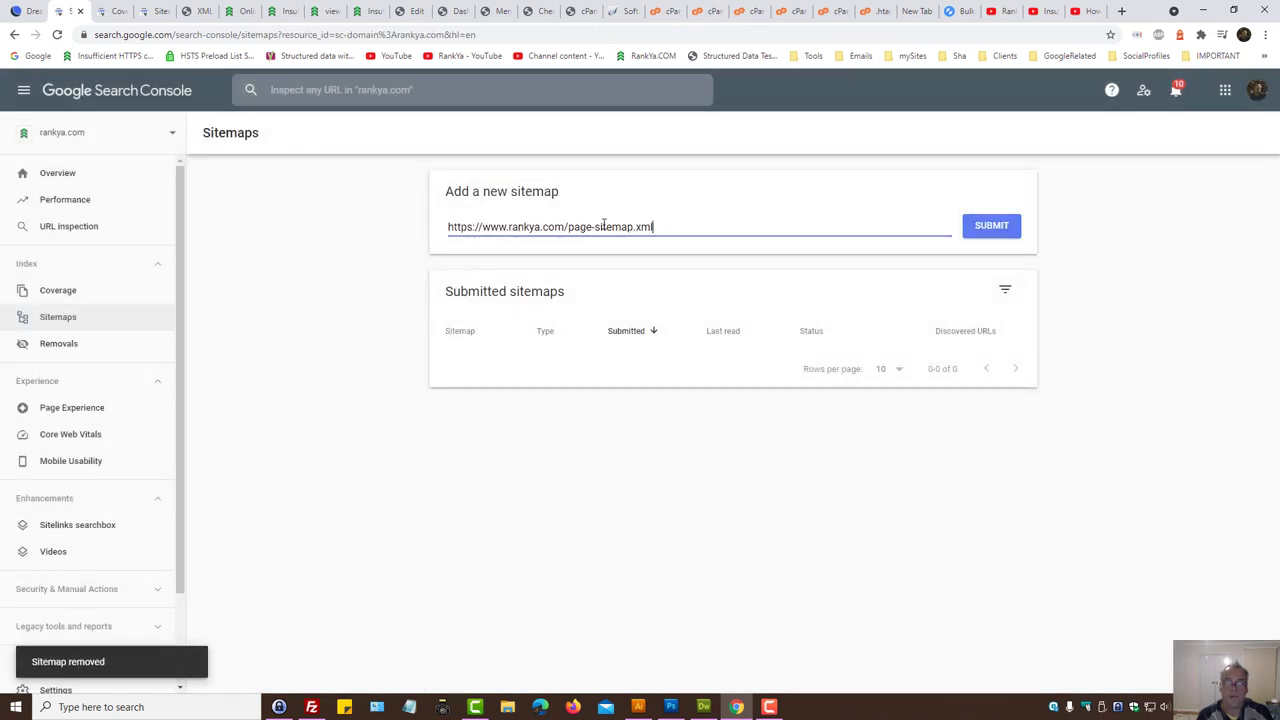
{"action": "left_click", "coordinate": [1002, 230]}
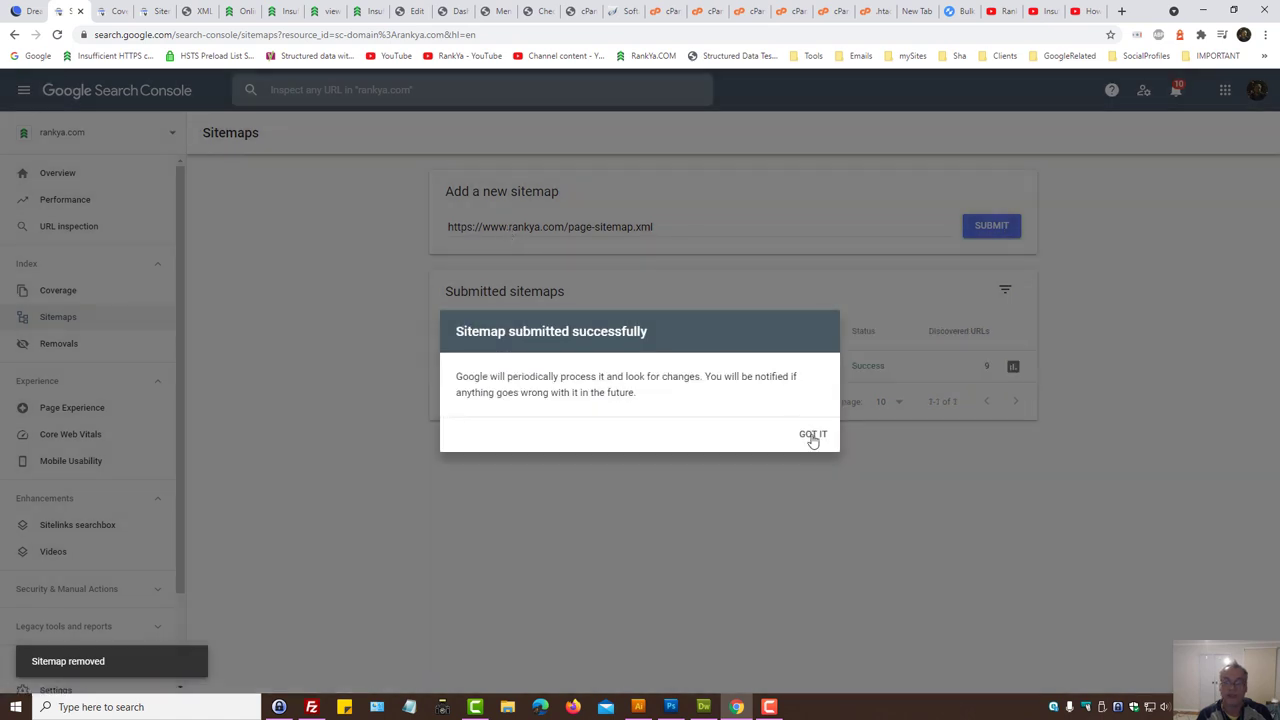
{"action": "left_click", "coordinate": [814, 436]}
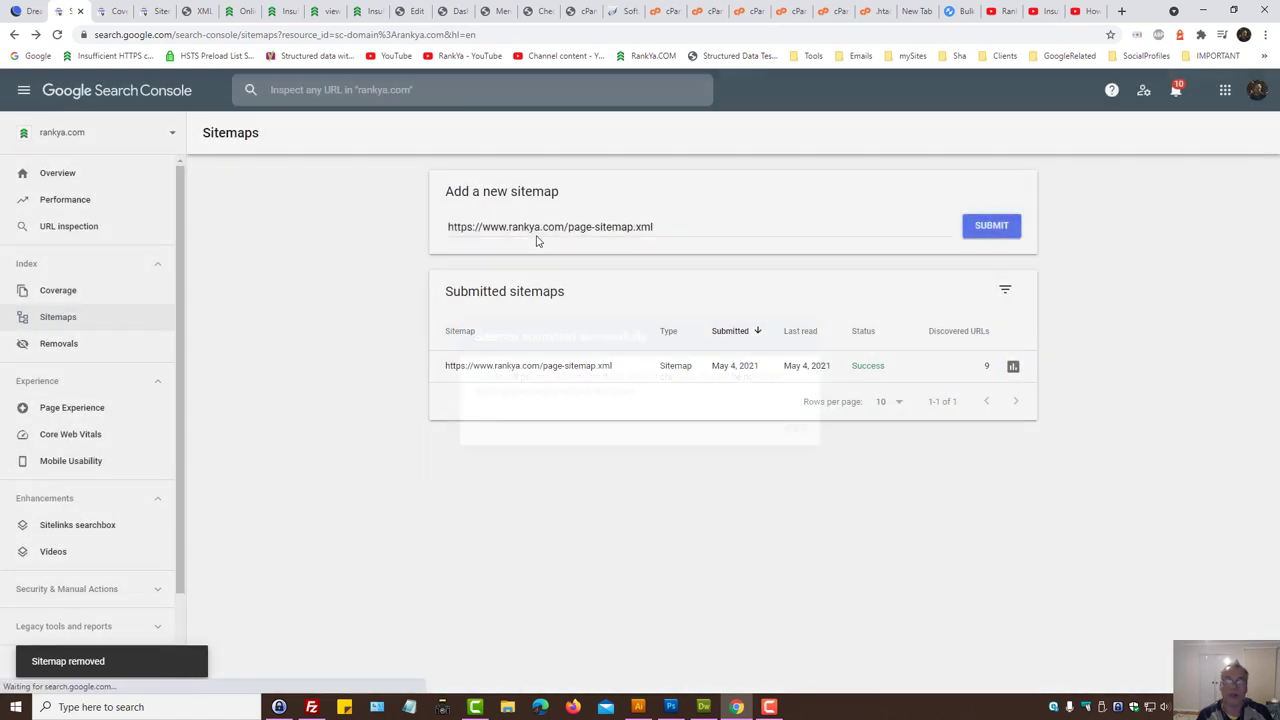
{"action": "left_click", "coordinate": [583, 229]}
{"action": "key", "text": "ctrl+v"}
{"action": "double_click", "coordinate": [578, 227]}
{"action": "type", "text": "post"}
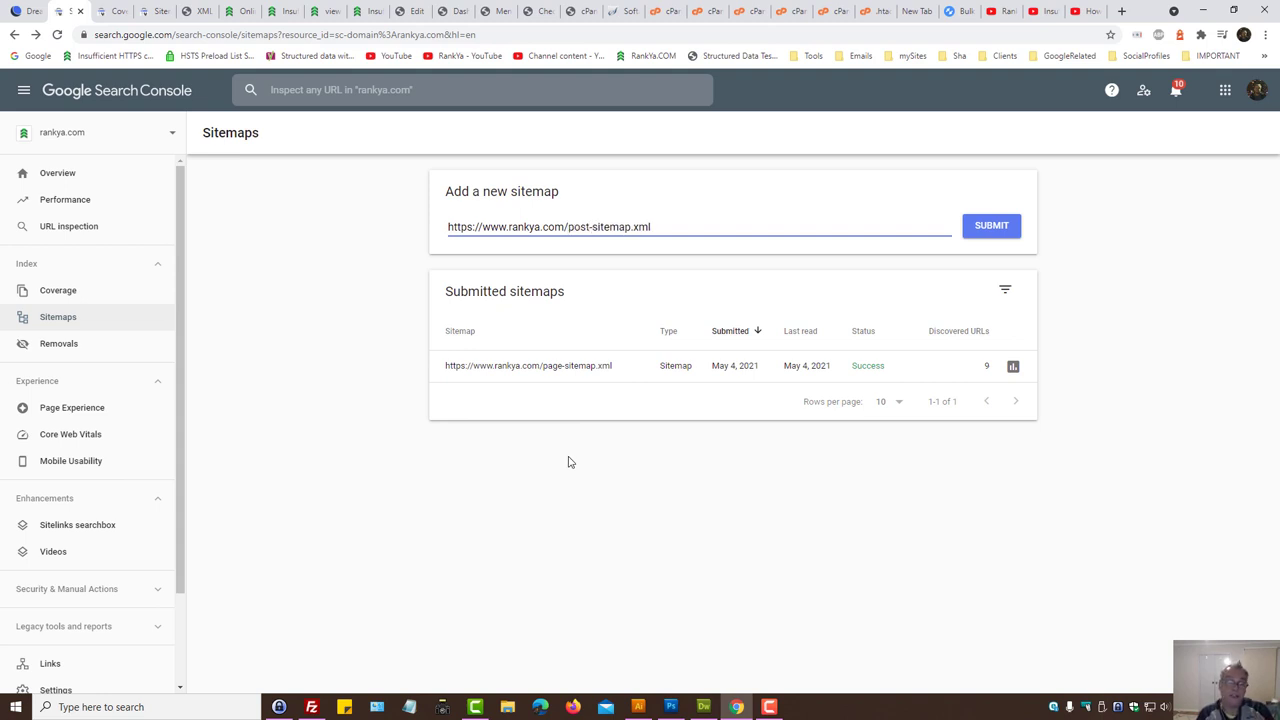
{"action": "key", "text": "Tab"}
{"action": "key", "text": "Return"}
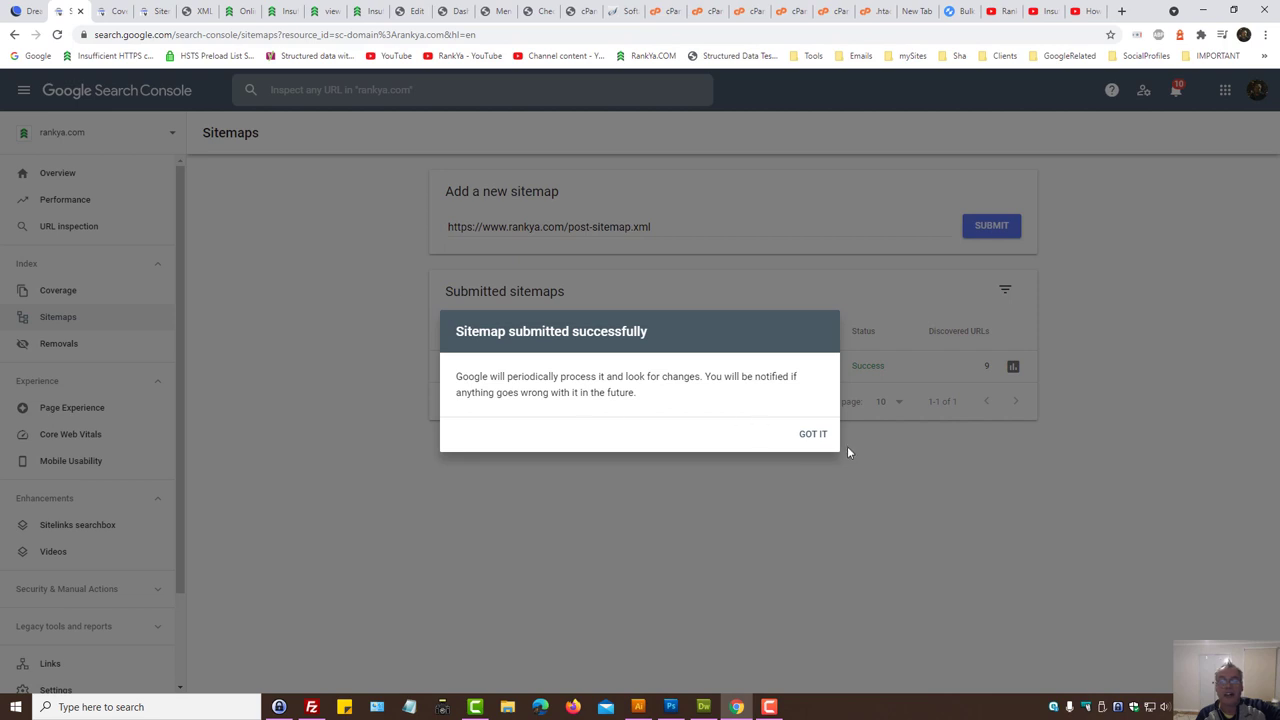
{"action": "left_click", "coordinate": [818, 440]}
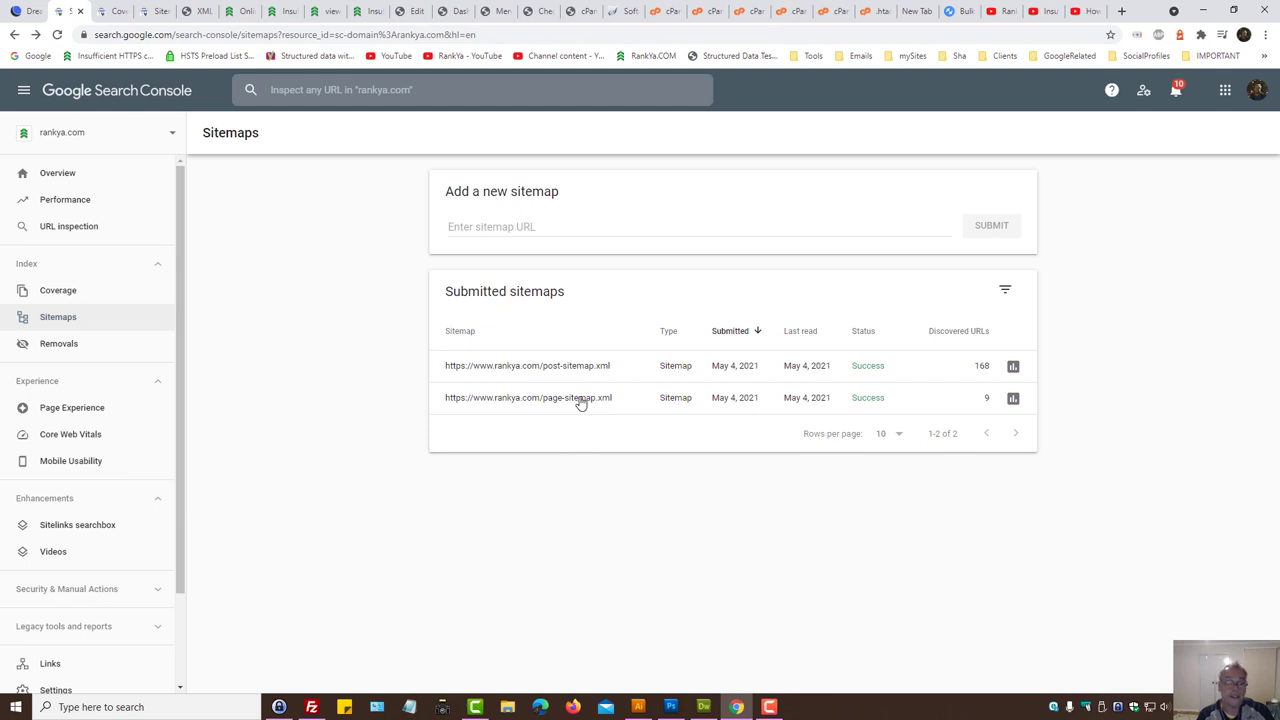
Step: Examine the live post-sitemap.xml page and its address, and return to the submitted sitemaps list
{"action": "left_click", "coordinate": [200, 10]}
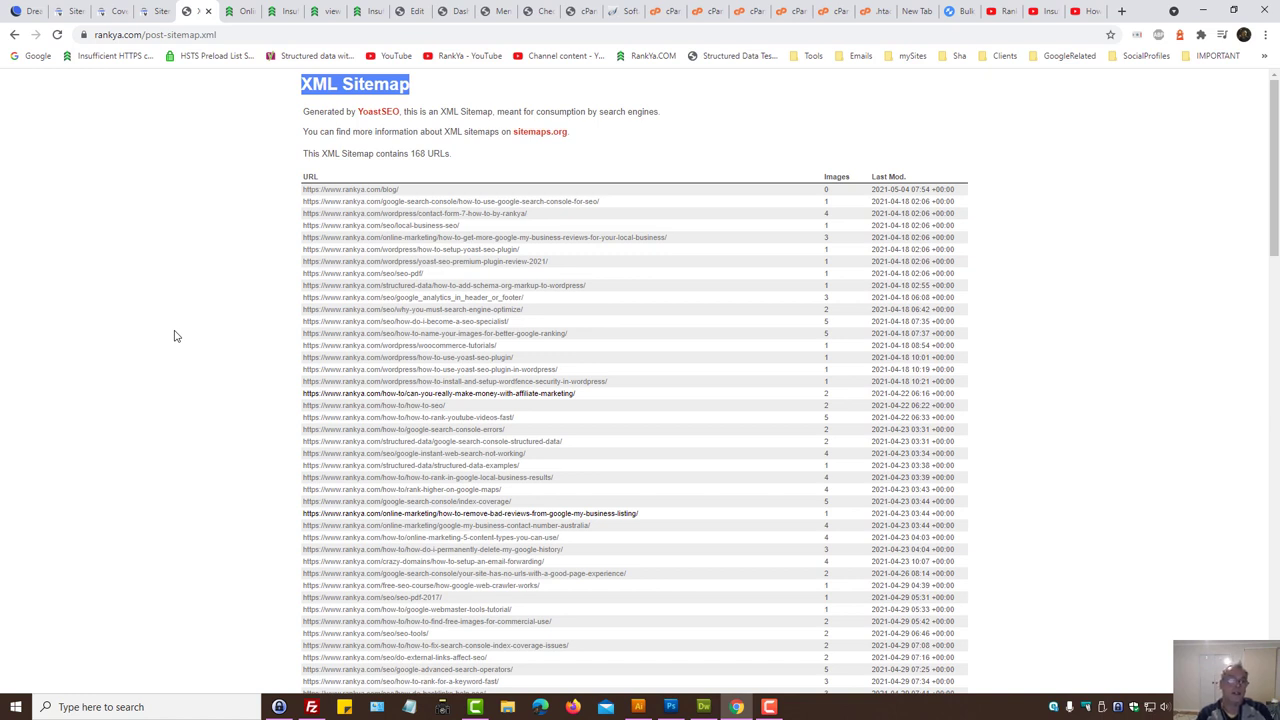
{"action": "left_click", "coordinate": [170, 34]}
{"action": "double_click", "coordinate": [185, 35]}
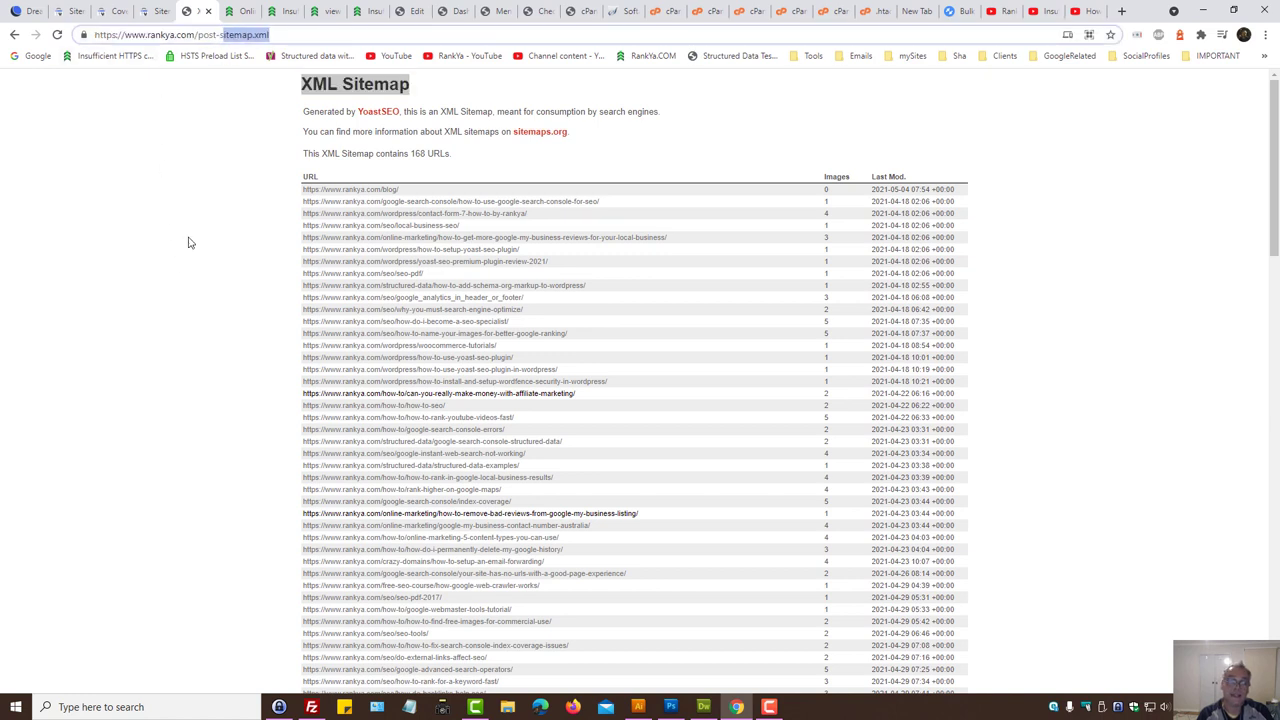
{"action": "left_click", "coordinate": [189, 240]}
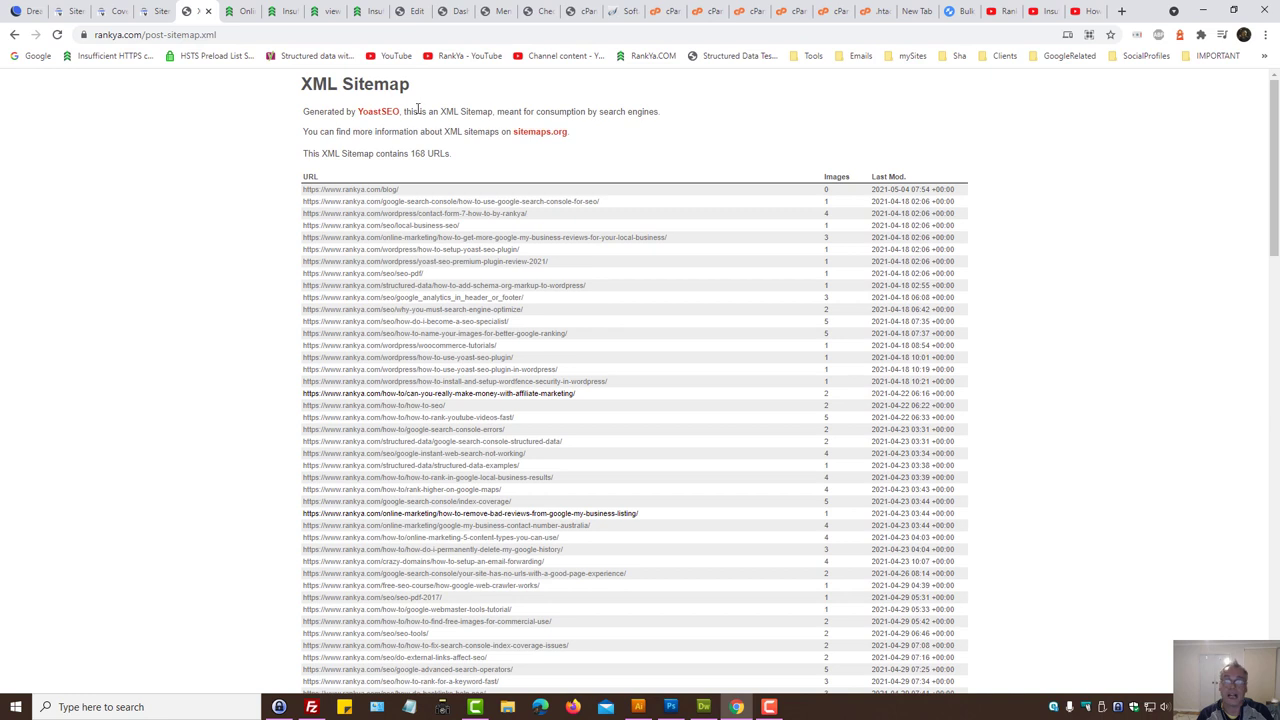
{"action": "left_click", "coordinate": [73, 10]}
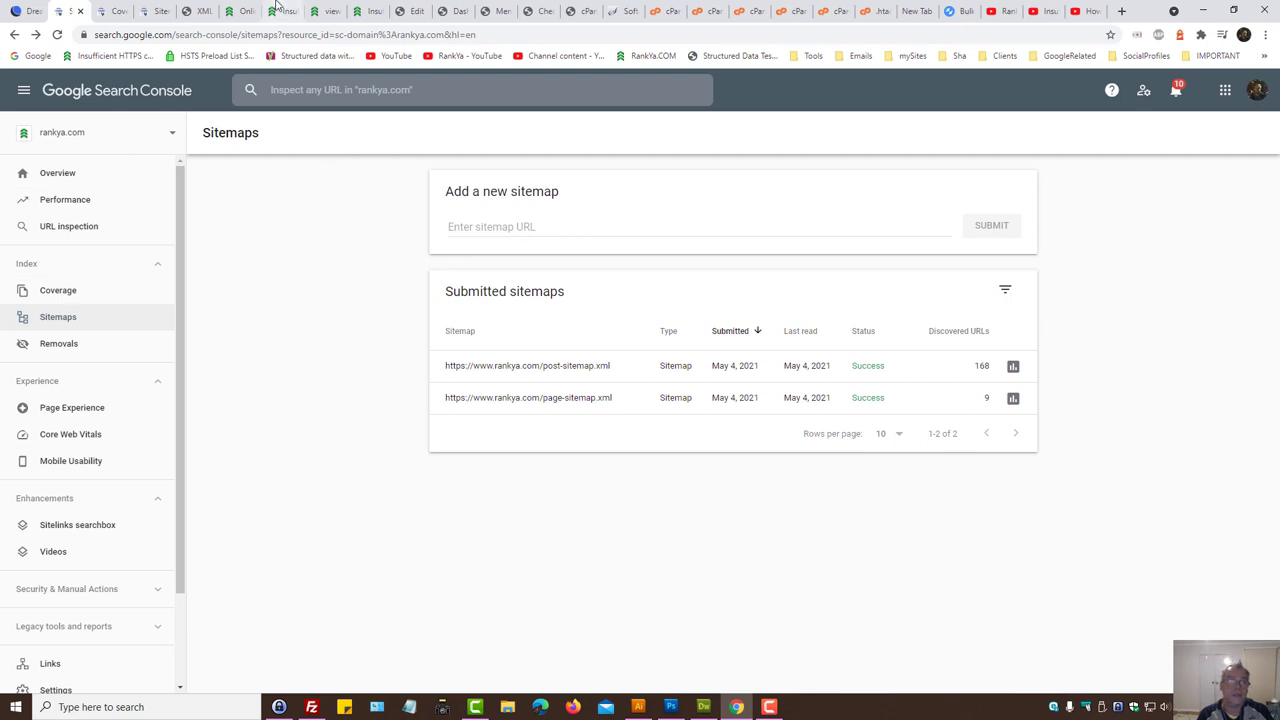
Step: Copy the web address of the Insufficient HTTPS Coverage on Your Site article
{"action": "left_click", "coordinate": [277, 10]}
{"action": "left_click", "coordinate": [305, 34]}
{"action": "right_click", "coordinate": [305, 36]}
{"action": "left_click", "coordinate": [340, 131]}
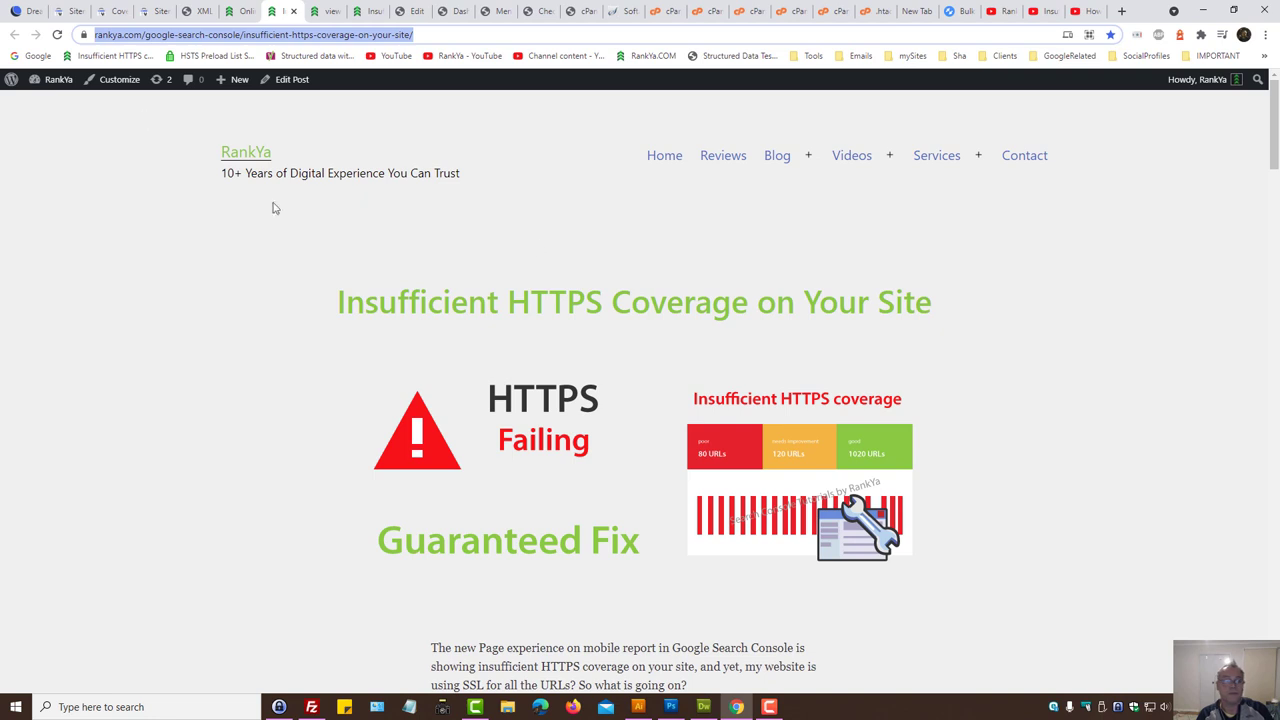
Step: Revisit the post-sitemap.xml details and the checklist's Search Console section, and switch to the rankyaseo Facebook page's draft post
{"action": "left_click", "coordinate": [152, 11]}
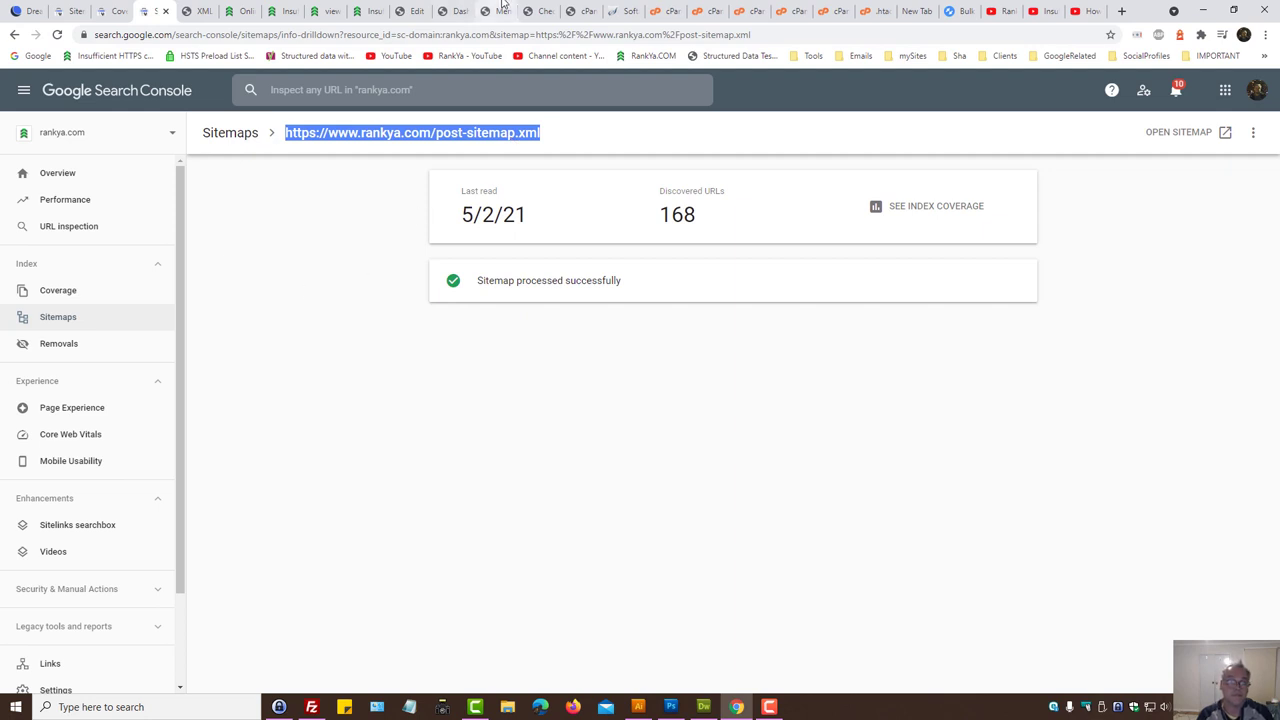
{"action": "left_click", "coordinate": [537, 10]}
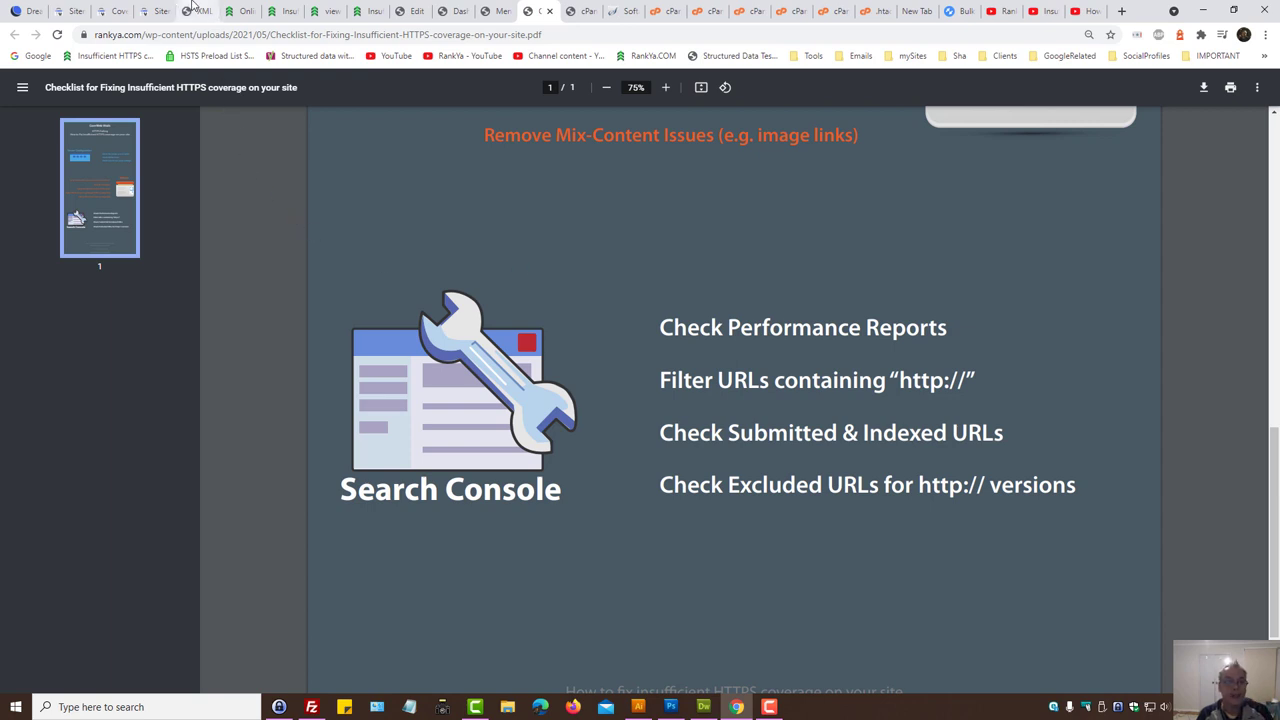
{"action": "left_click", "coordinate": [160, 10]}
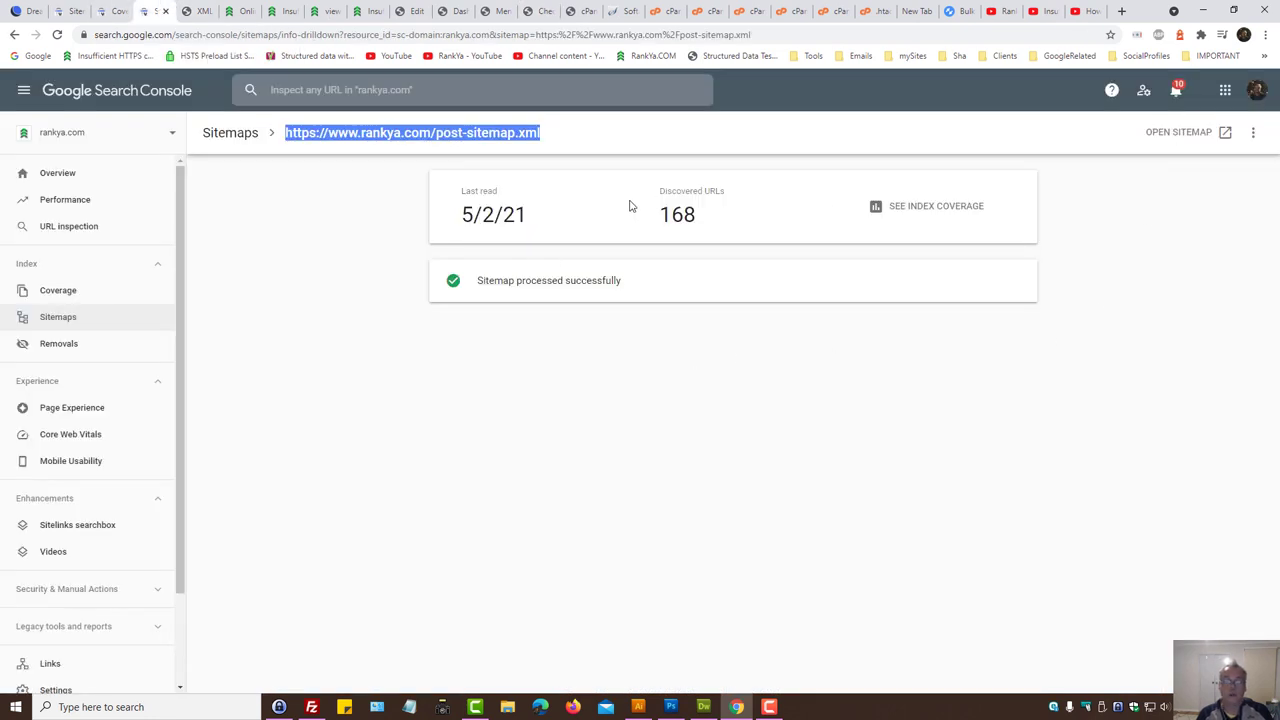
{"action": "key", "text": "alt+Tab"}
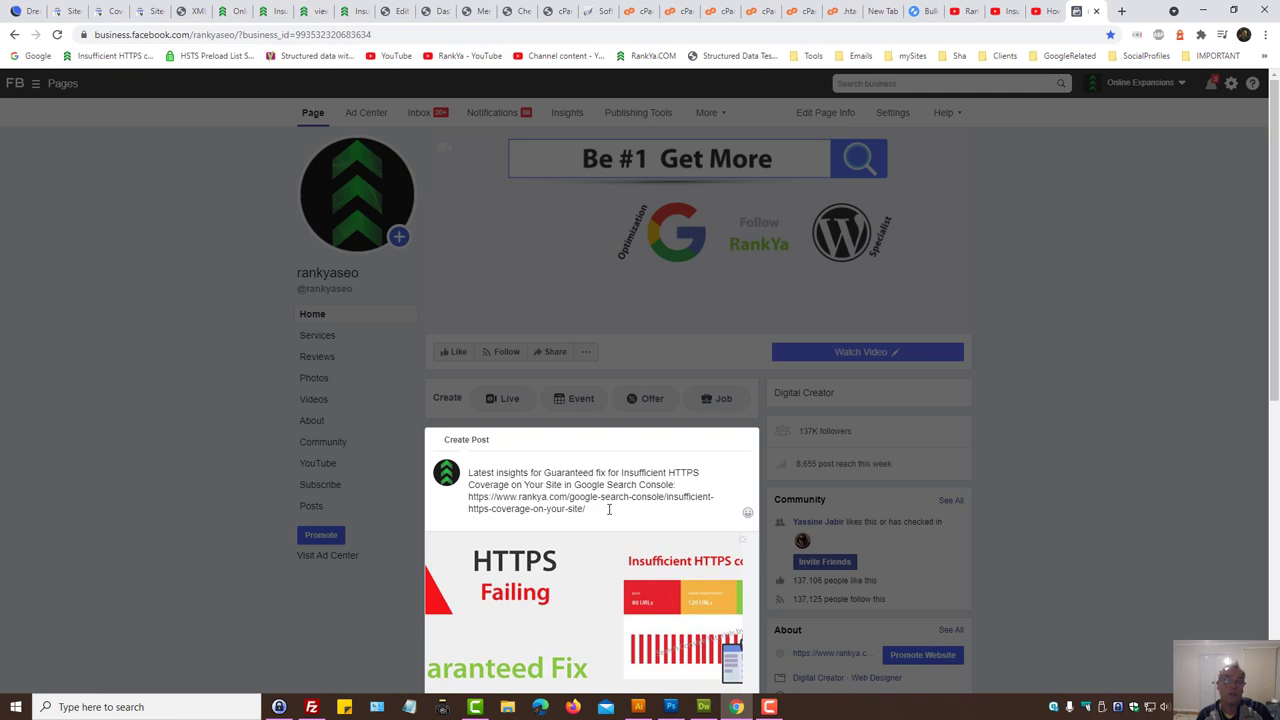
Step: Check the article link in the rankyaseo page's draft post and publish the post to the News Feed
{"action": "scroll", "coordinate": [608, 509], "scroll_direction": "down", "scroll_amount": 2}
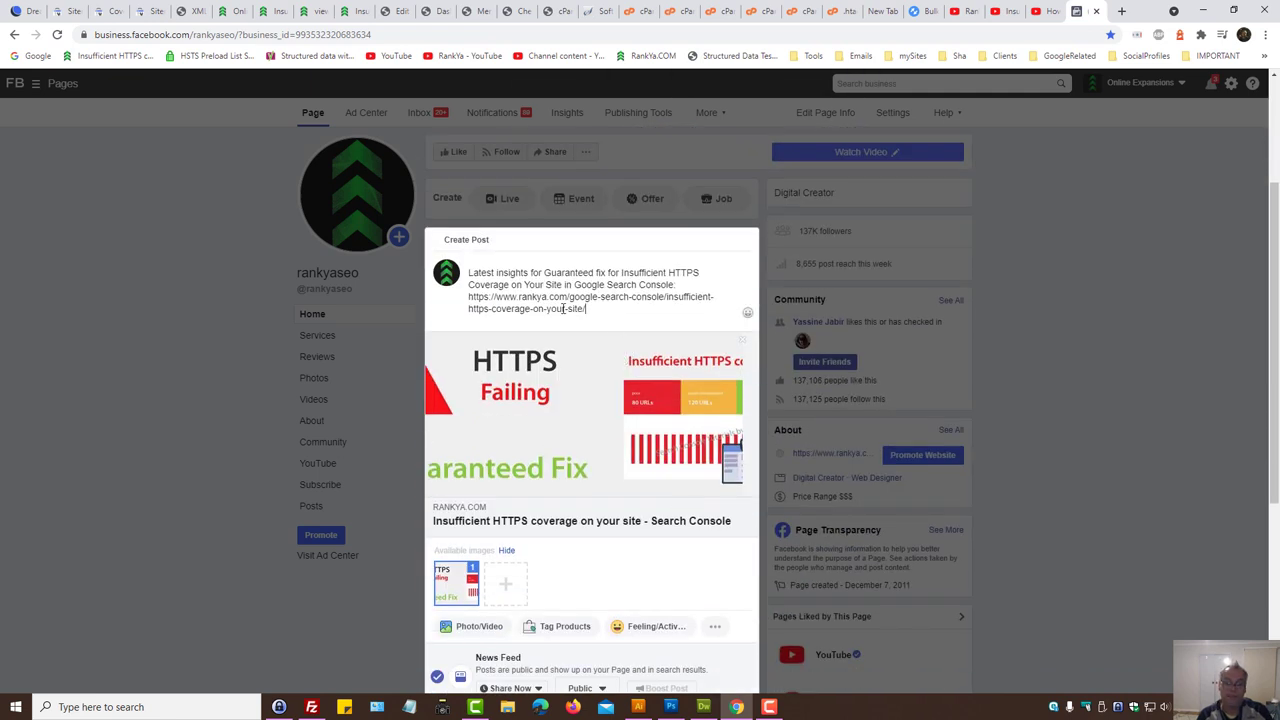
{"action": "left_click_drag", "start_coordinate": [598, 309], "coordinate": [463, 298]}
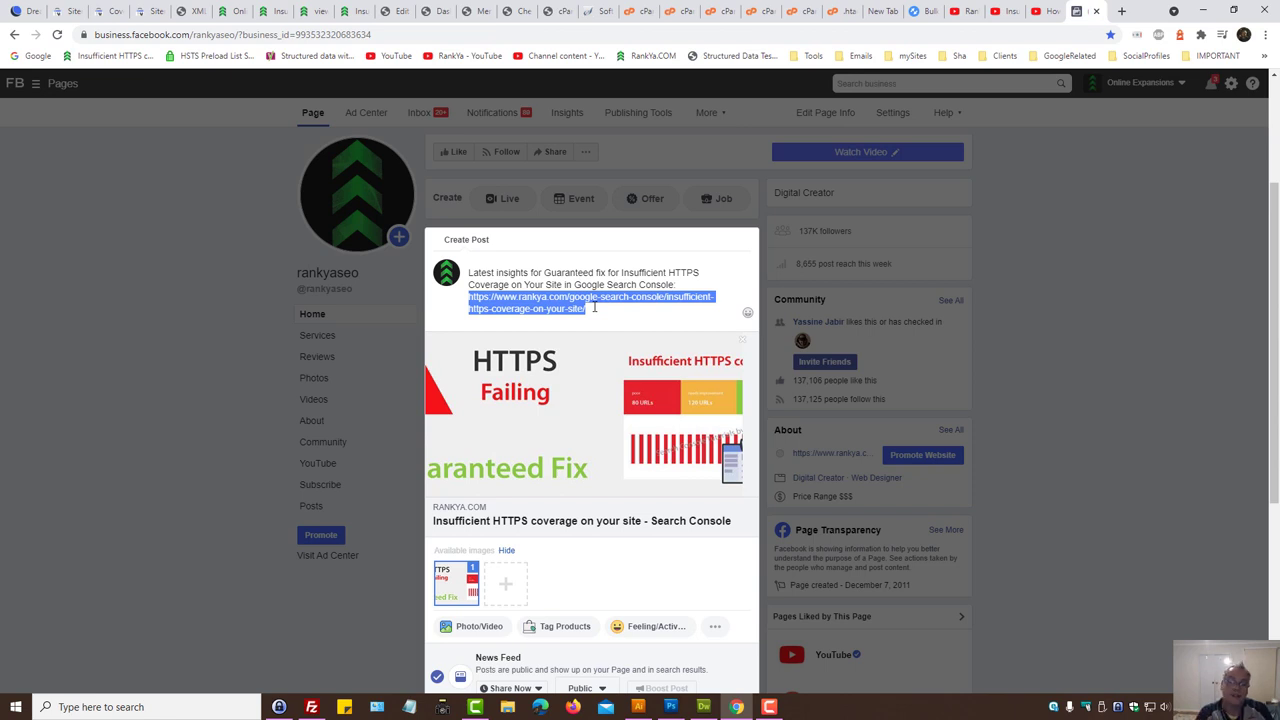
{"action": "scroll", "coordinate": [594, 310], "scroll_direction": "down", "scroll_amount": 2}
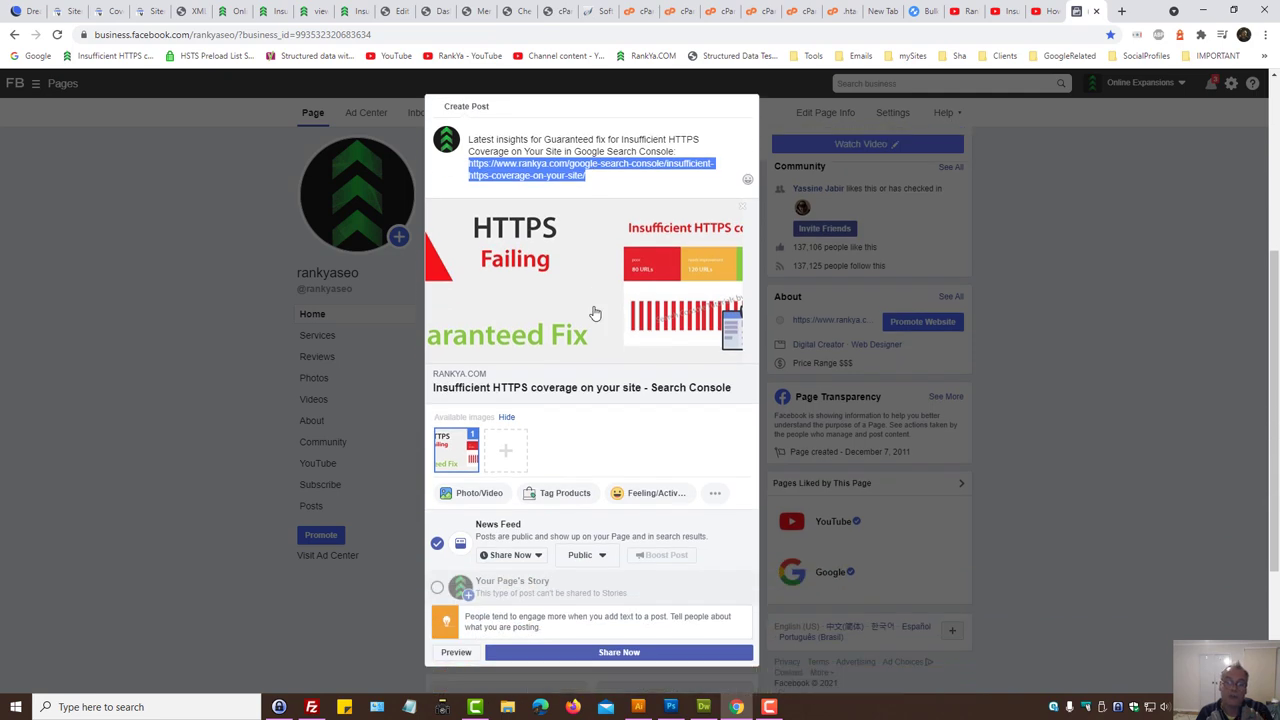
{"action": "left_click", "coordinate": [608, 654]}
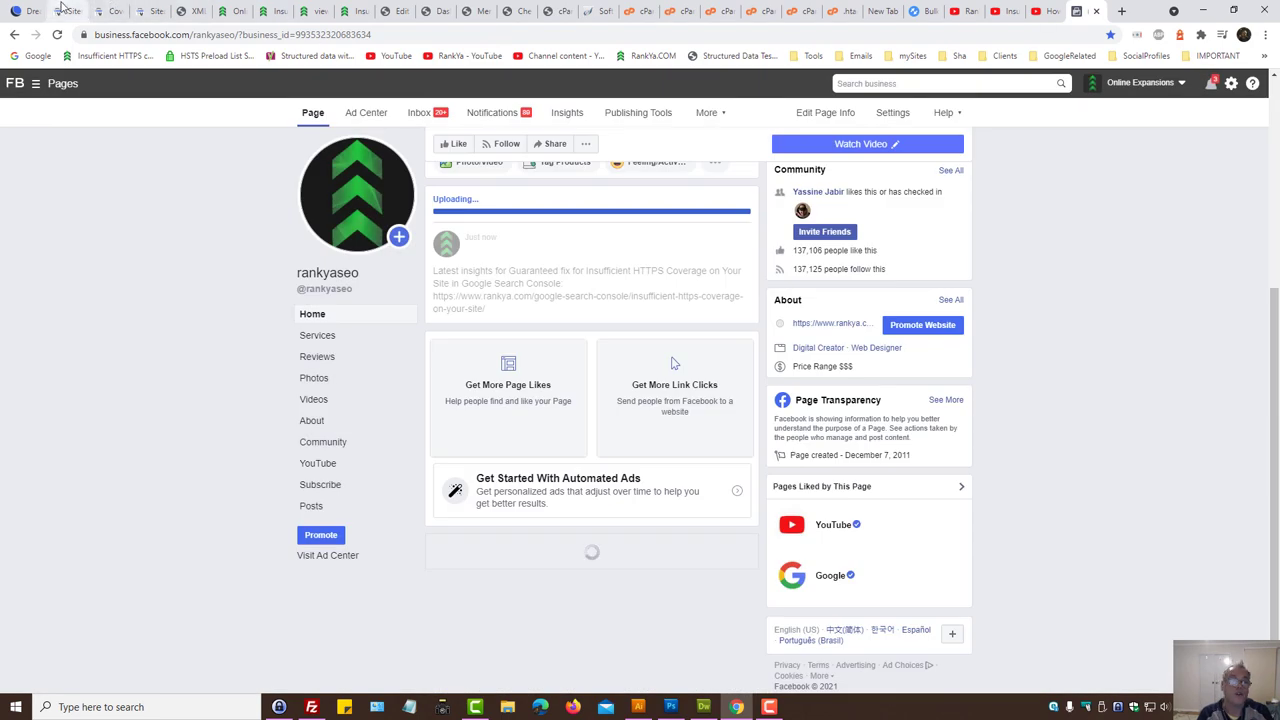
Step: Review rankya.com's Page Experience report in Search Console, the online-marketing-services page with its address, and the RankYa YouTube channel's videos
{"action": "left_click", "coordinate": [68, 11]}
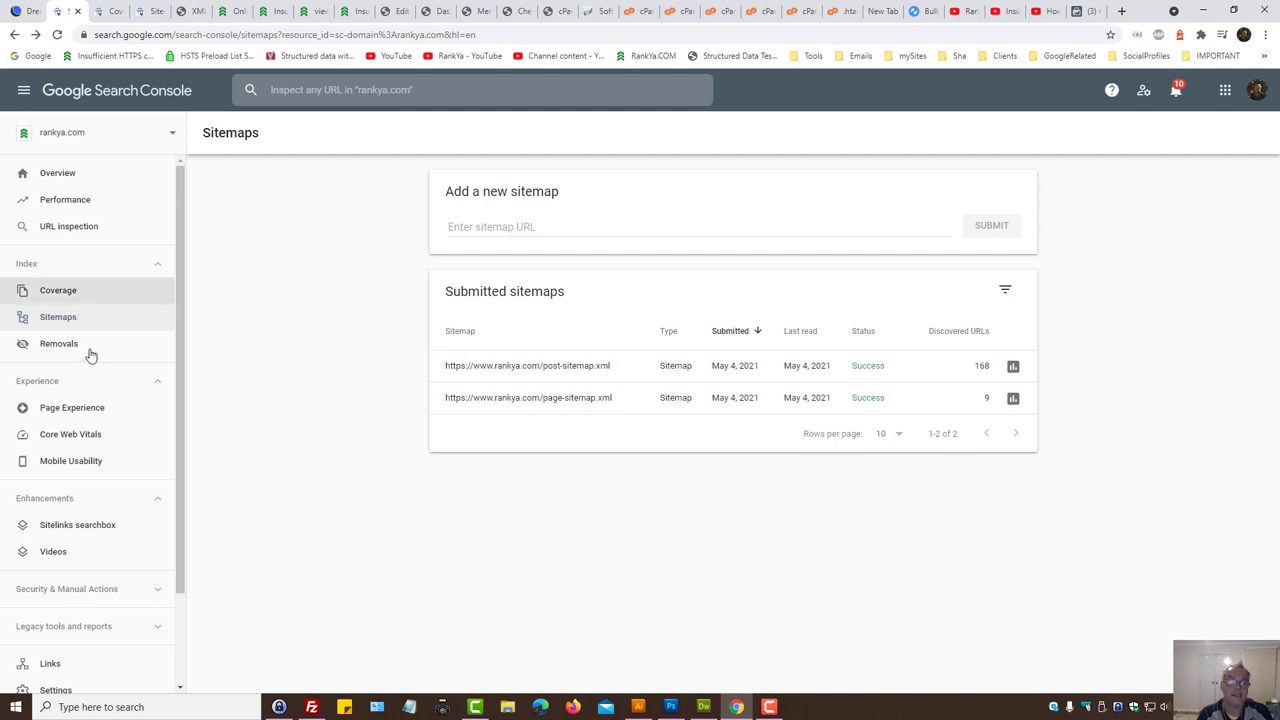
{"action": "left_click", "coordinate": [91, 413]}
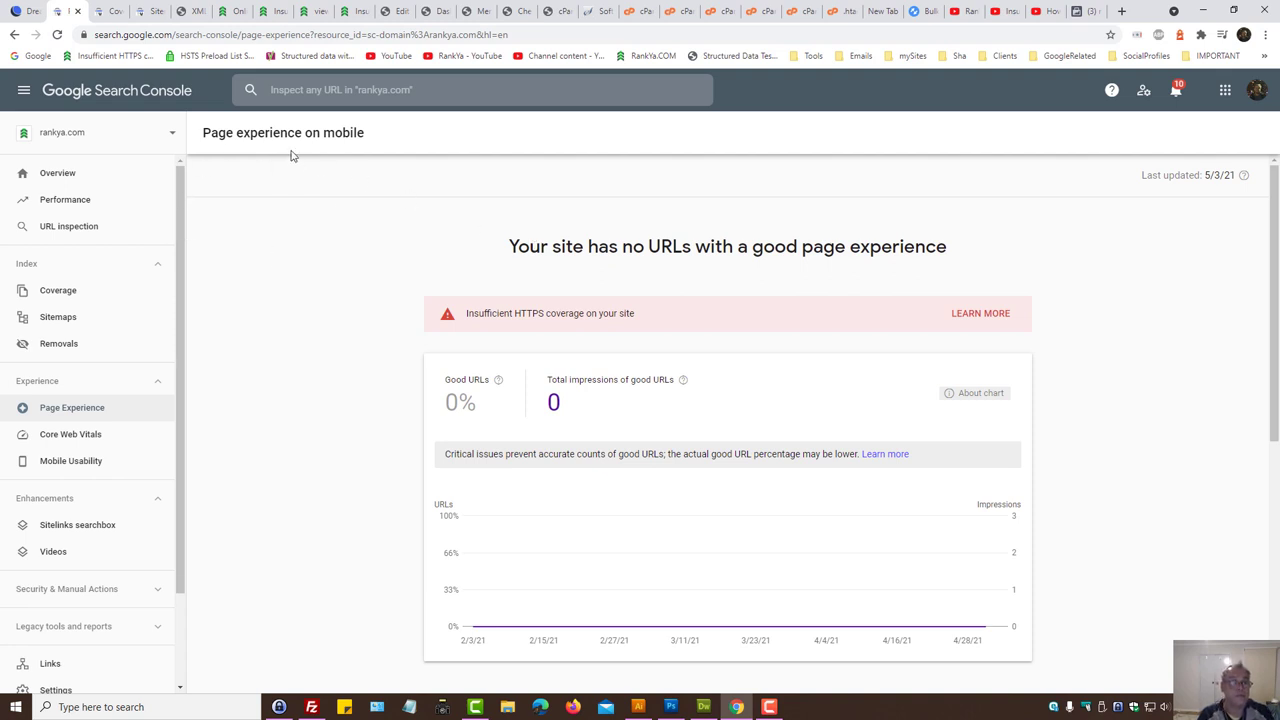
{"action": "left_click", "coordinate": [232, 11]}
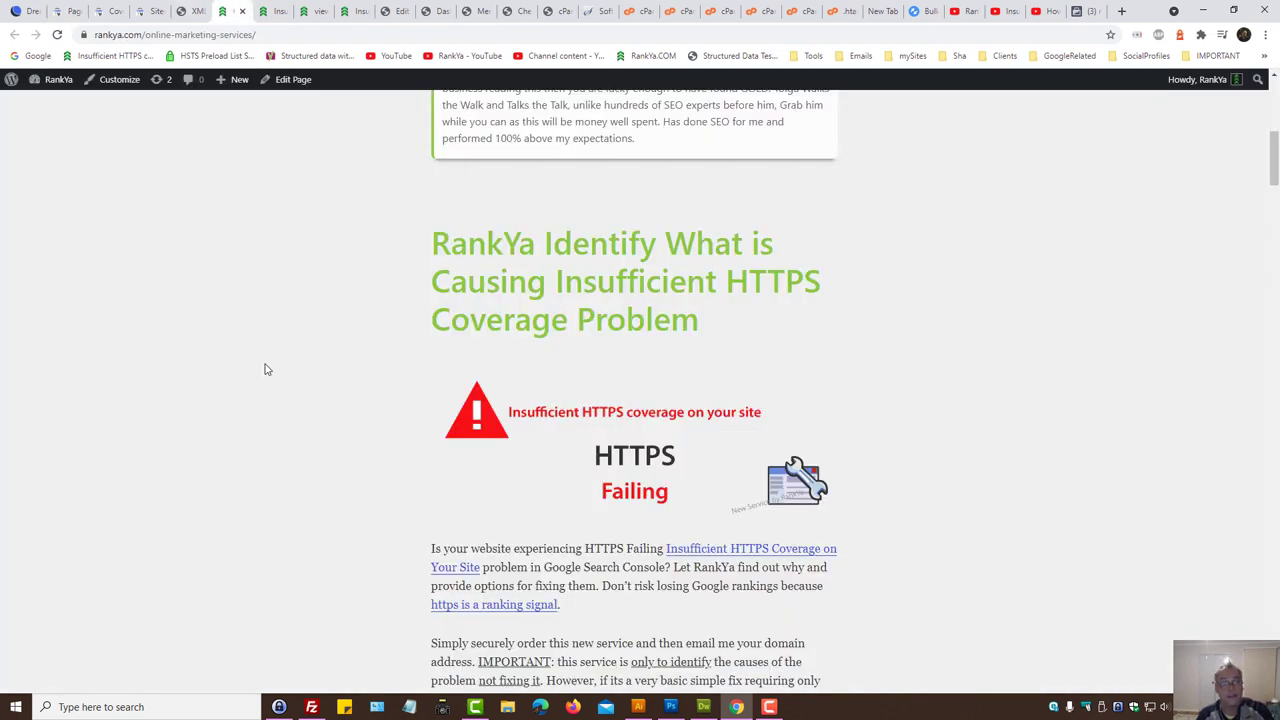
{"action": "left_click_drag", "start_coordinate": [145, 34], "coordinate": [261, 34]}
{"action": "left_click", "coordinate": [305, 347]}
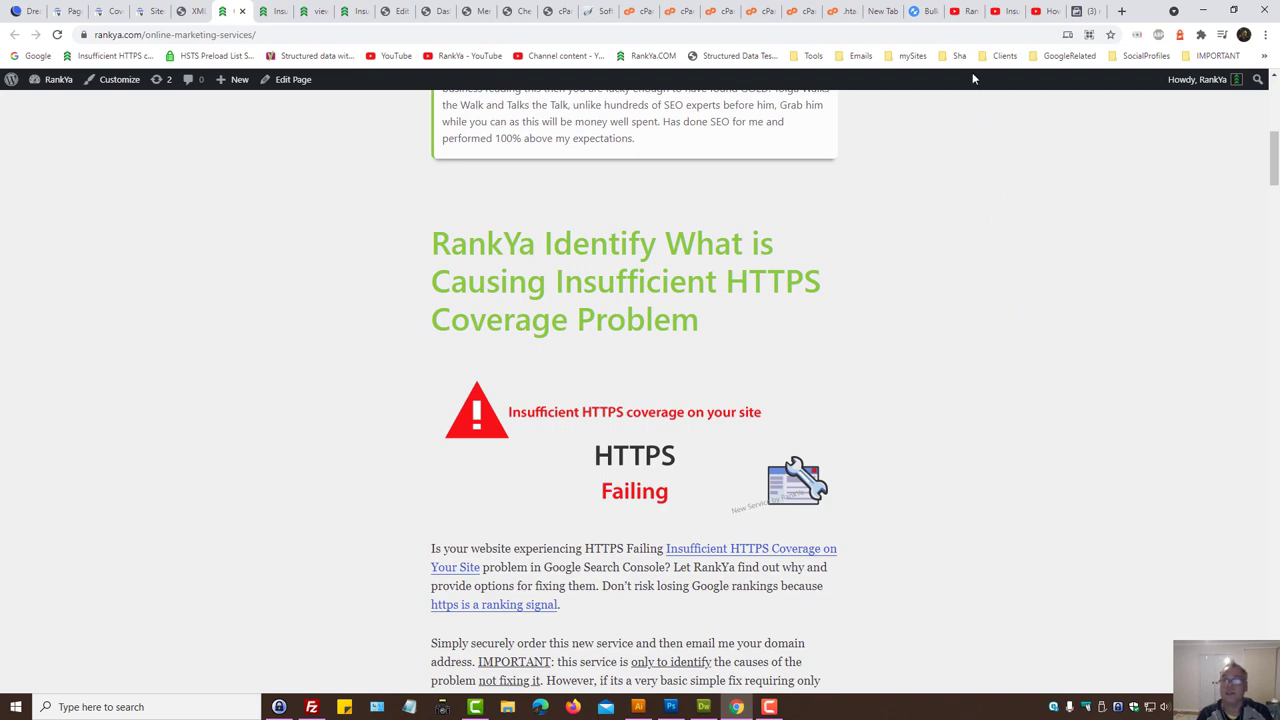
{"action": "left_click", "coordinate": [957, 12]}
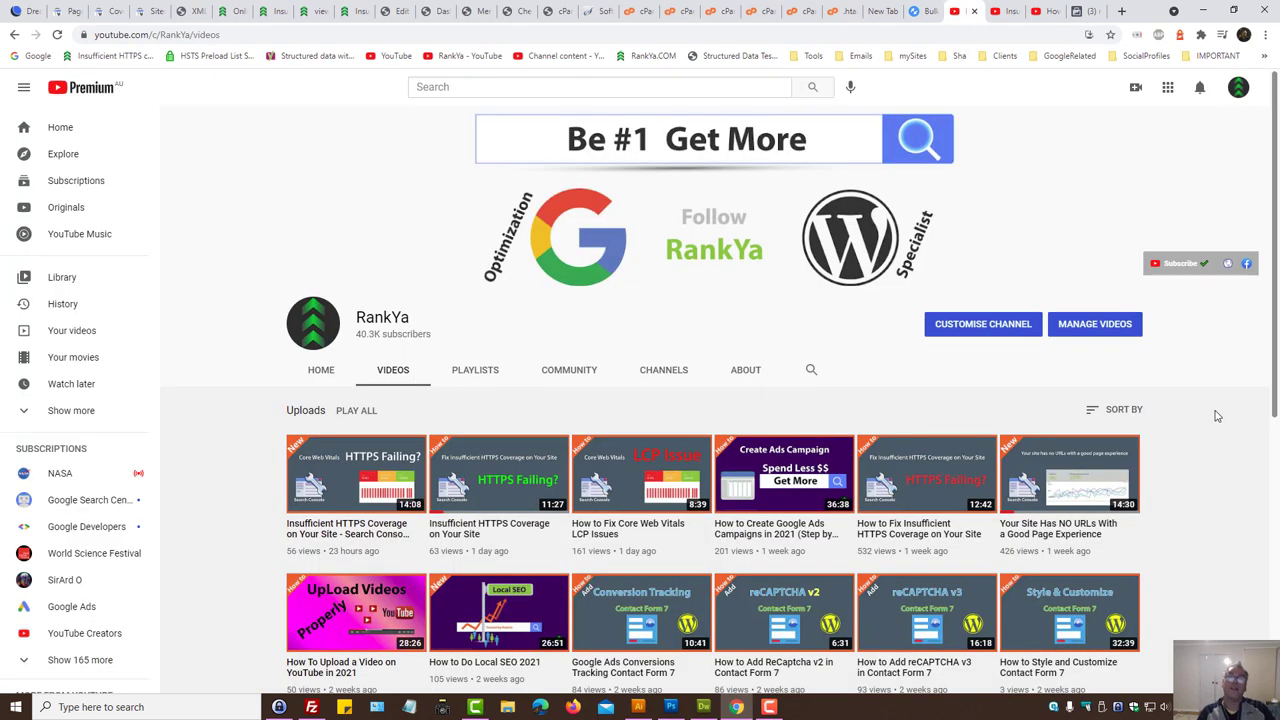